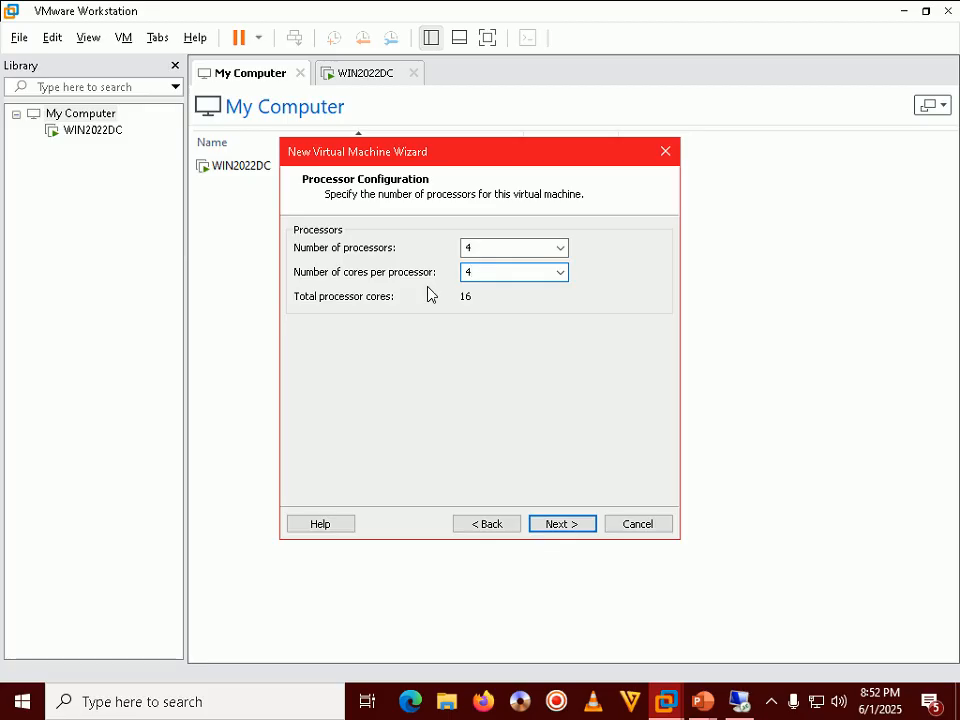
Step: Accept 4 processors with 4 cores each (16 cores total) and continue to memory
click(559, 525)
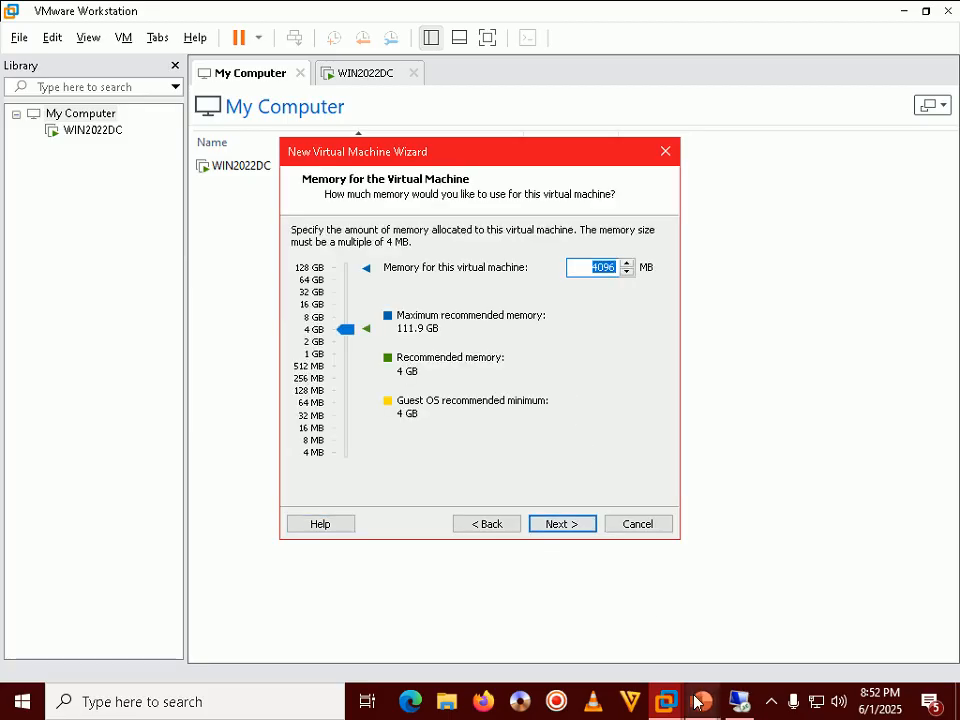
Step: Compute 1024*48 in Calculator, launched from the Run prompt
mouse_move(703, 700)
click(800, 610)
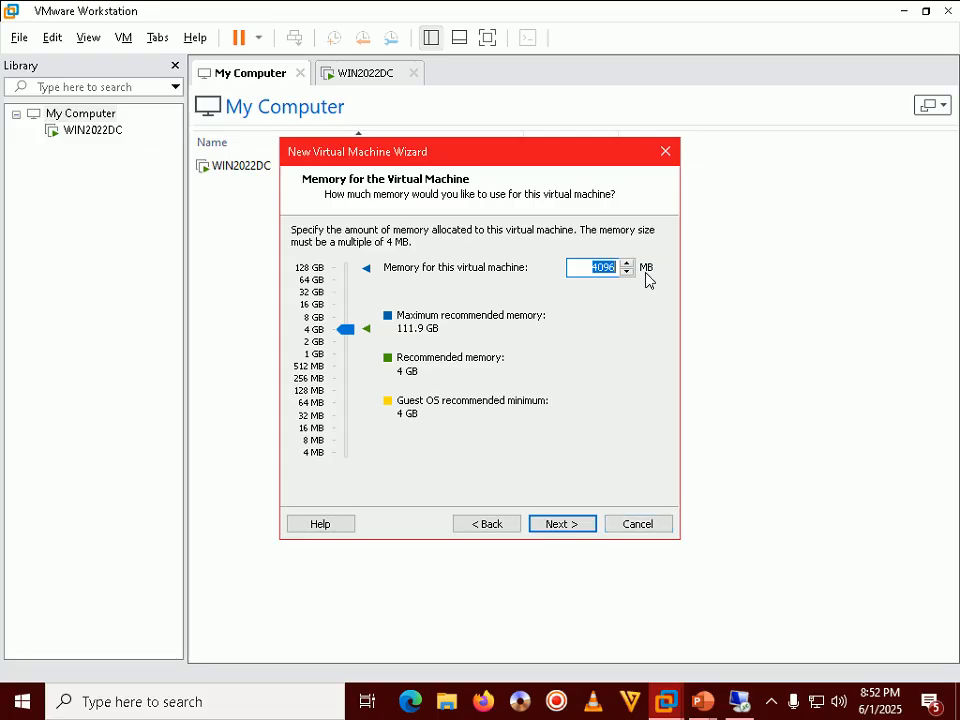
key(super+r)
key(Return)
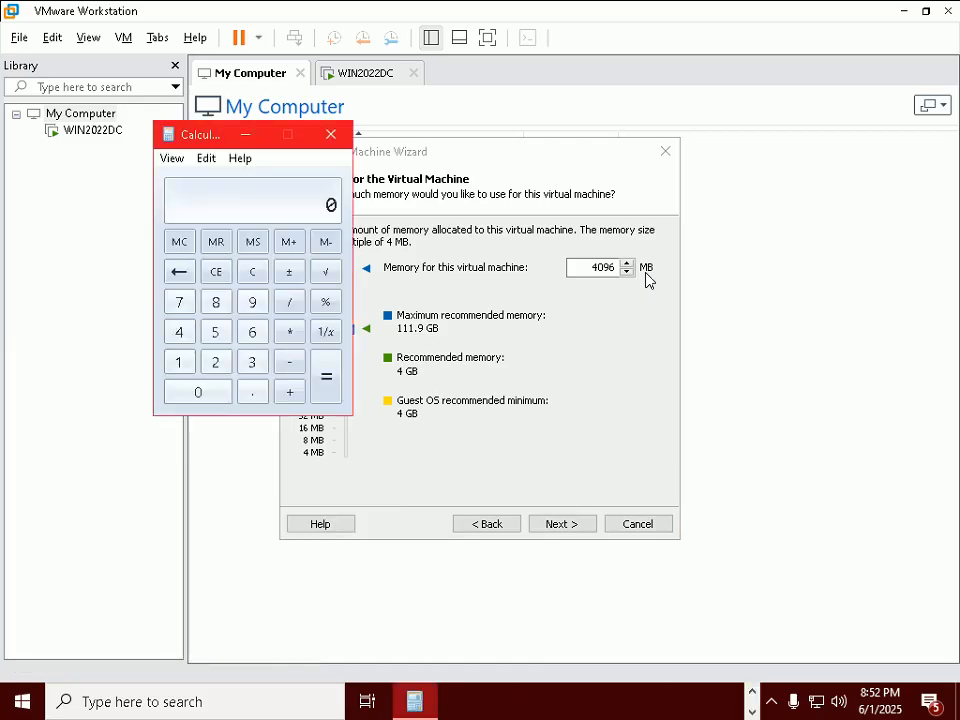
text(10)
text(24)
text(*)
text(48)
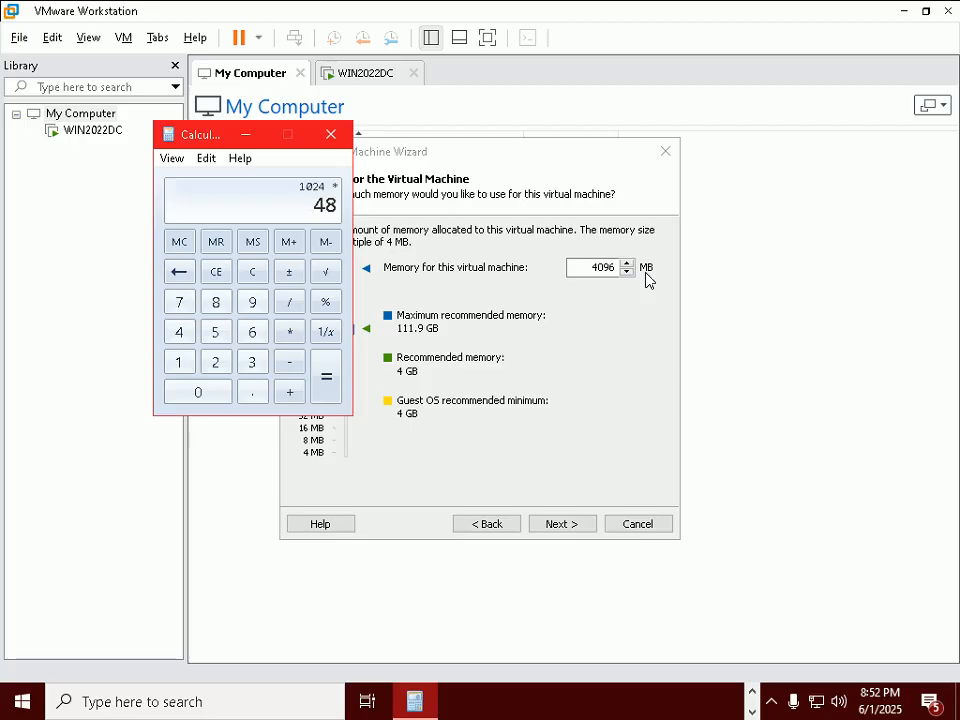
key(Return)
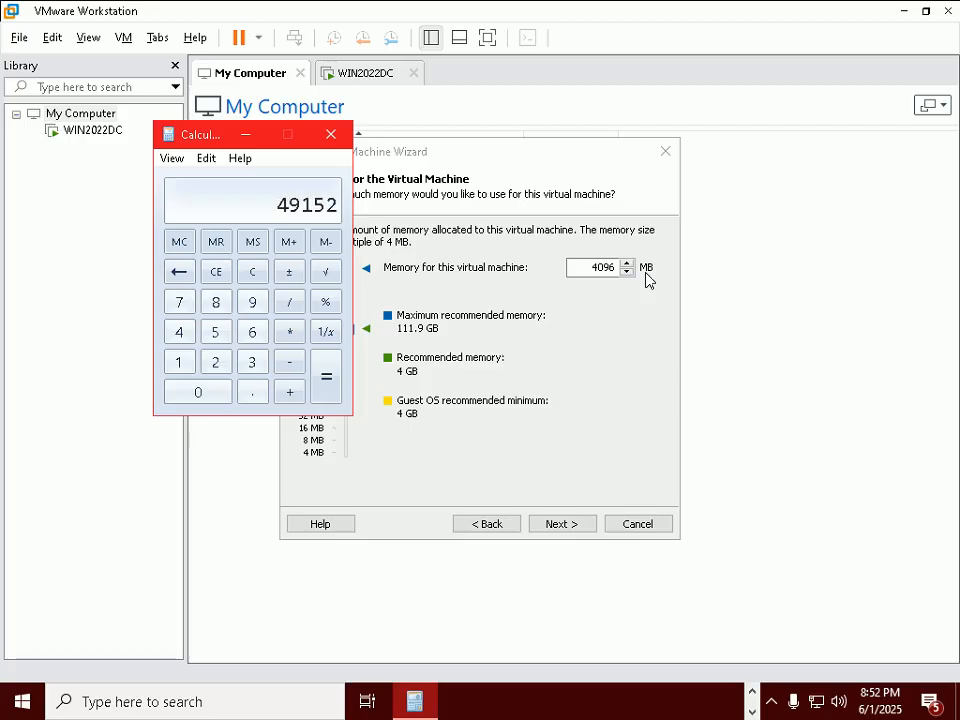
Step: Copy the 49152 result and paste it as the VM's memory size
click(208, 160)
click(212, 190)
click(329, 134)
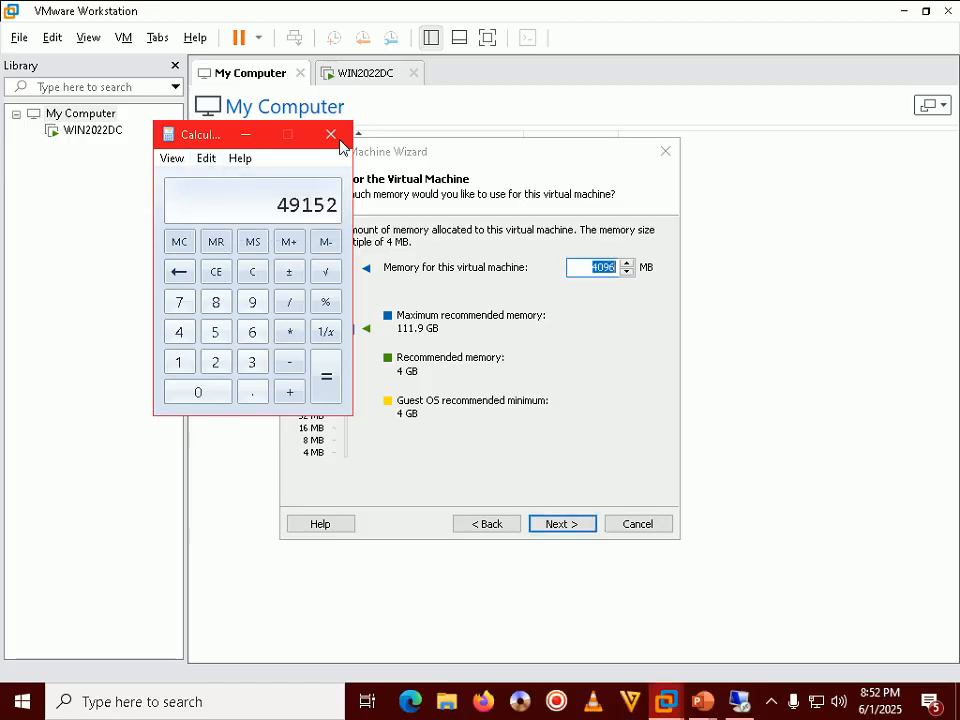
key(ctrl+v)
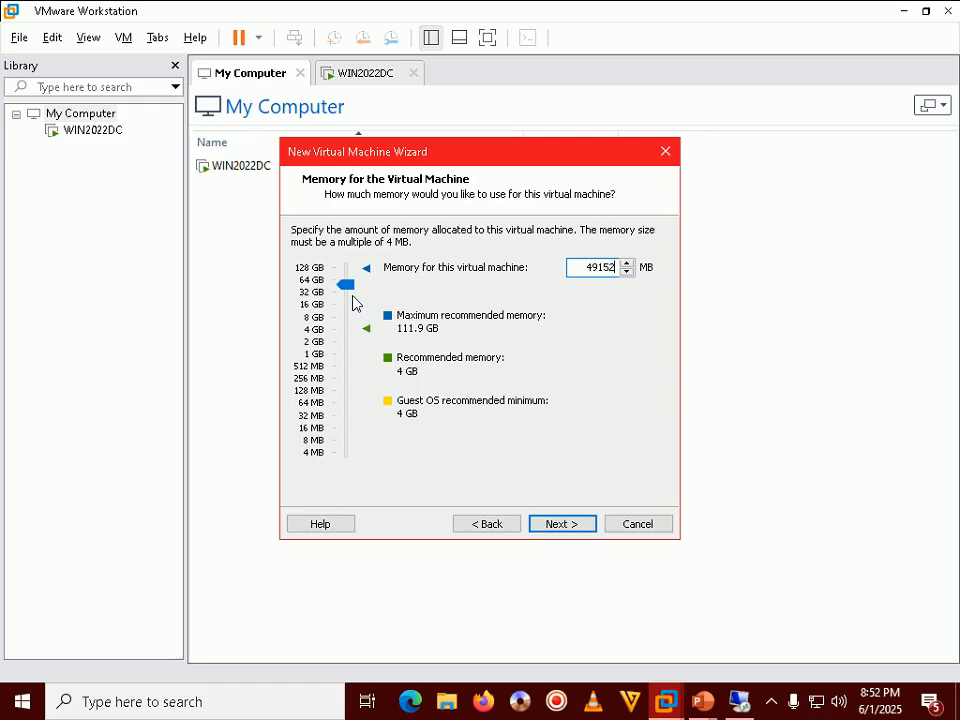
Step: Choose 'Do not use a network connection' for the virtual machine
click(573, 526)
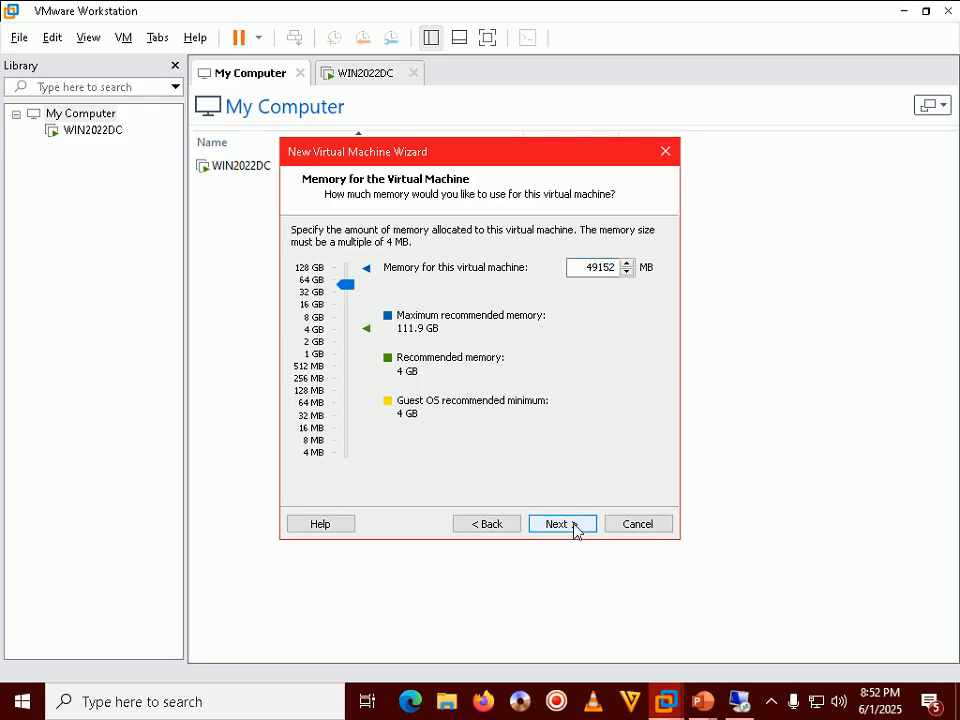
click(737, 700)
click(557, 12)
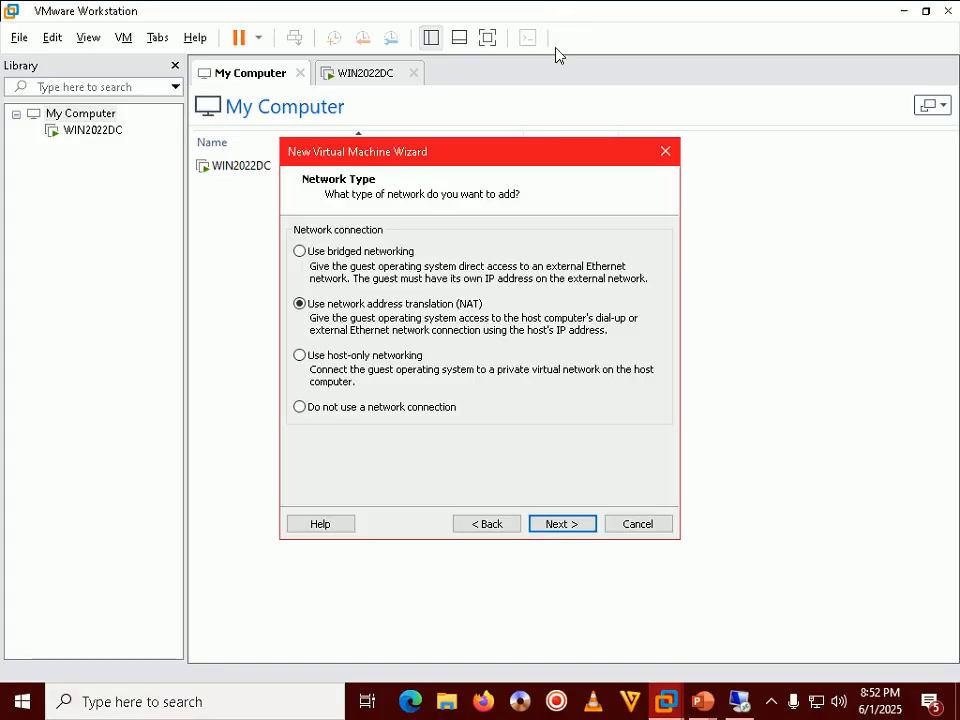
mouse_move(689, 710)
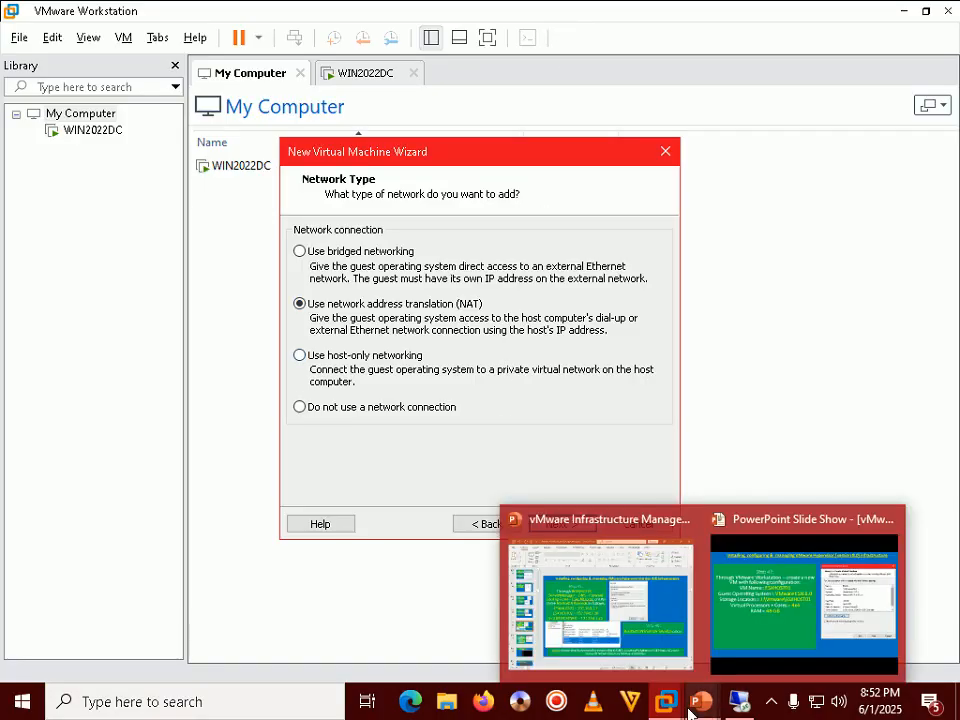
click(322, 414)
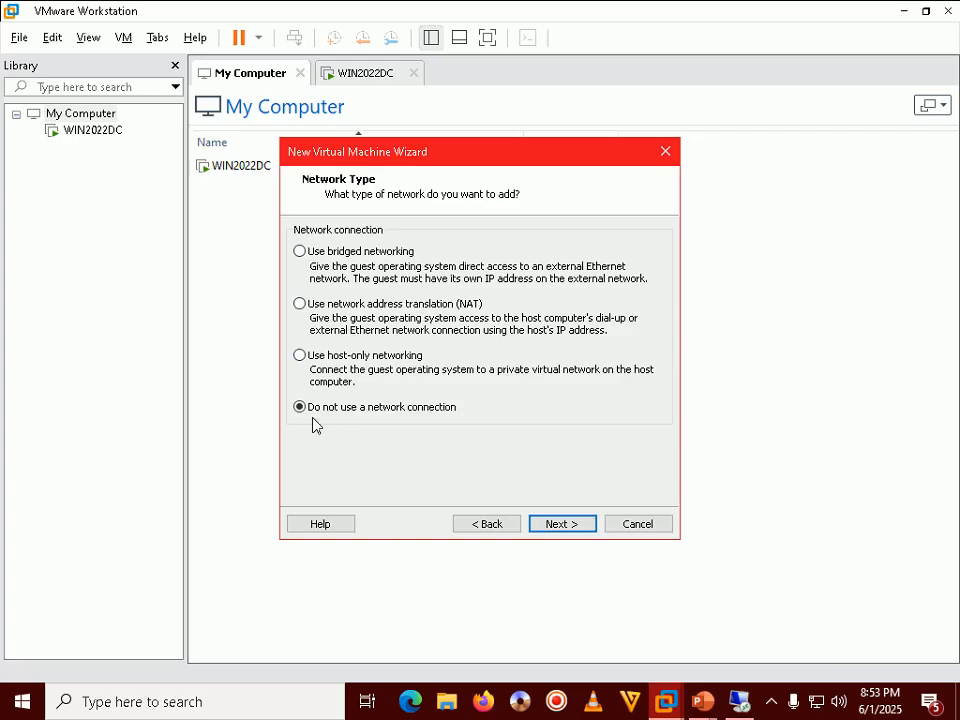
click(560, 526)
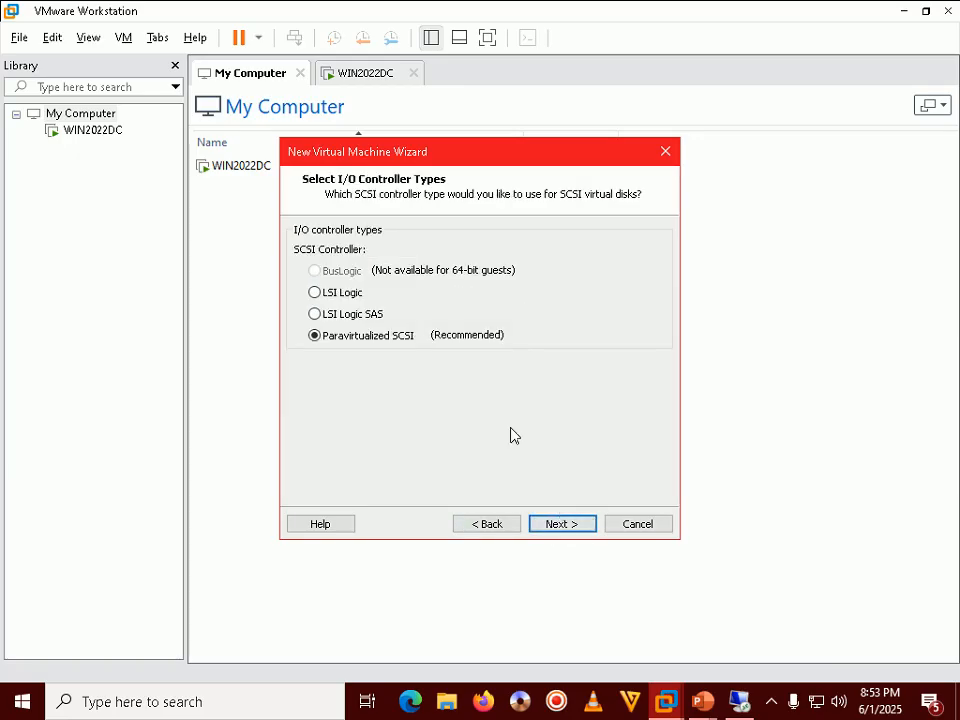
Step: Keep the Paravirtualized SCSI controller and advance to the disk type page
click(703, 701)
click(760, 616)
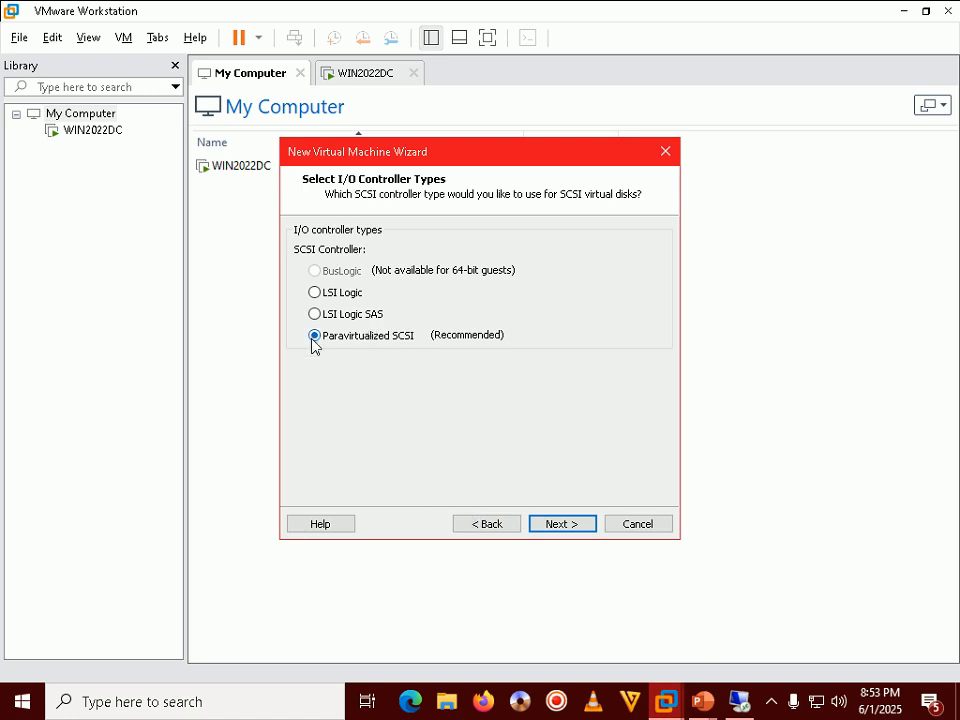
click(556, 525)
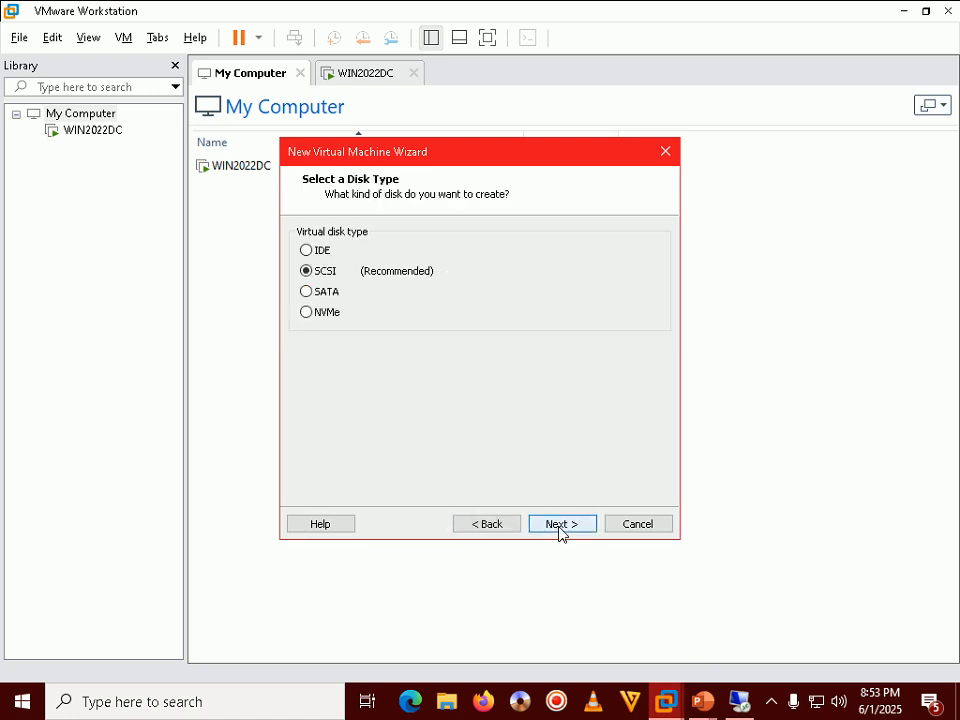
Step: Keep SCSI as the disk type and advance to Select a Disk with 'Create a new virtual disk'
click(702, 701)
click(722, 585)
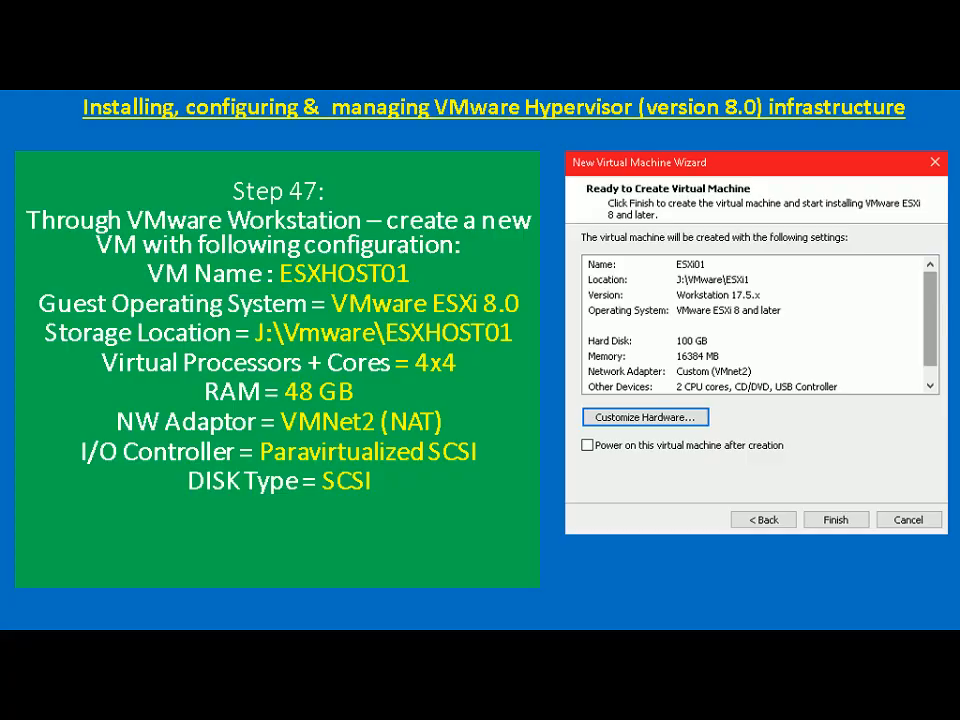
key(alt+Tab)
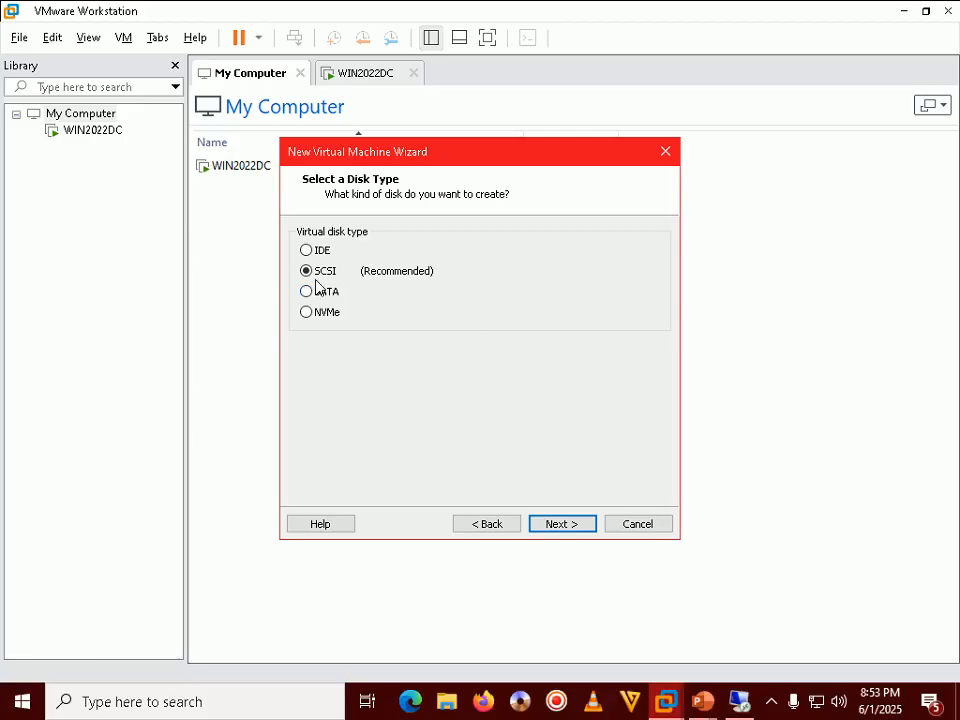
click(560, 522)
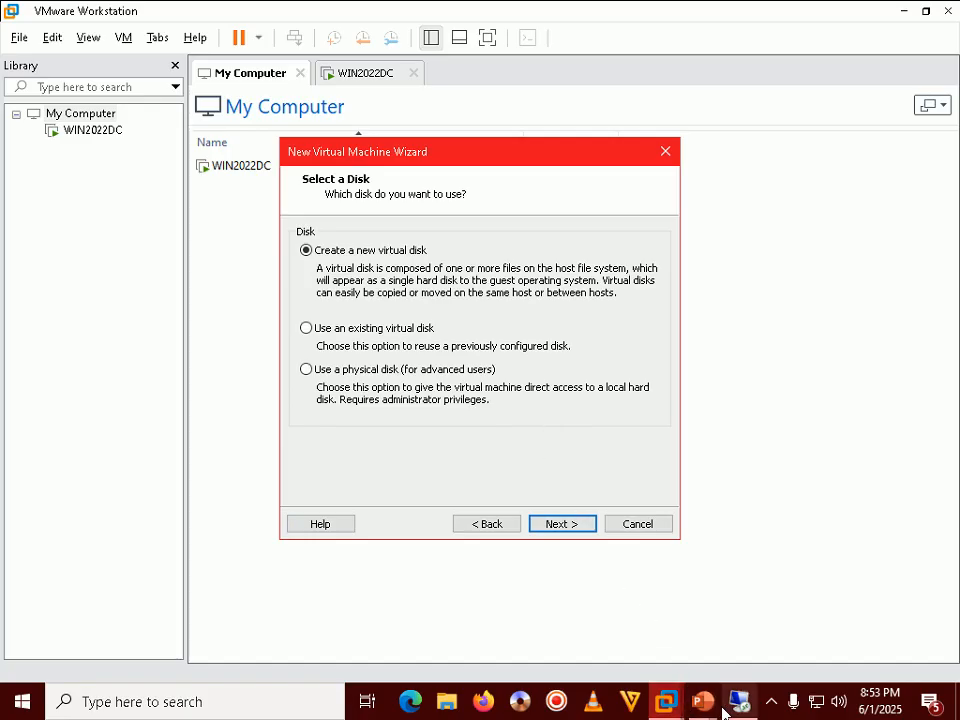
mouse_move(703, 701)
click(728, 668)
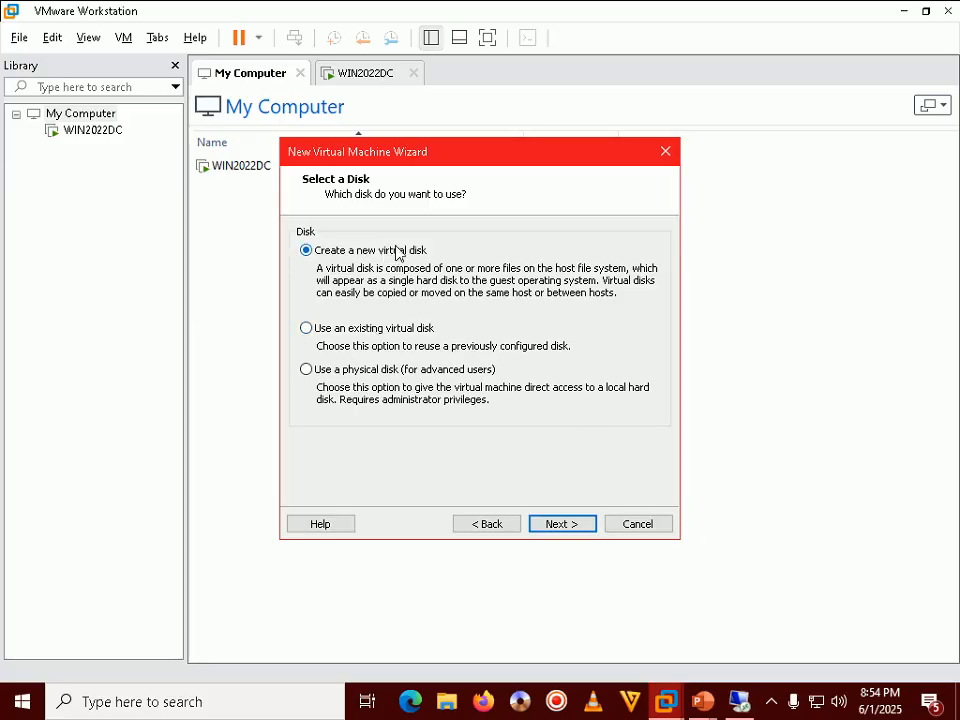
Step: Set the disk size to 100 GB, stored as a single file
click(575, 524)
click(449, 235)
key(BackSpace)
key(BackSpace)
key(BackSpace)
text(100)
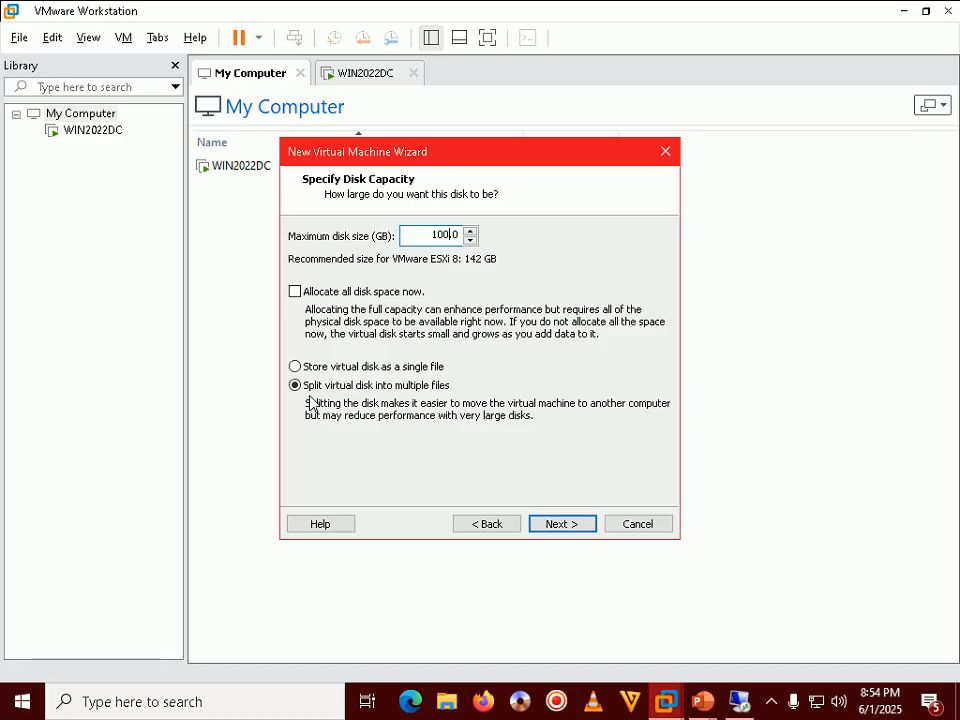
click(373, 369)
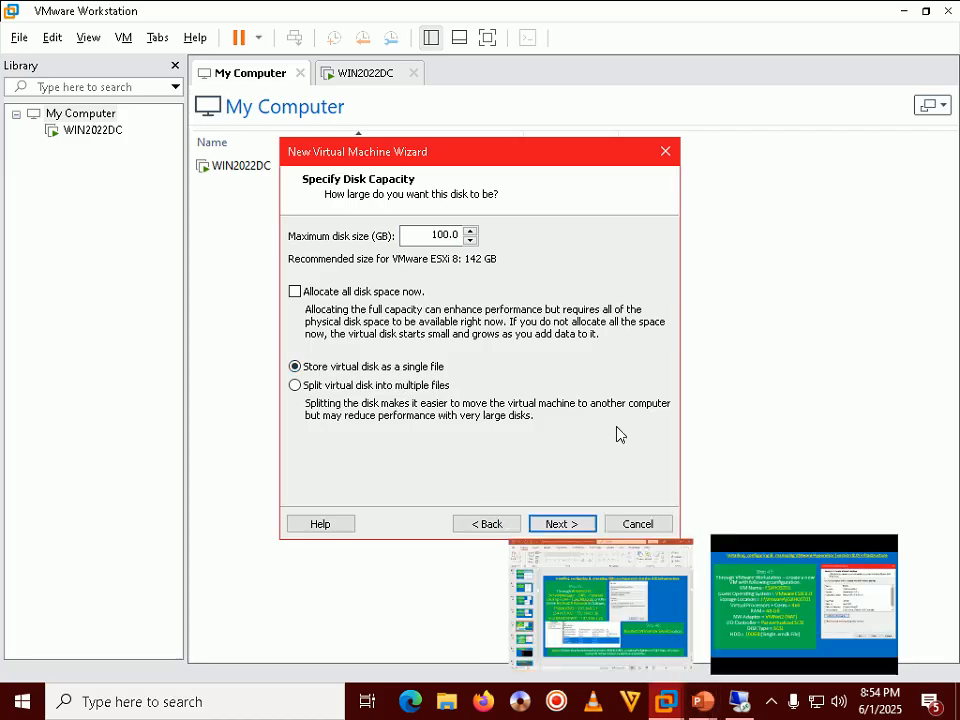
click(562, 524)
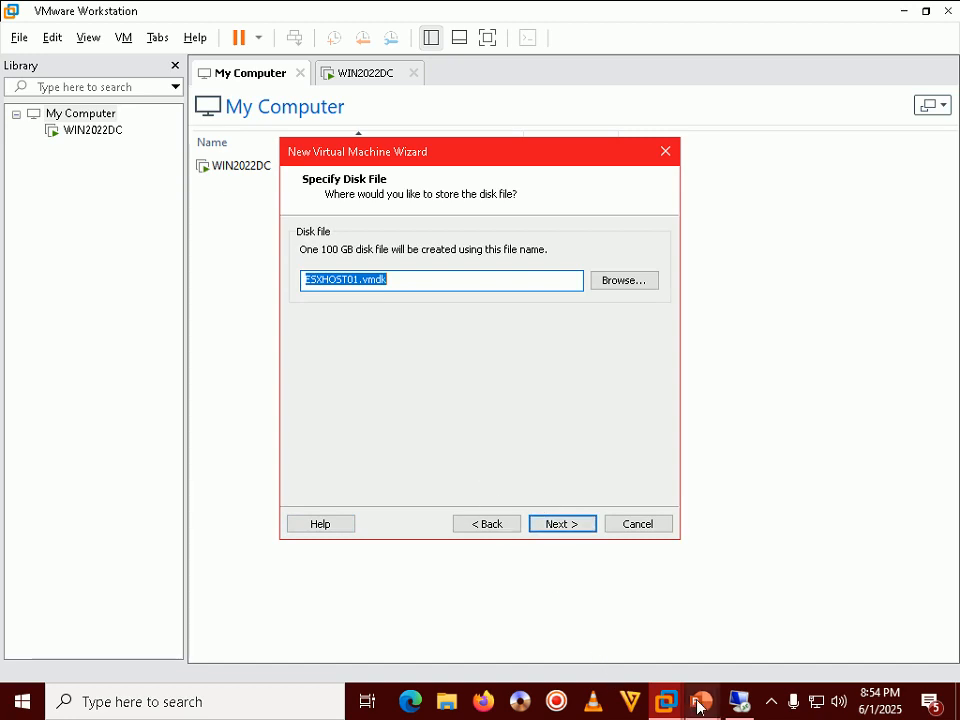
Step: Save the disk file as J:\vMware\ESXHOST01\ESXHOST01.vmdk
mouse_move(698, 706)
click(761, 600)
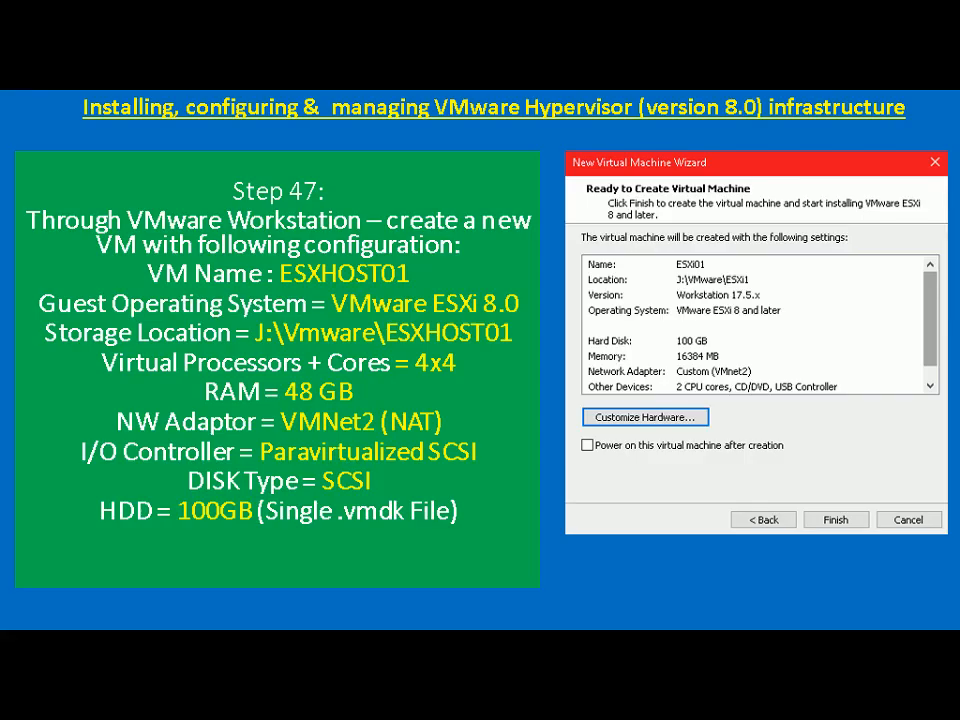
text(CD/DVD = ESXi Hypervisor 8.0u3)
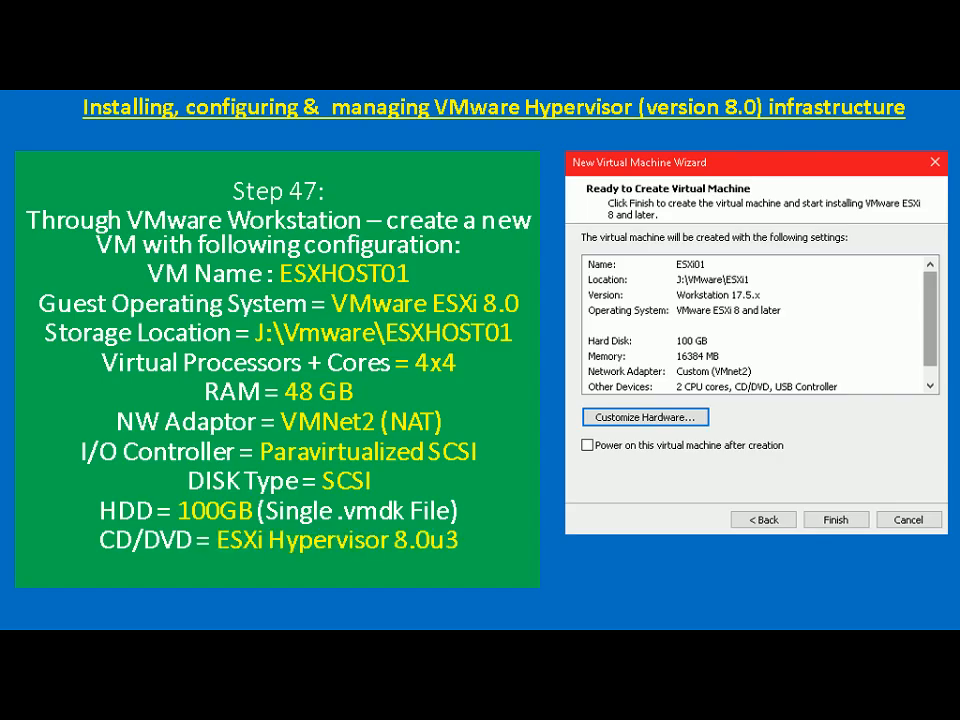
key(alt+Tab)
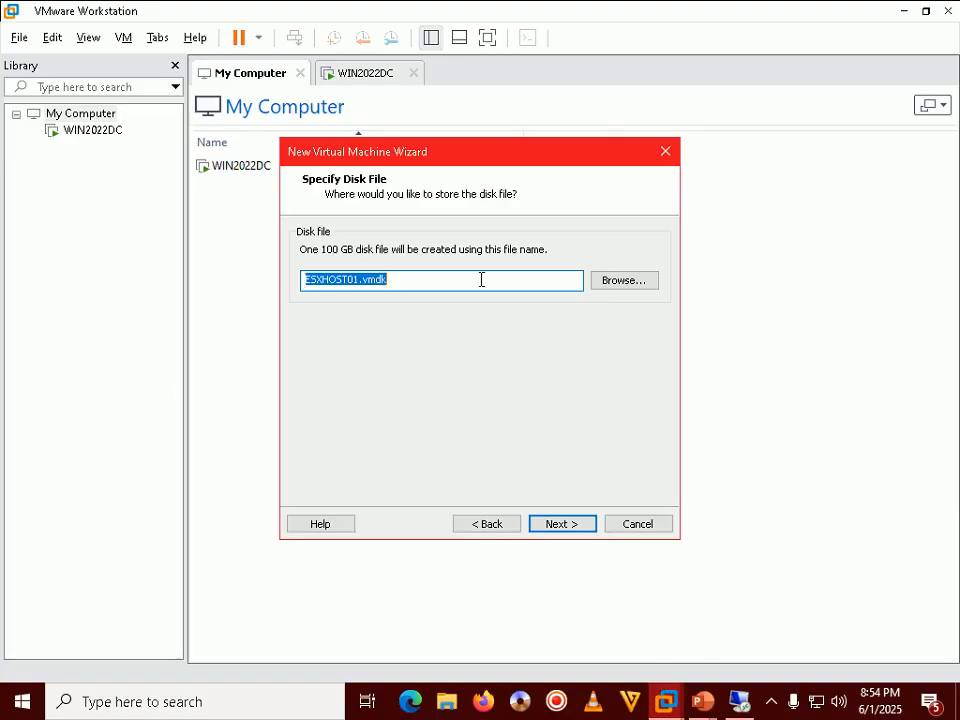
click(627, 281)
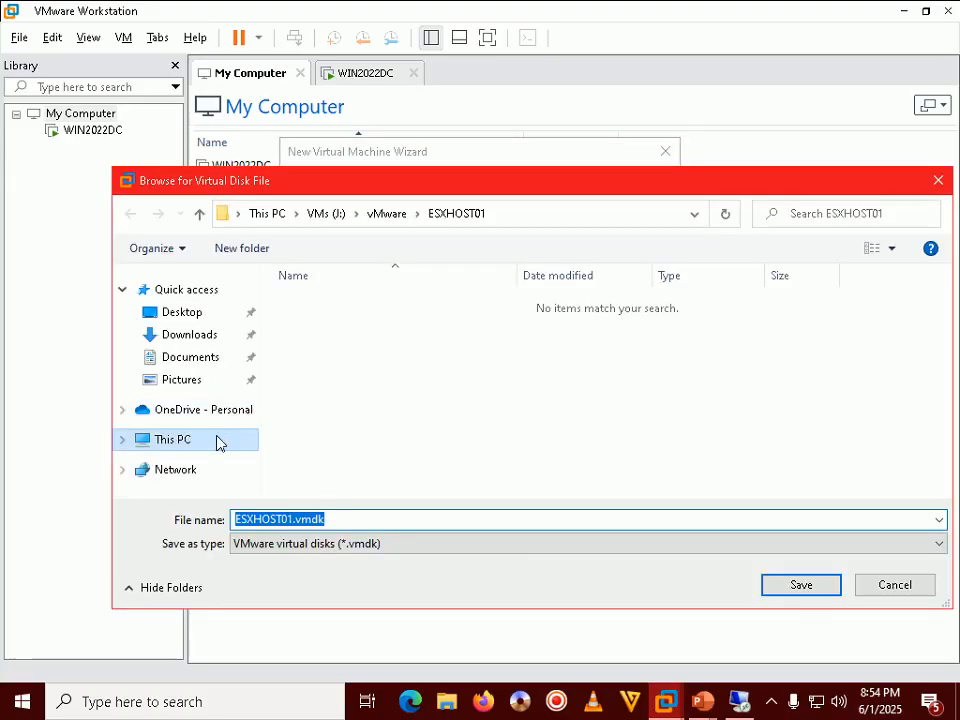
click(182, 448)
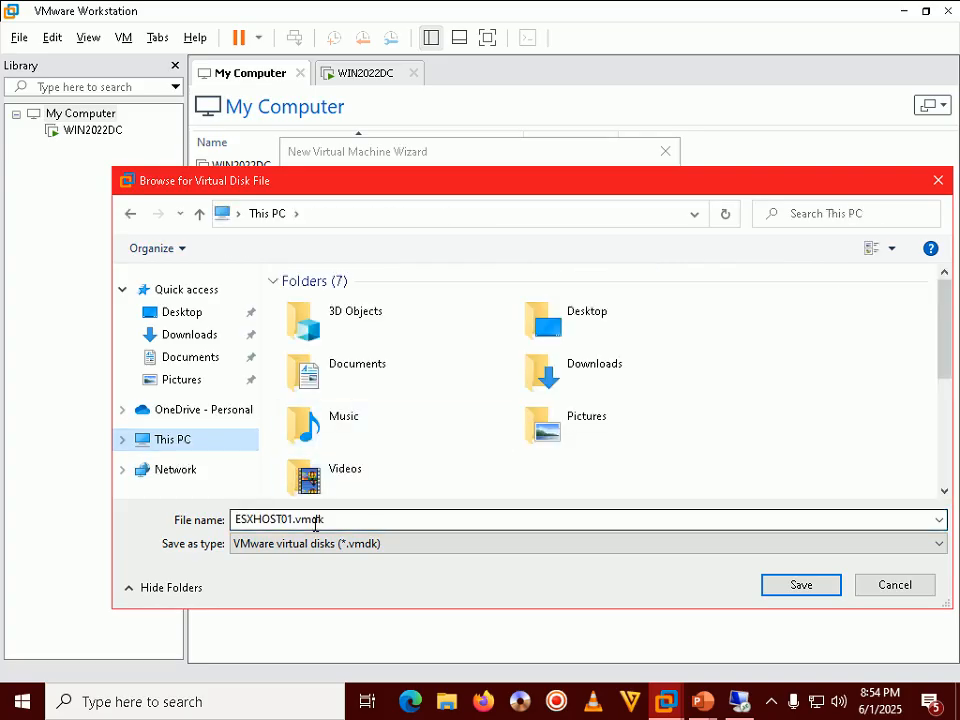
drag(950, 325, 943, 446)
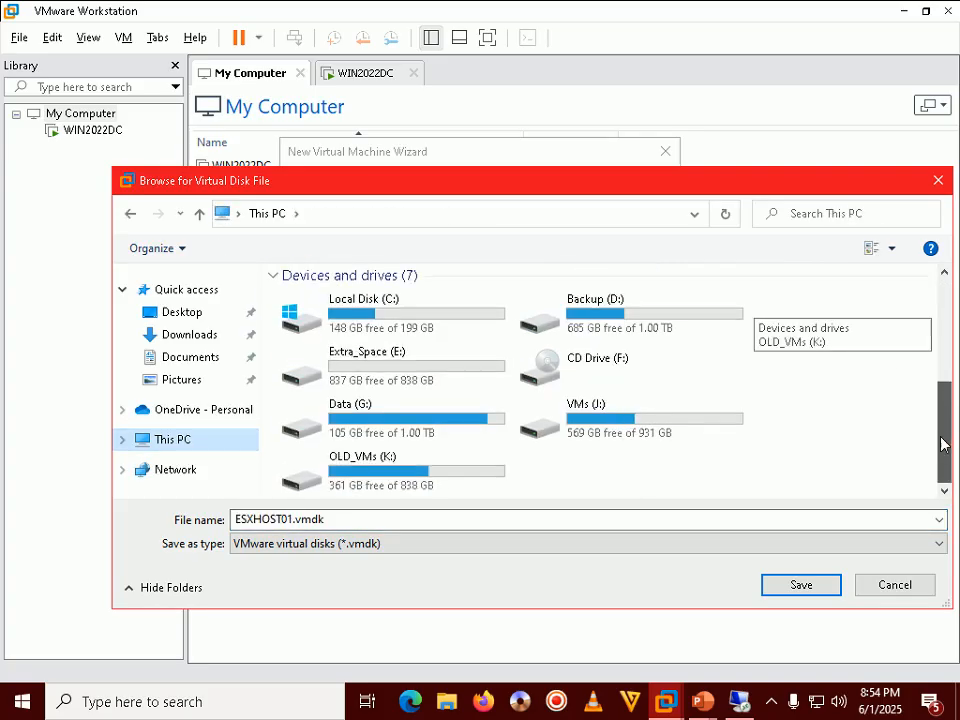
double_click(617, 420)
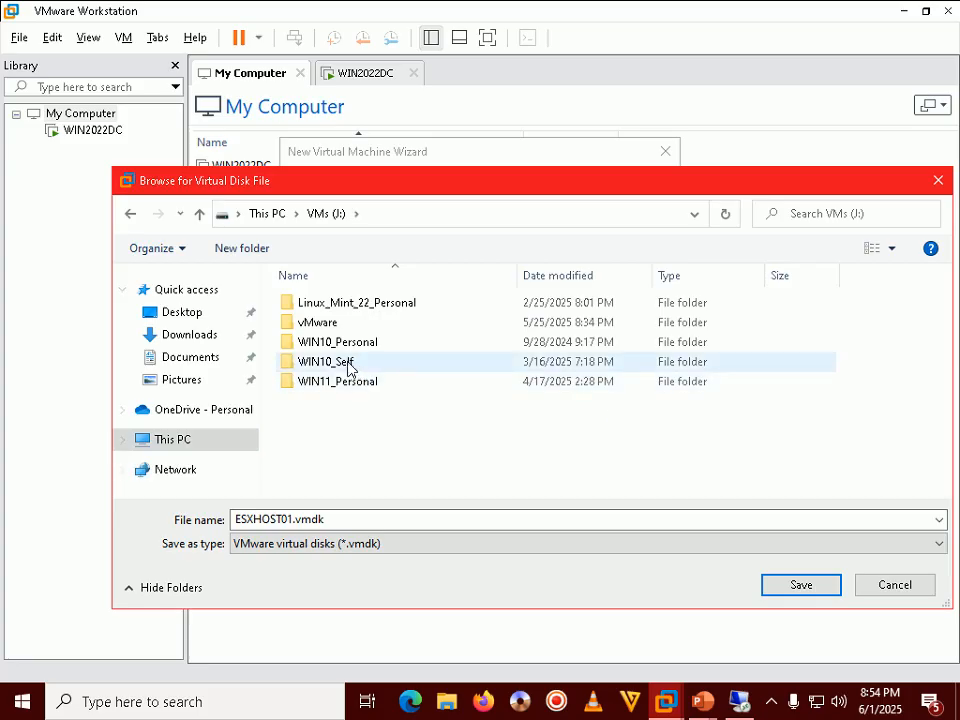
double_click(326, 322)
double_click(335, 310)
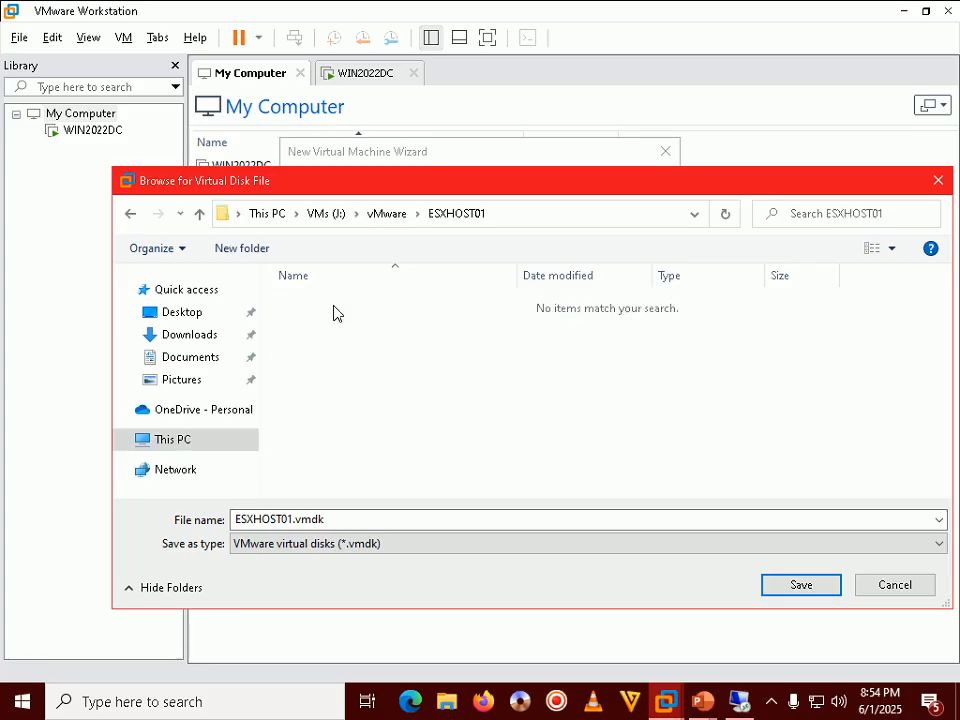
click(800, 587)
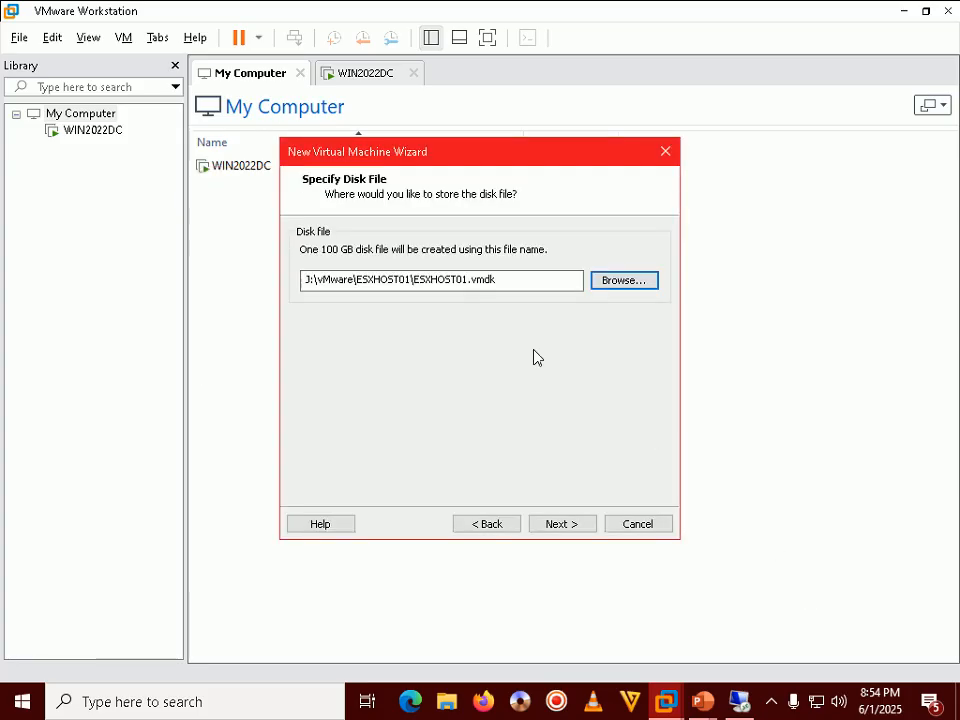
Step: Advance to the ready-to-create summary and open the new machine's hardware customization
click(561, 524)
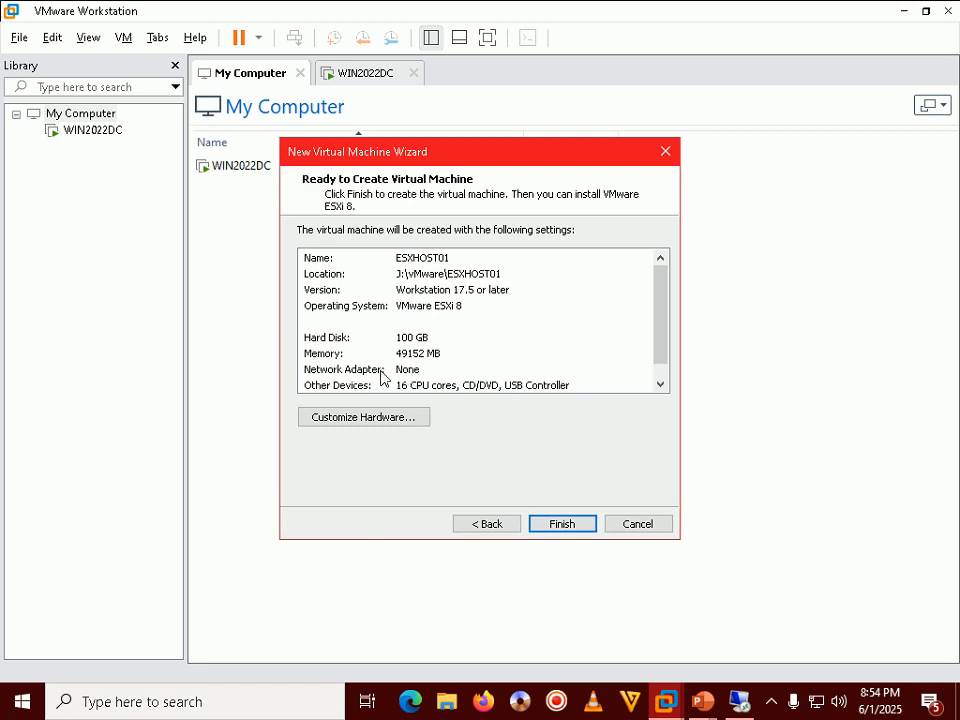
click(381, 420)
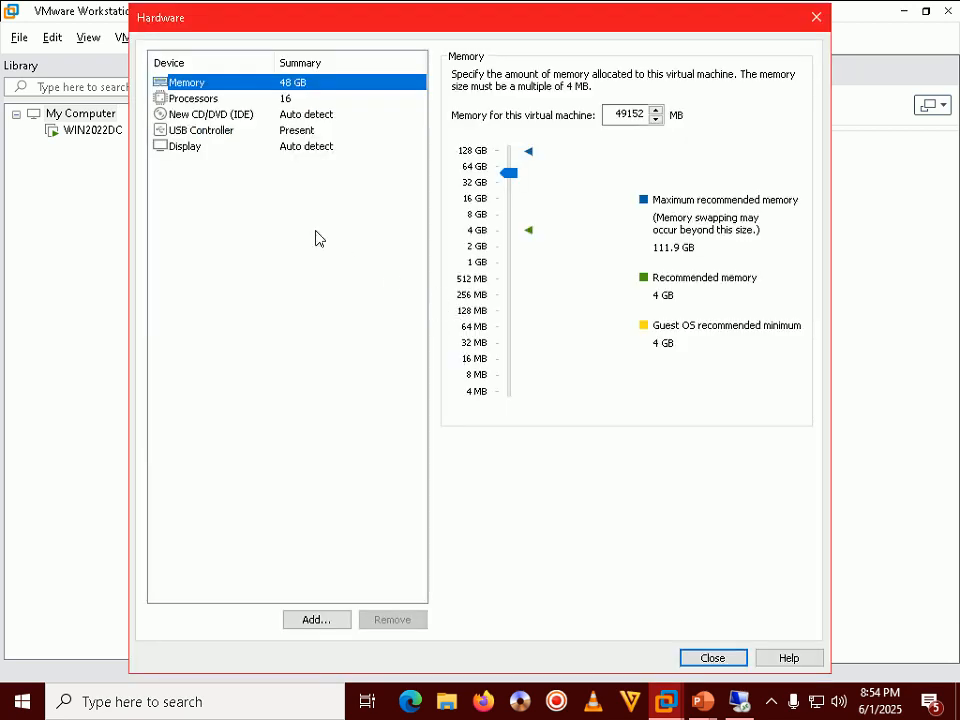
mouse_move(703, 705)
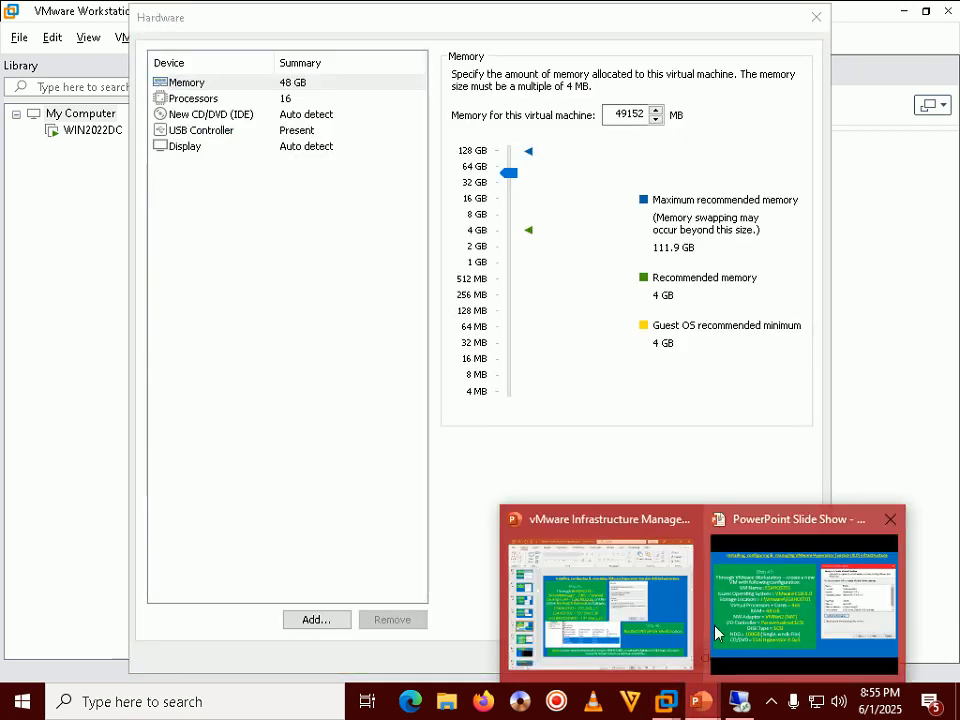
click(725, 630)
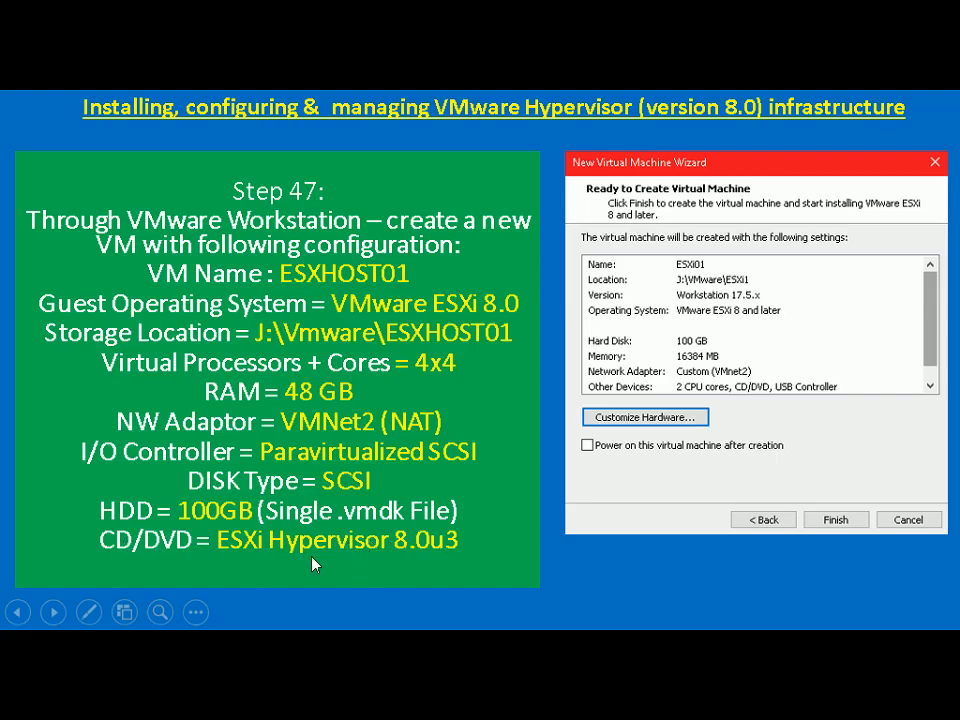
key(alt+Tab)
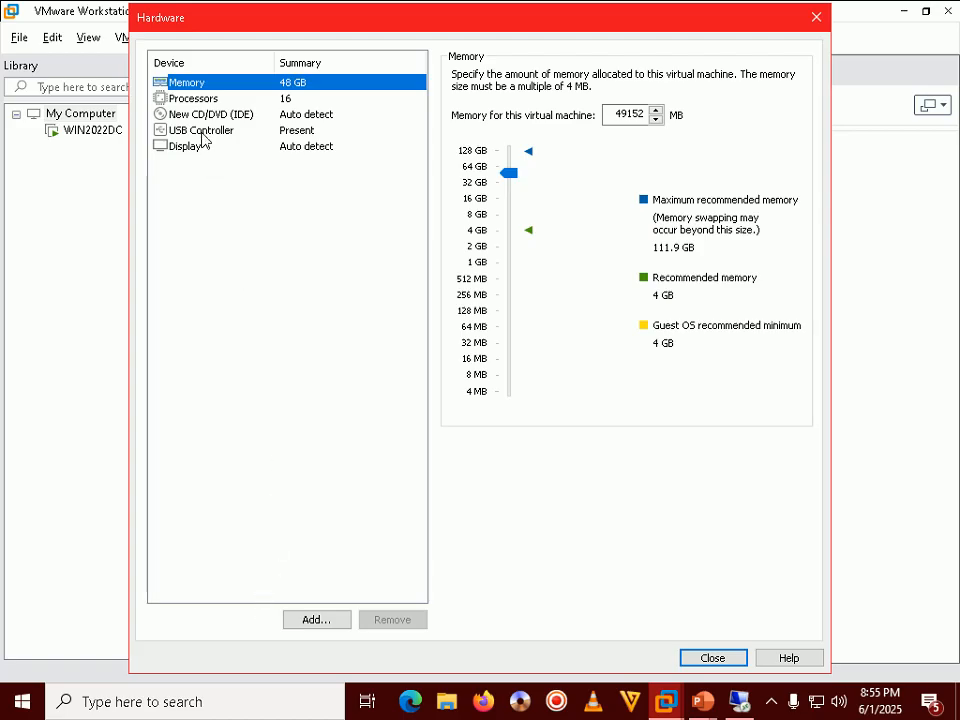
Step: Set the New CD/DVD (IDE) drive to use an ISO image file and open the file chooser
click(232, 116)
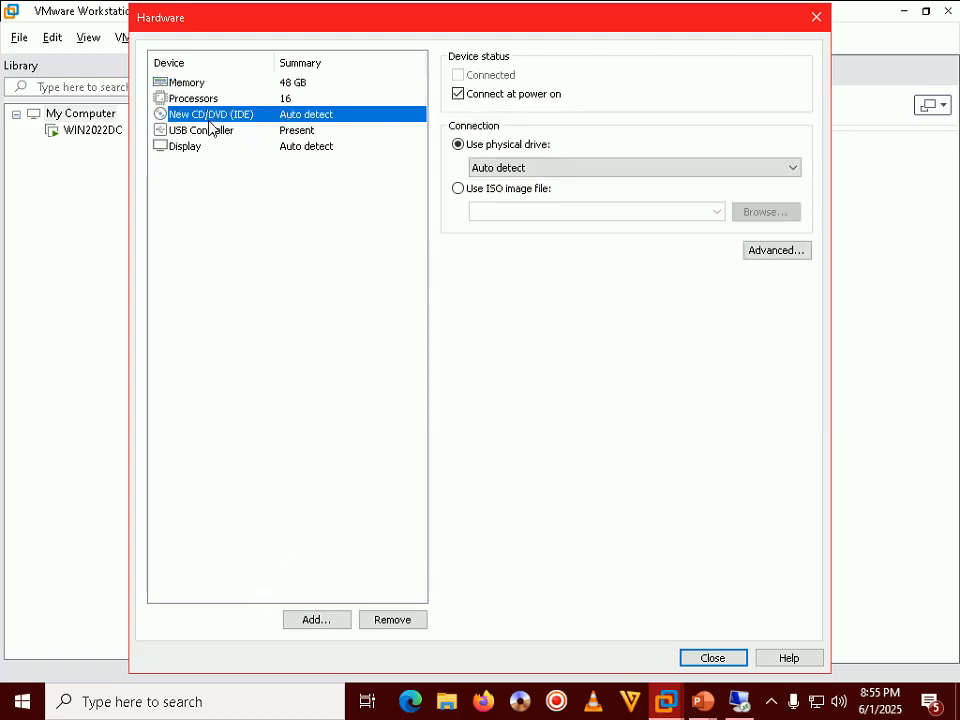
click(485, 191)
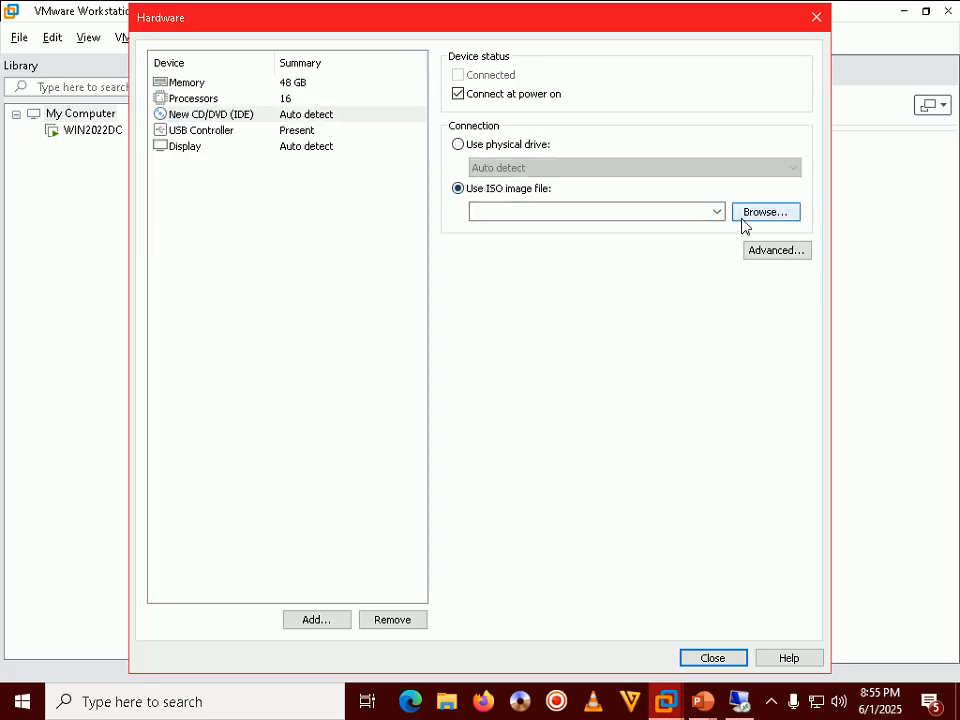
click(184, 116)
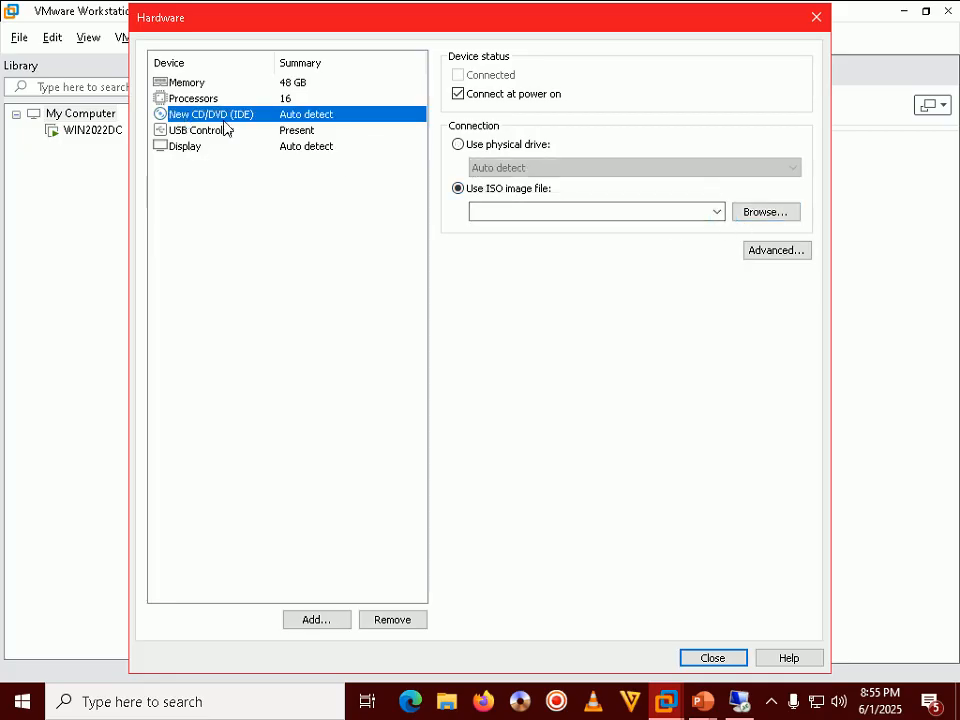
click(745, 212)
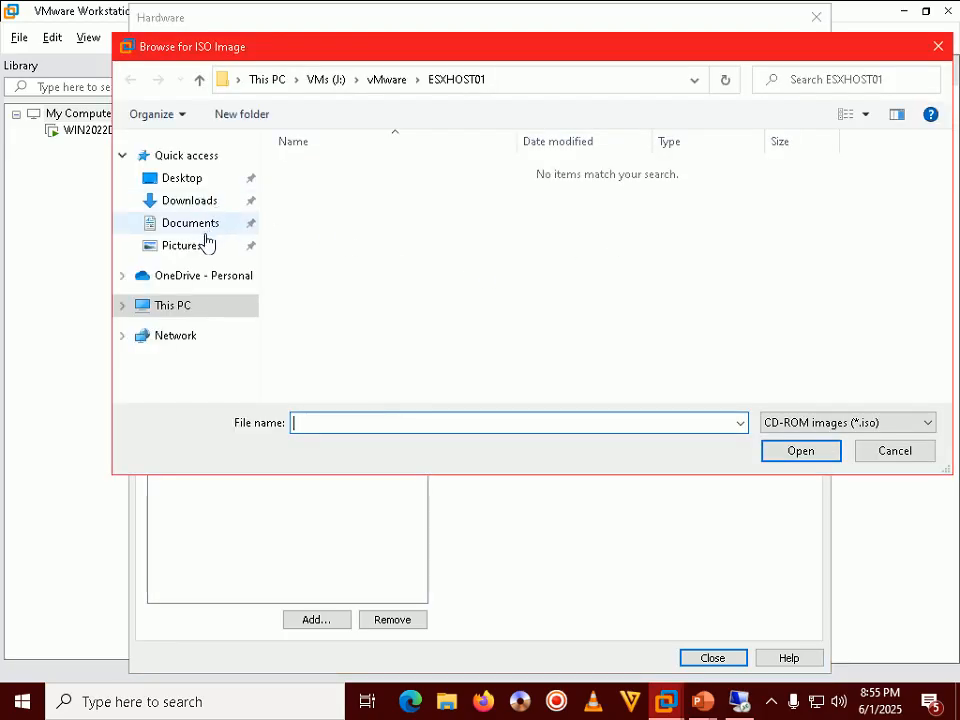
Step: Pick VMware-VMvisor-Installer-8.0U3b-24280767.iso from G:\Professional\SW\ISO\Apps\vMware
click(180, 305)
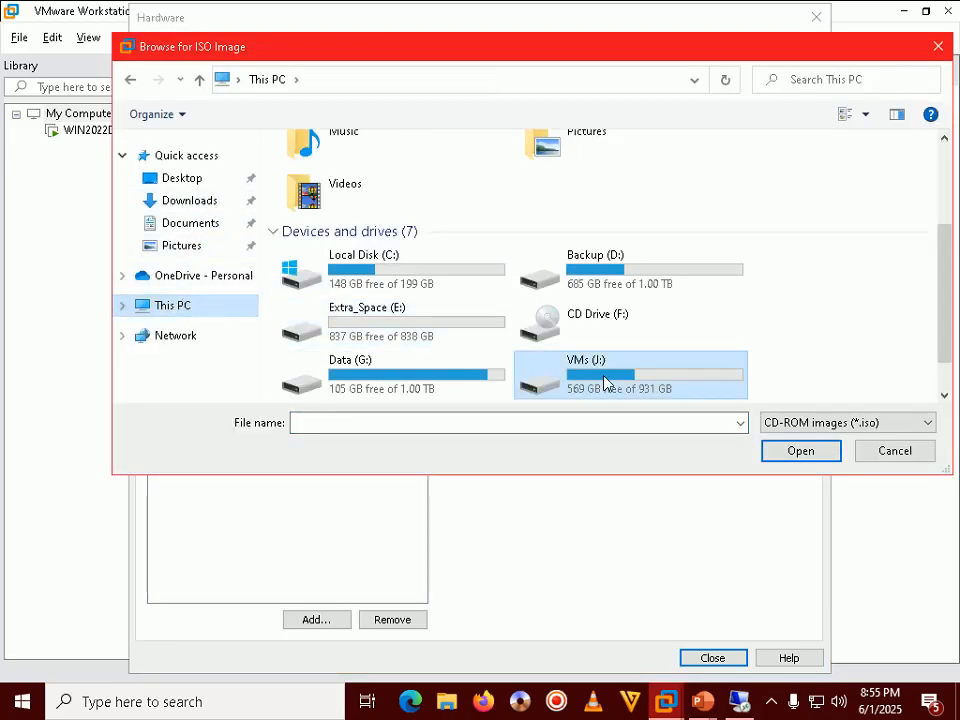
double_click(604, 381)
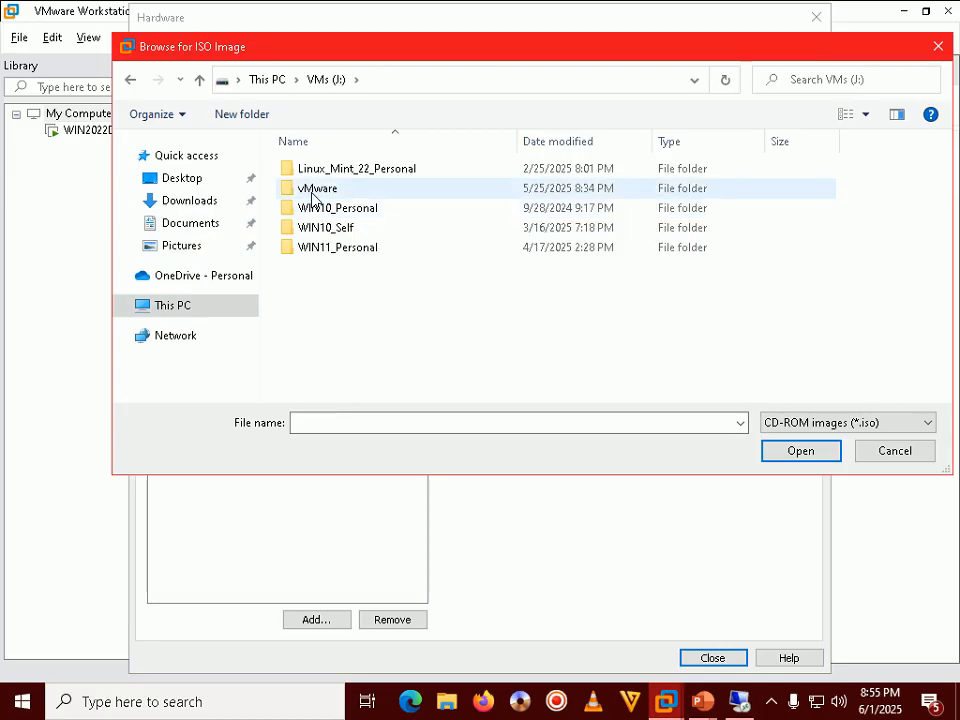
click(131, 81)
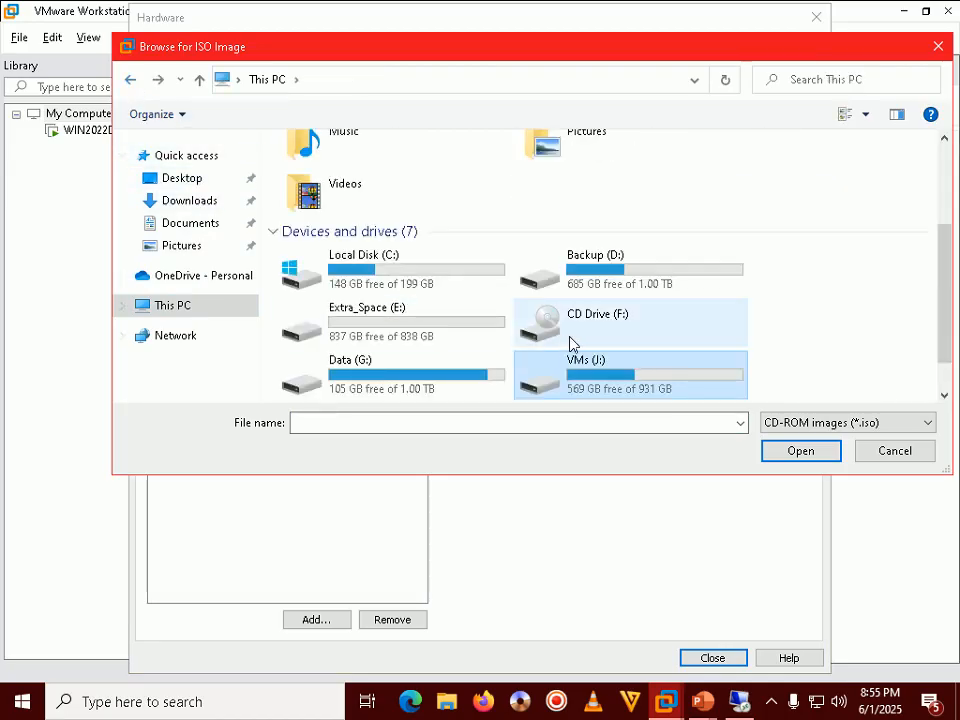
double_click(369, 378)
double_click(335, 192)
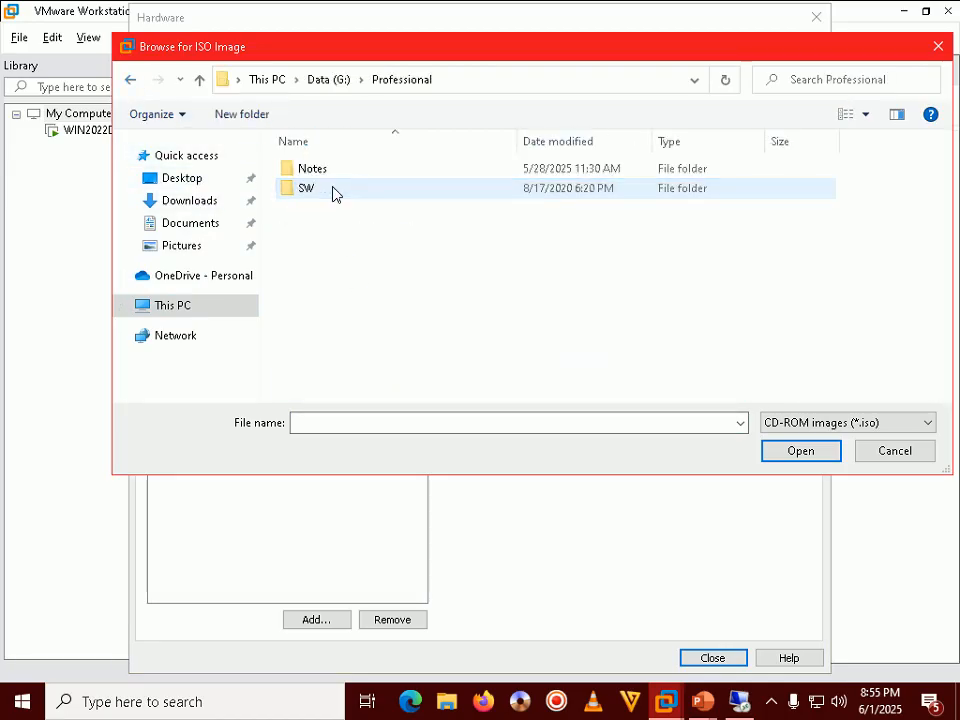
double_click(300, 192)
double_click(307, 190)
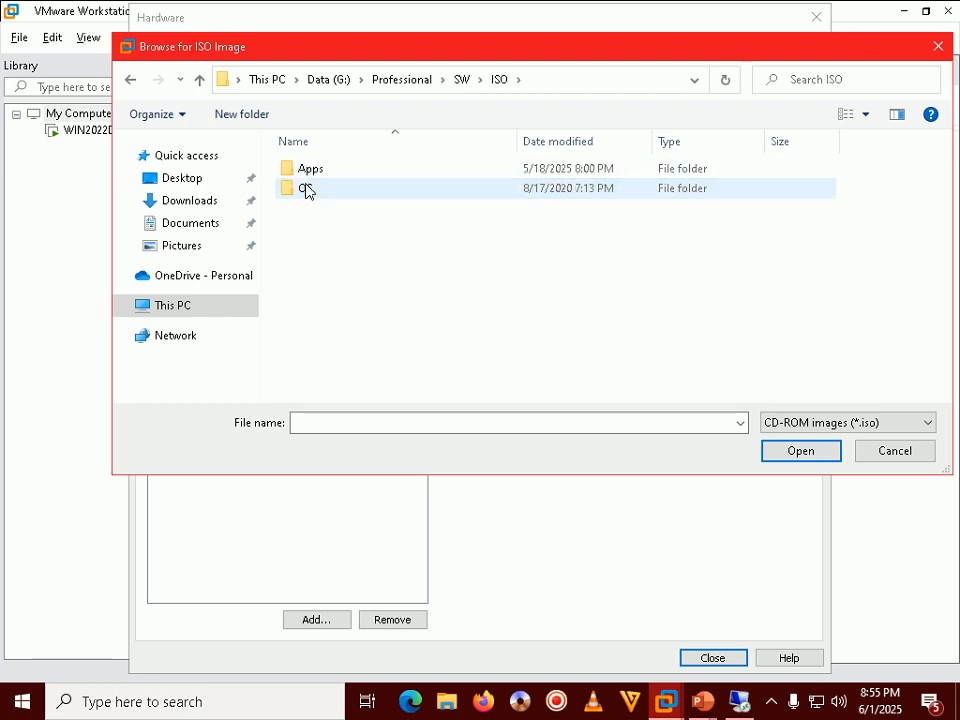
double_click(312, 172)
click(306, 270)
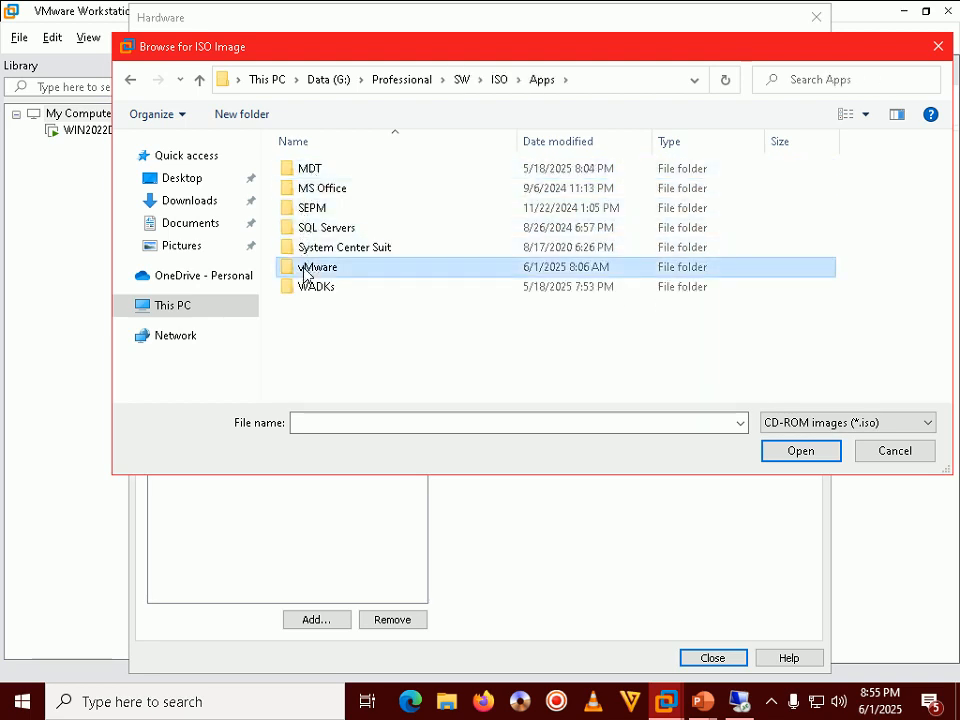
double_click(306, 270)
click(440, 272)
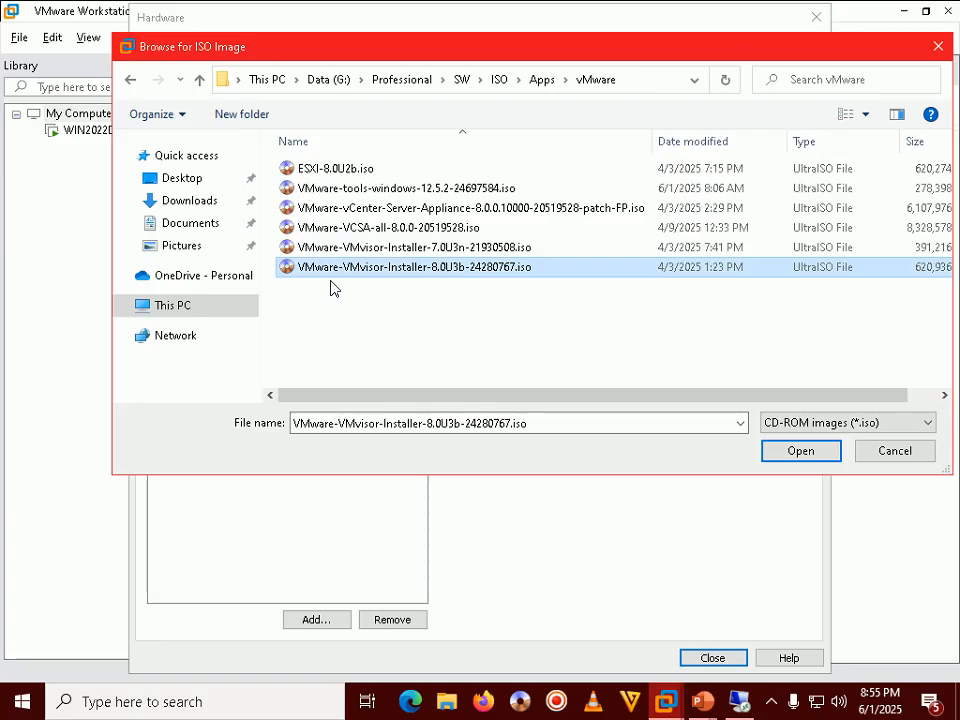
double_click(462, 267)
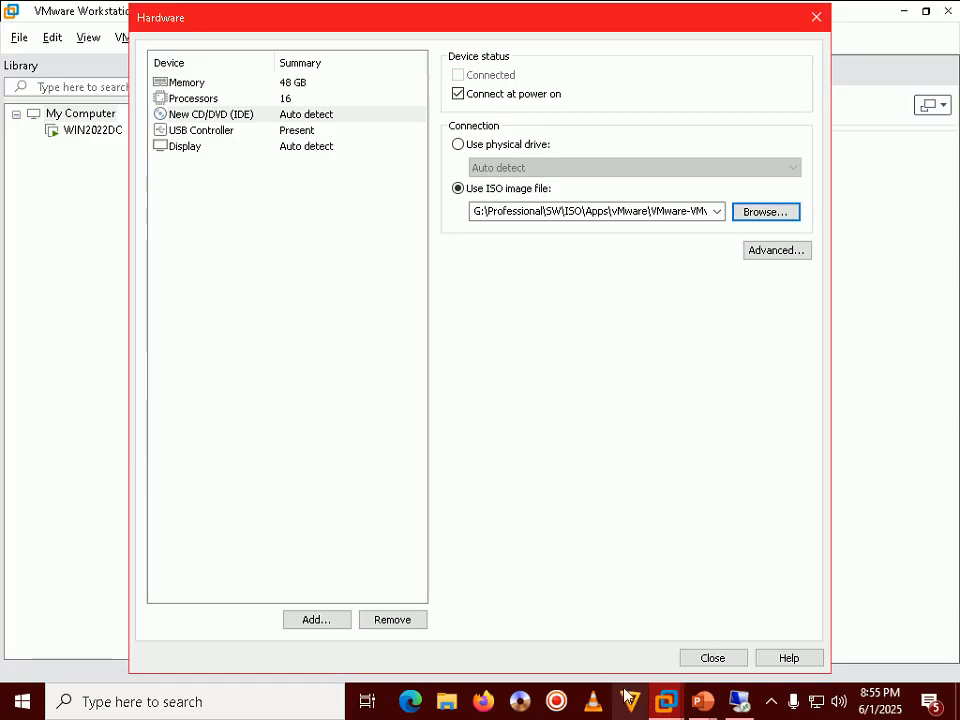
Step: Review the full ISO path now set on the CD/DVD drive
mouse_move(703, 700)
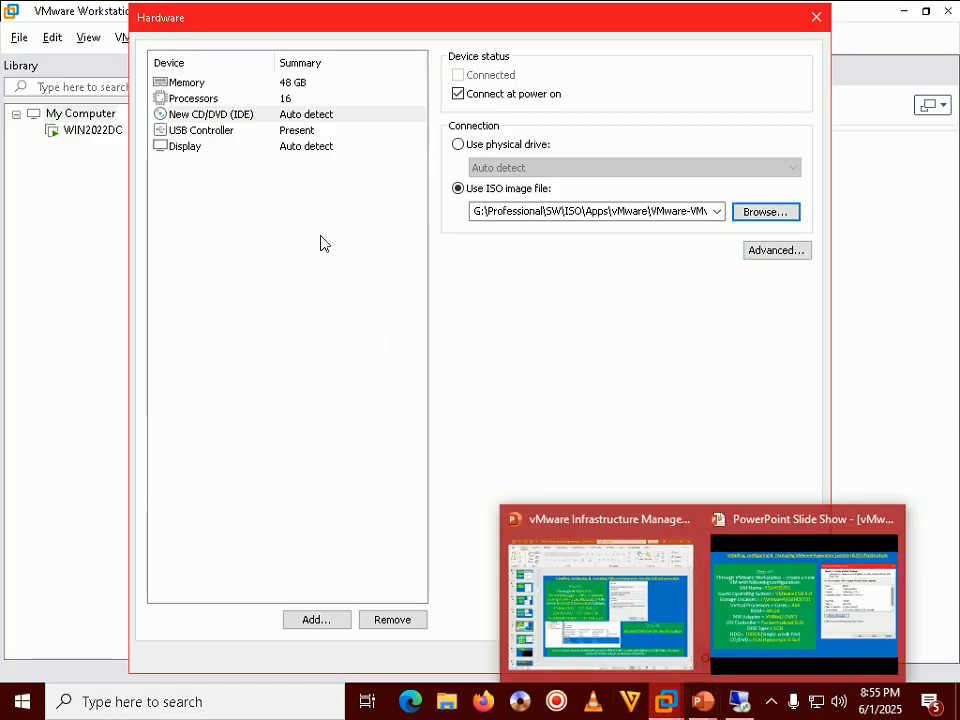
click(238, 204)
click(258, 118)
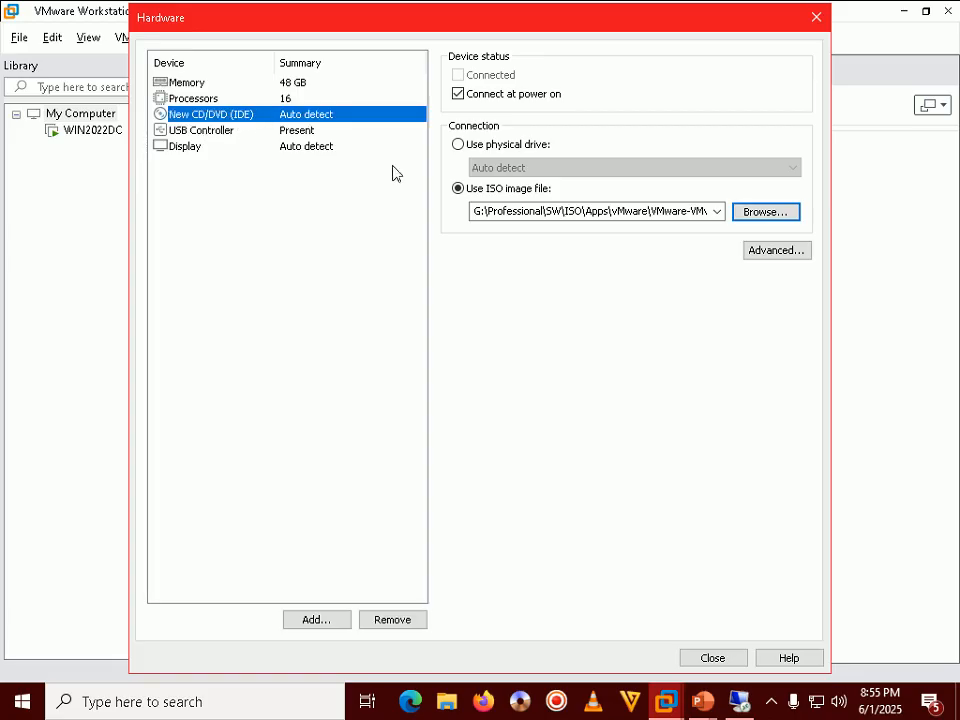
double_click(630, 210)
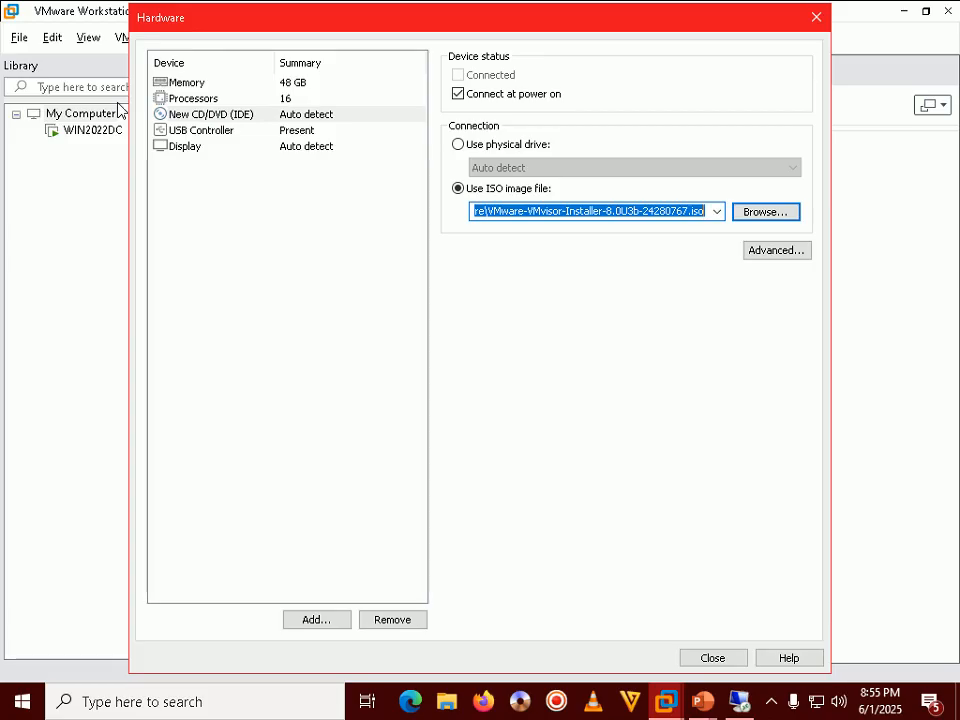
Step: Add a network adapter on Custom VMnet2 (NAT) and finish creating ESXHOST01
click(288, 621)
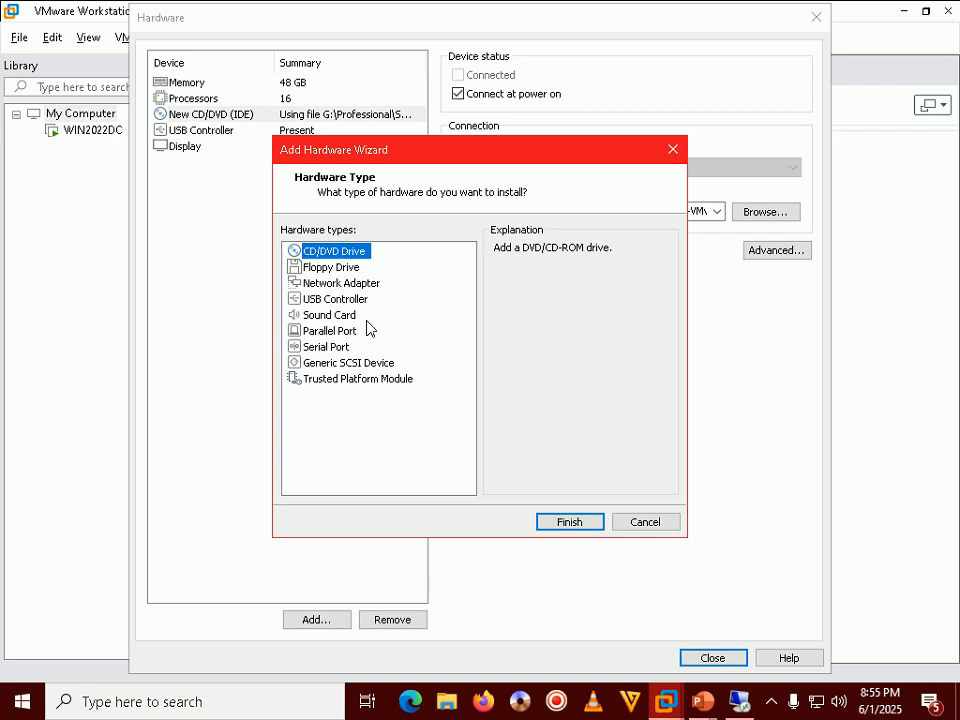
click(366, 286)
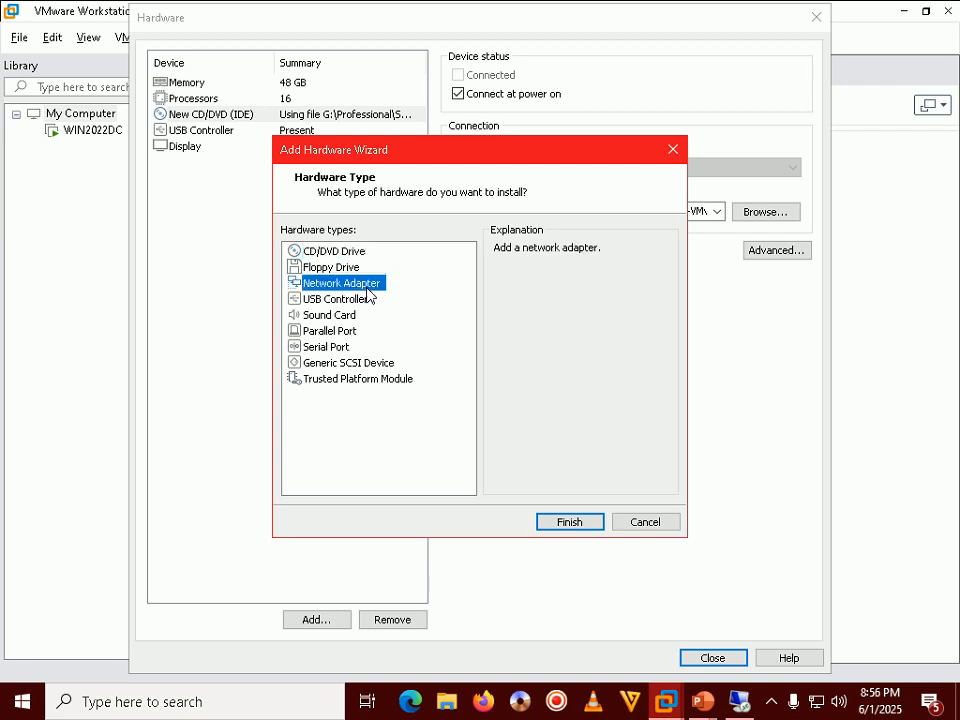
click(570, 531)
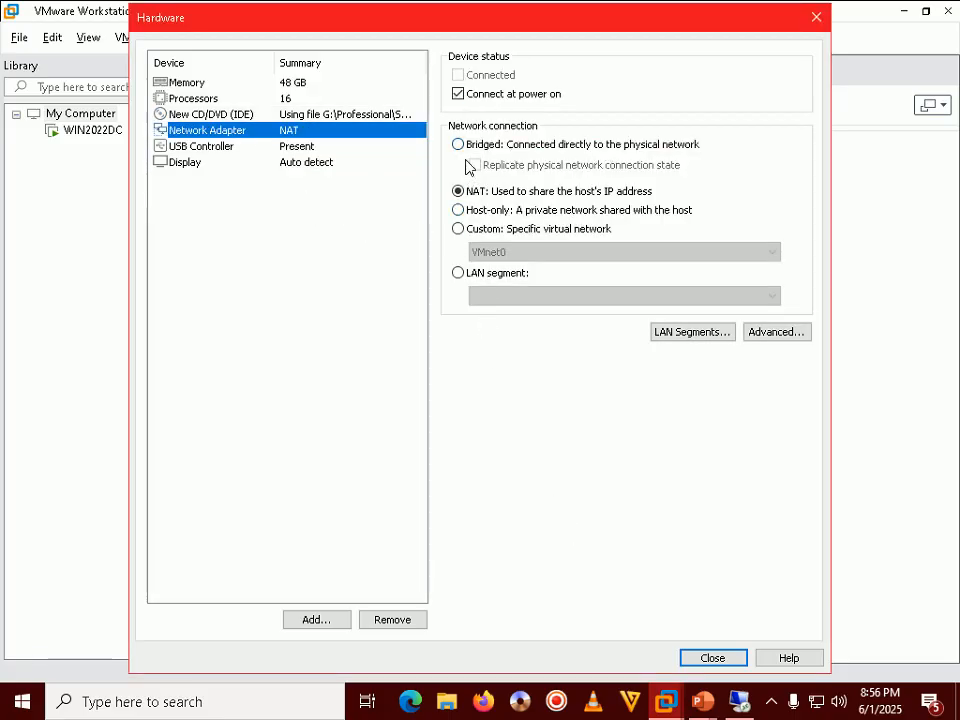
click(481, 230)
click(523, 258)
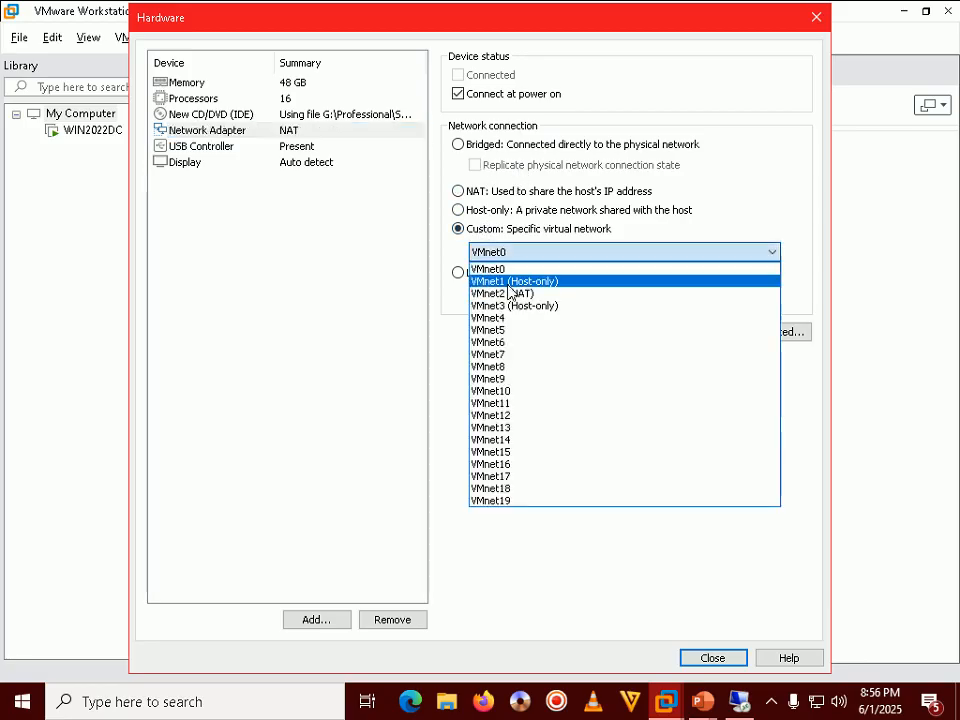
click(508, 294)
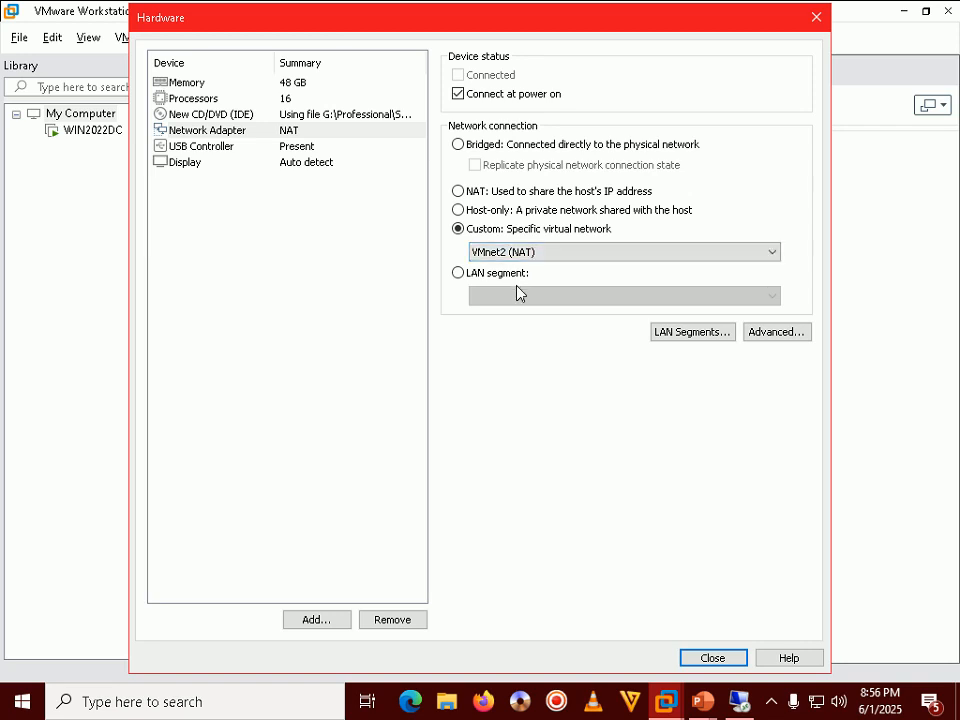
click(705, 660)
click(574, 523)
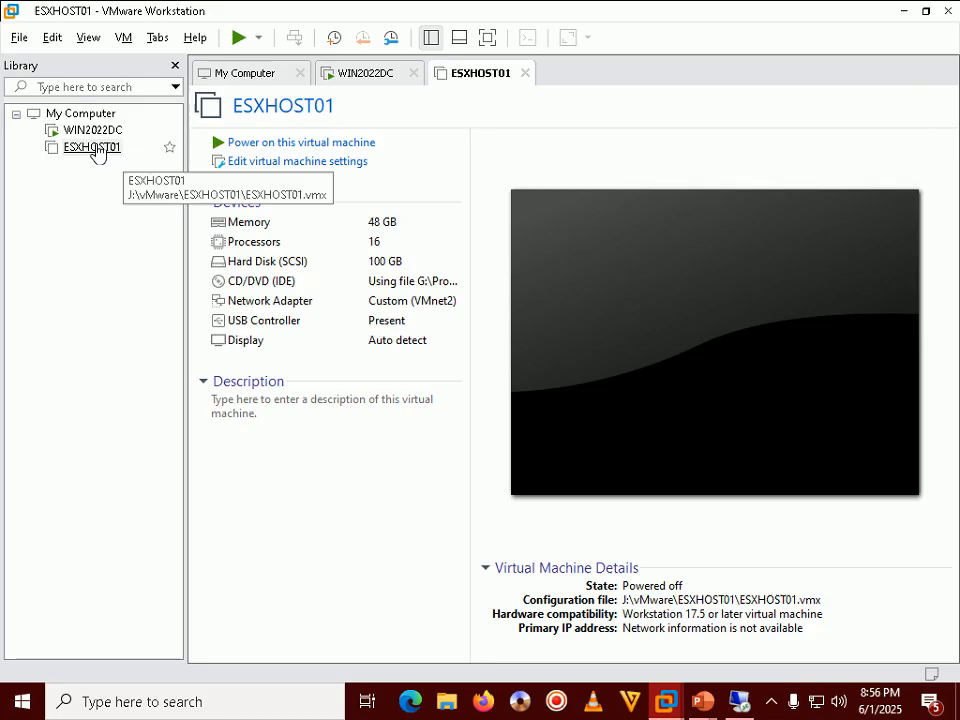
Step: Select ESXHOST01 in the Library to view its 48 GB, 16-processor, 100 GB summary
click(85, 150)
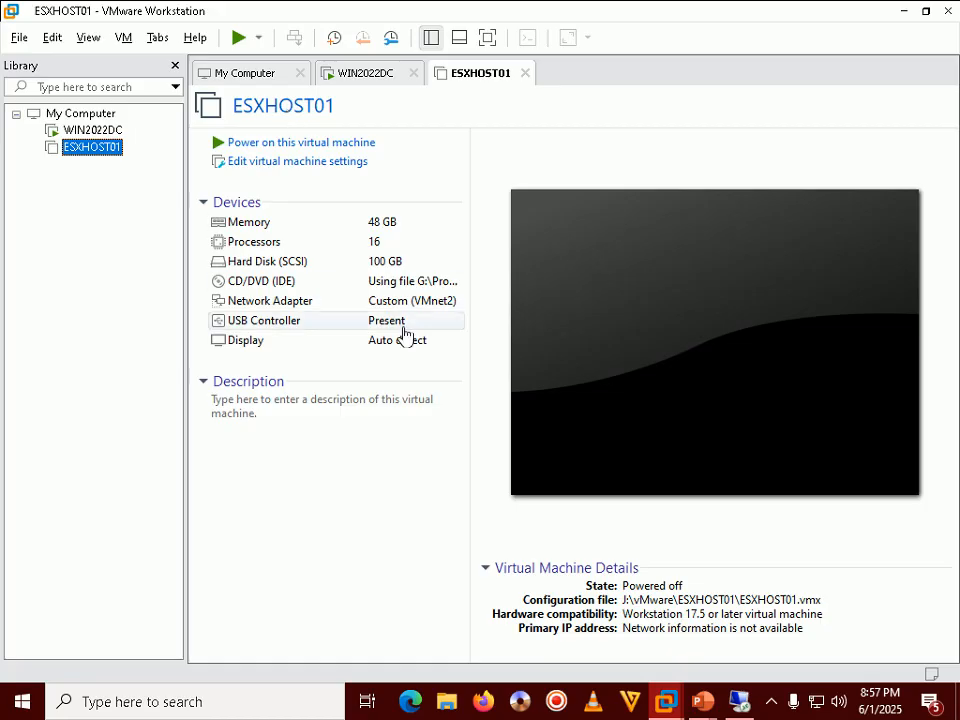
click(702, 710)
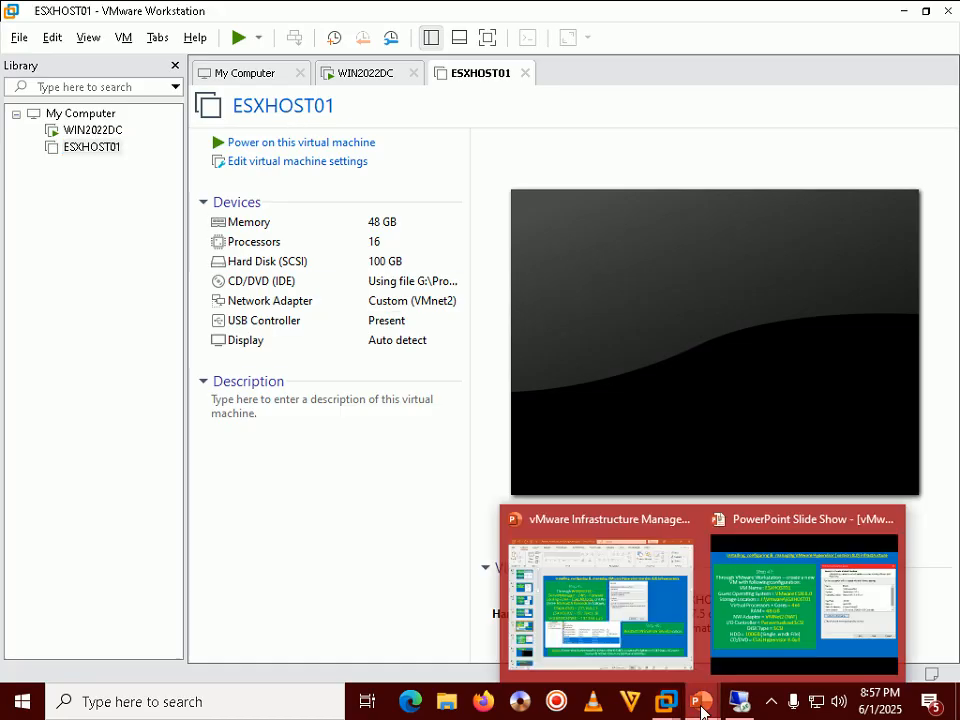
click(784, 574)
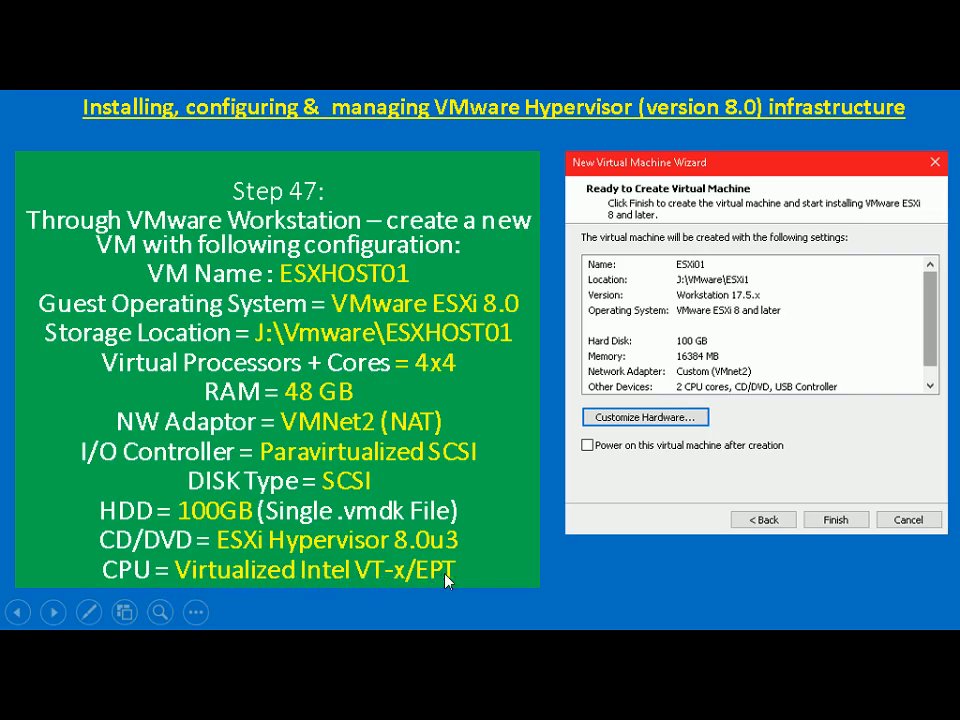
key(alt+Tab)
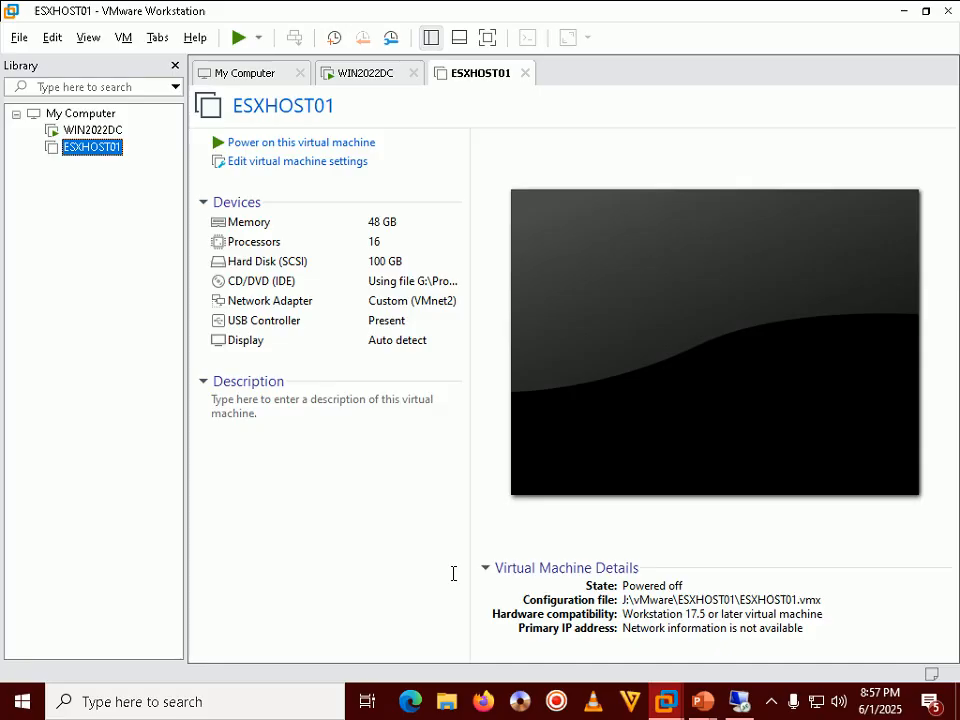
Step: Confirm Virtualize Intel VT-x/EPT or AMD-V/RVI in ESXHOST01's Processors settings, checking twice and saving
right_click(90, 149)
click(133, 490)
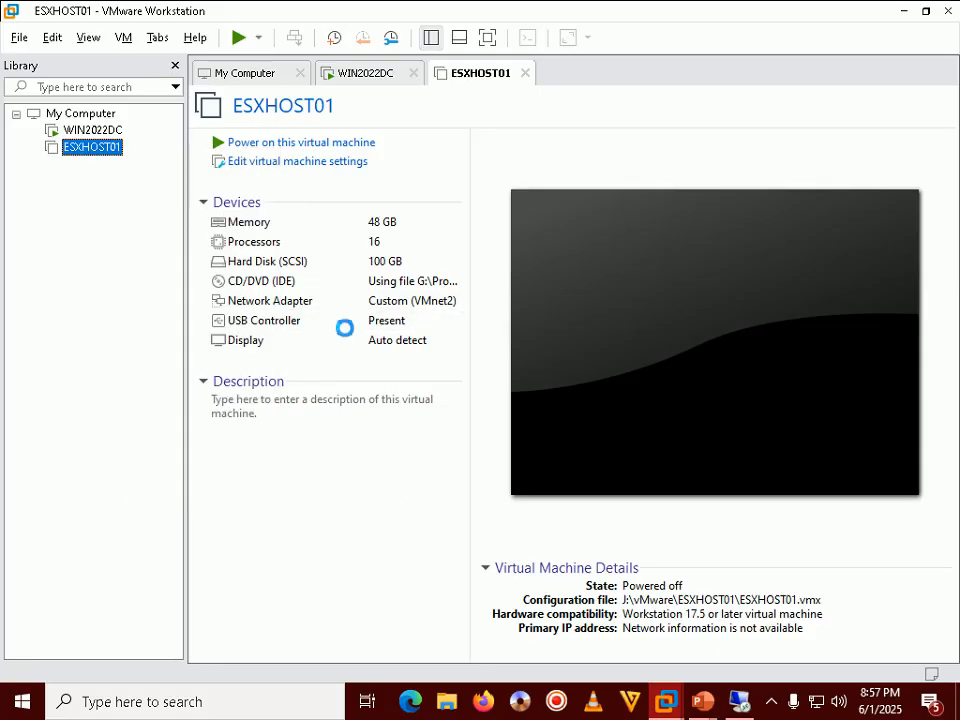
click(194, 116)
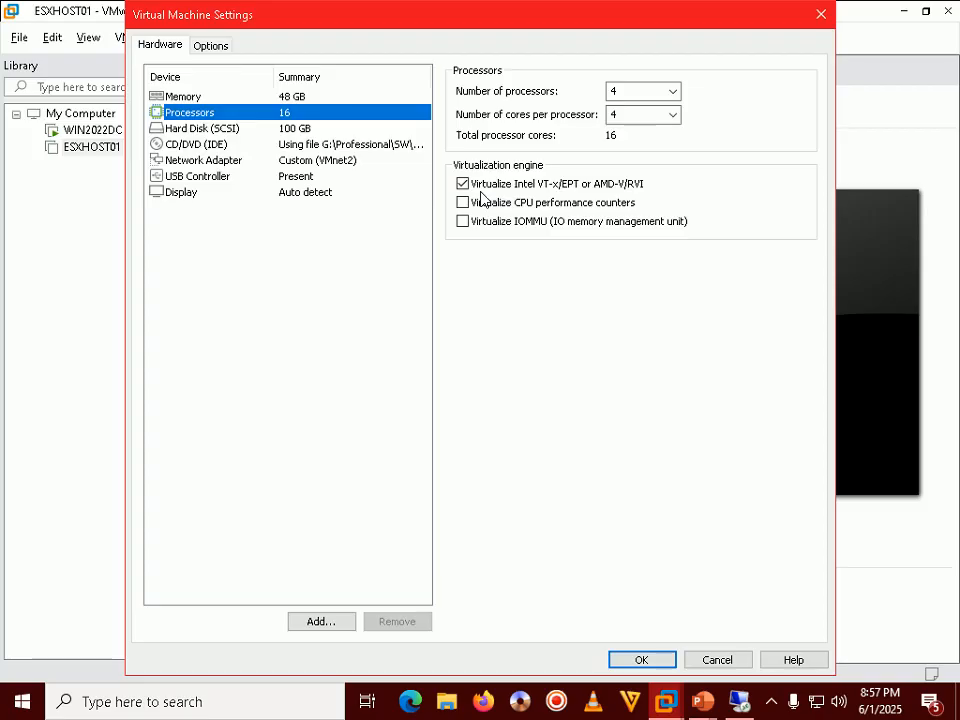
click(641, 662)
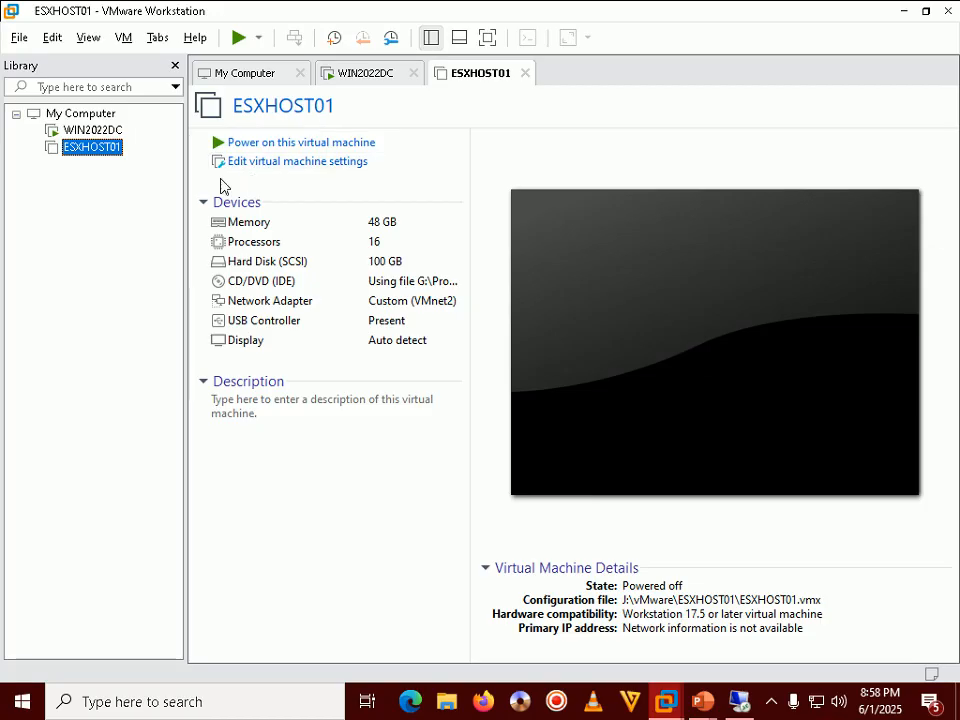
right_click(112, 150)
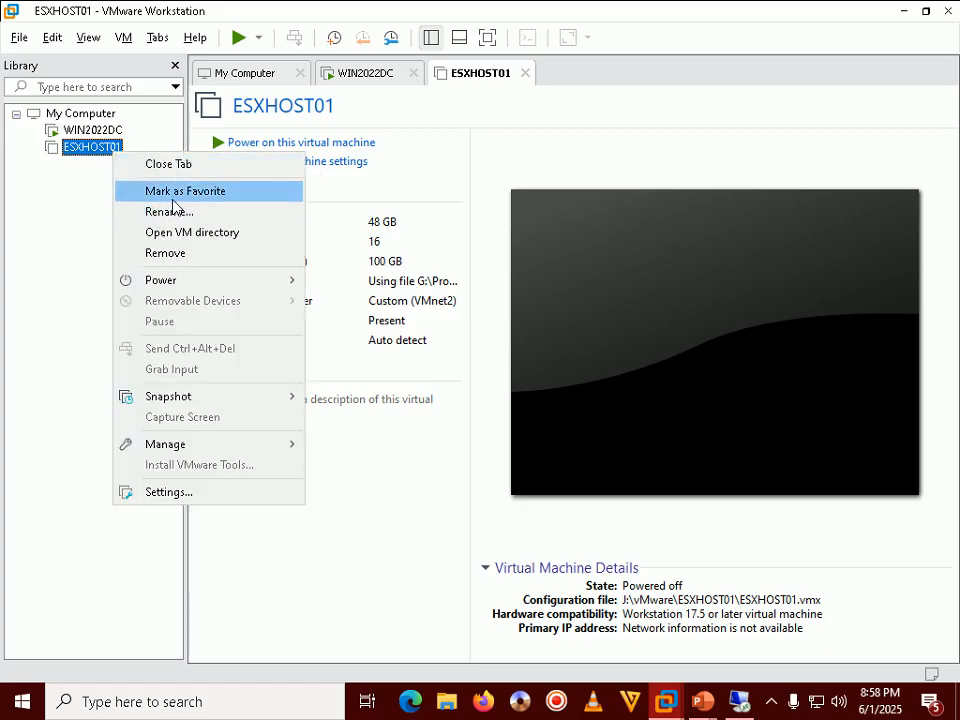
click(192, 491)
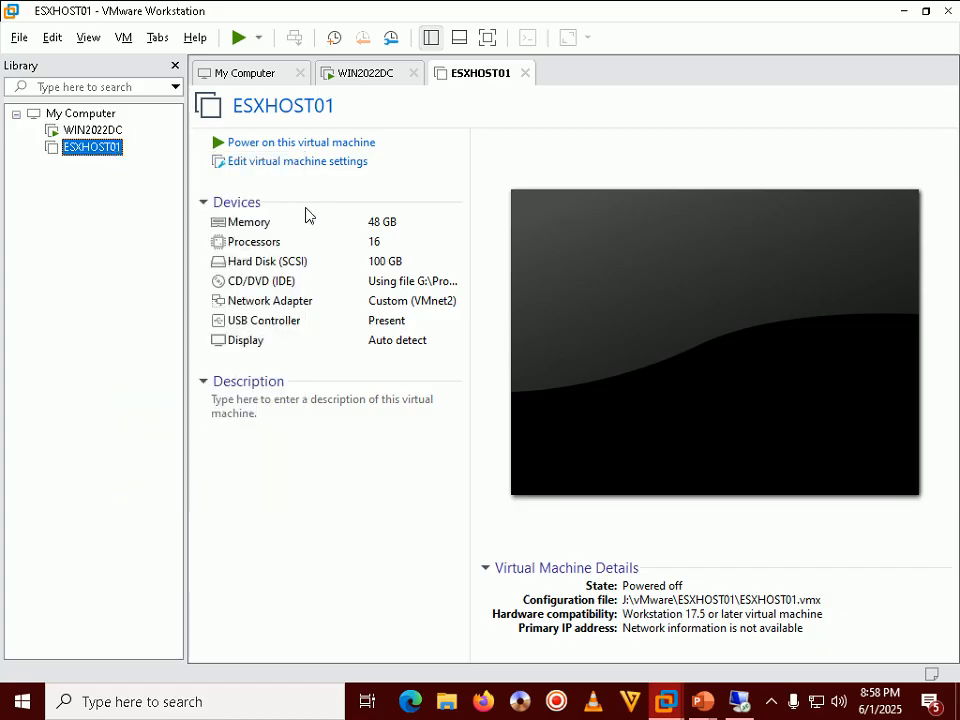
click(200, 112)
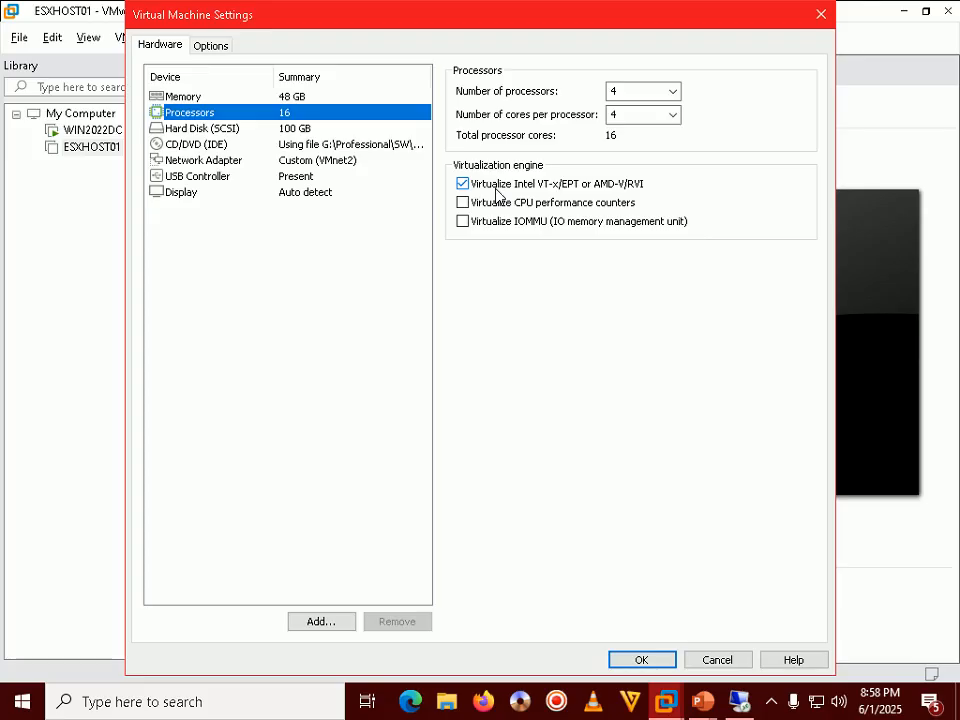
click(652, 660)
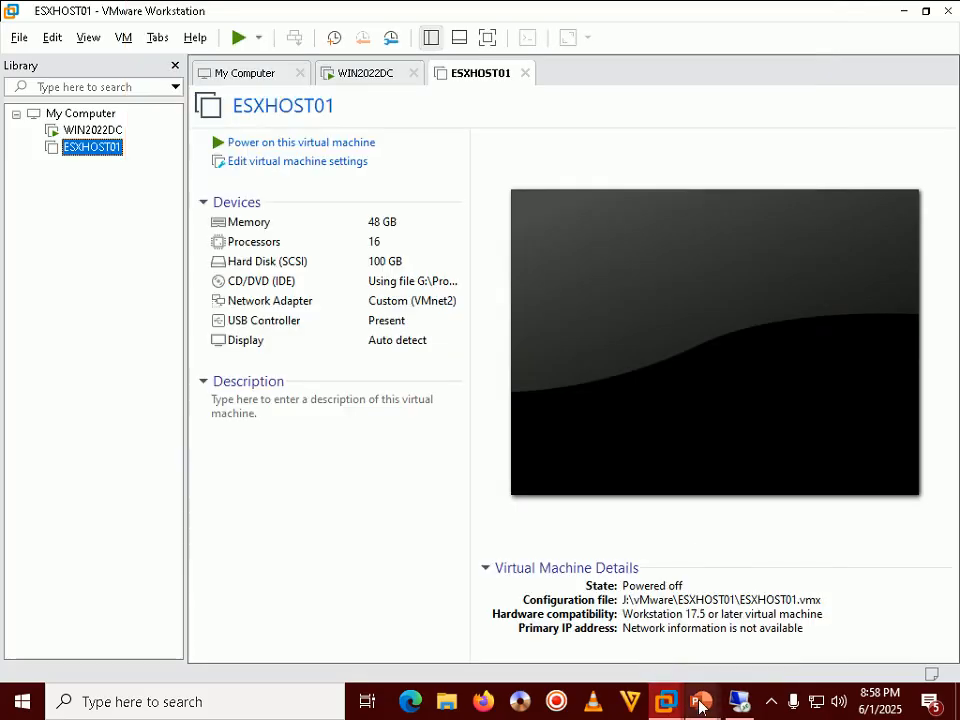
Step: Advance the tutorial slide show to Step 48 on starting the ESXi VM, then return to VMware Workstation
mouse_move(700, 707)
click(790, 620)
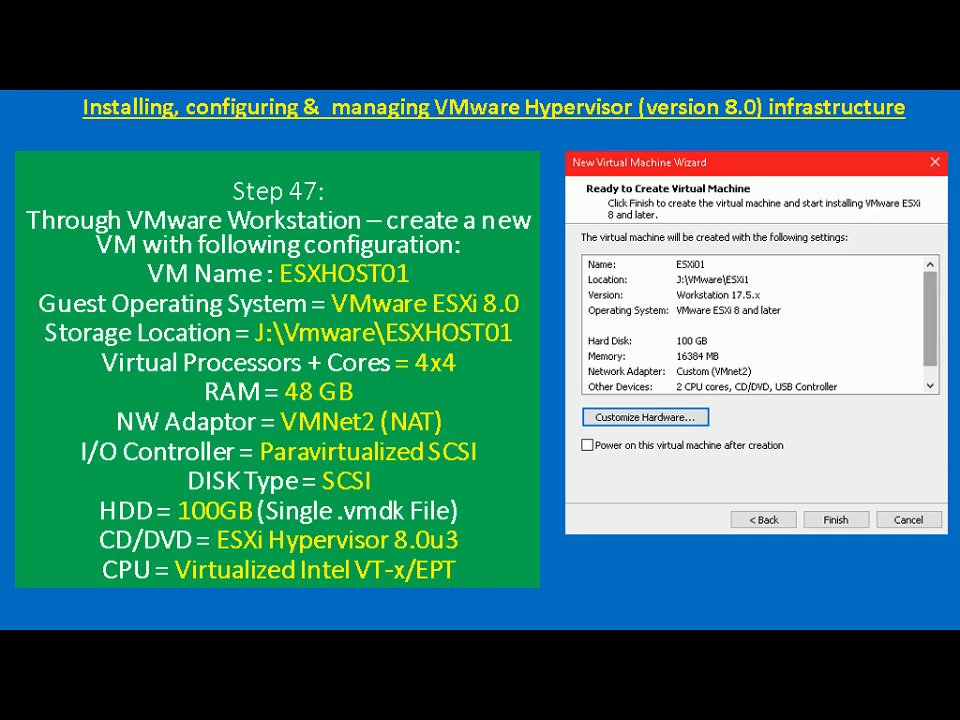
key(Right)
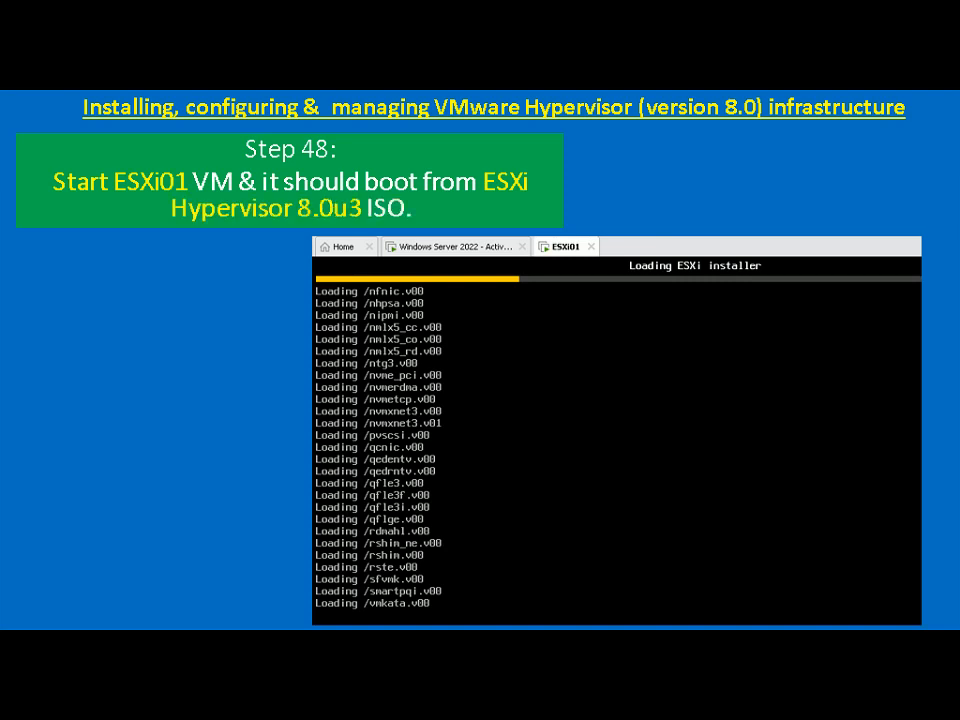
key(alt+Tab)
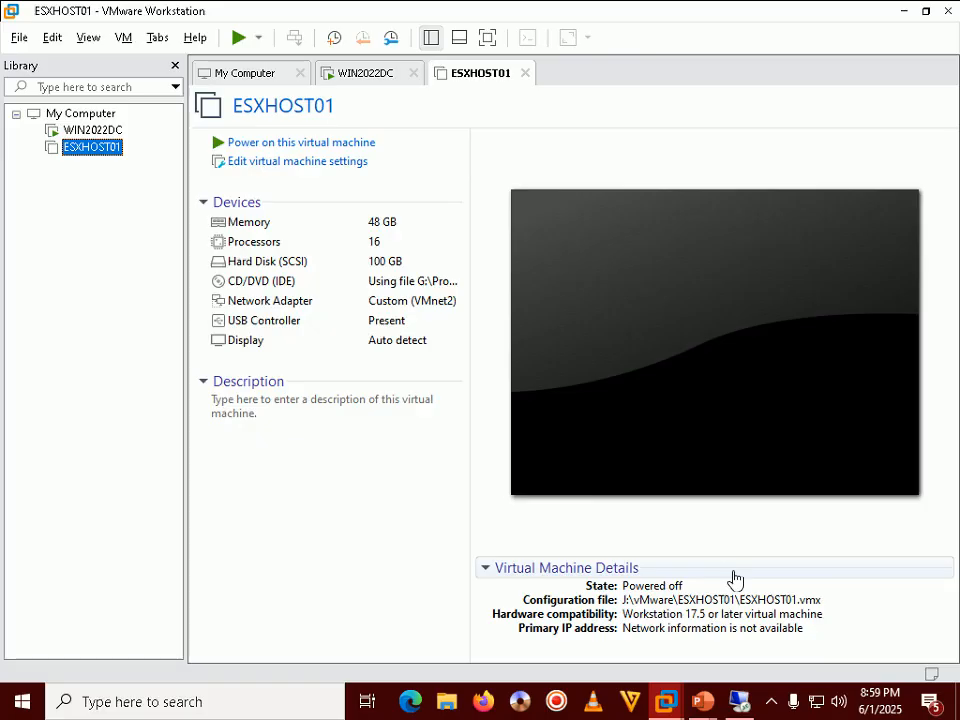
Step: Power on ESXHOST01 so it boots from the ESXi 8.0u3 installer ISO
click(306, 145)
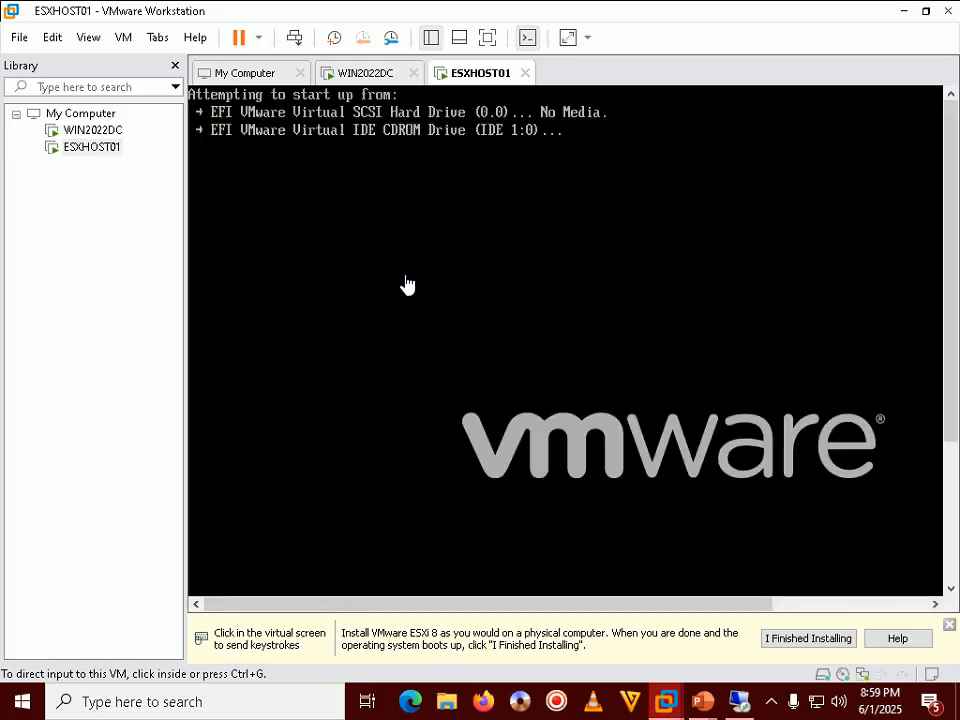
click(407, 285)
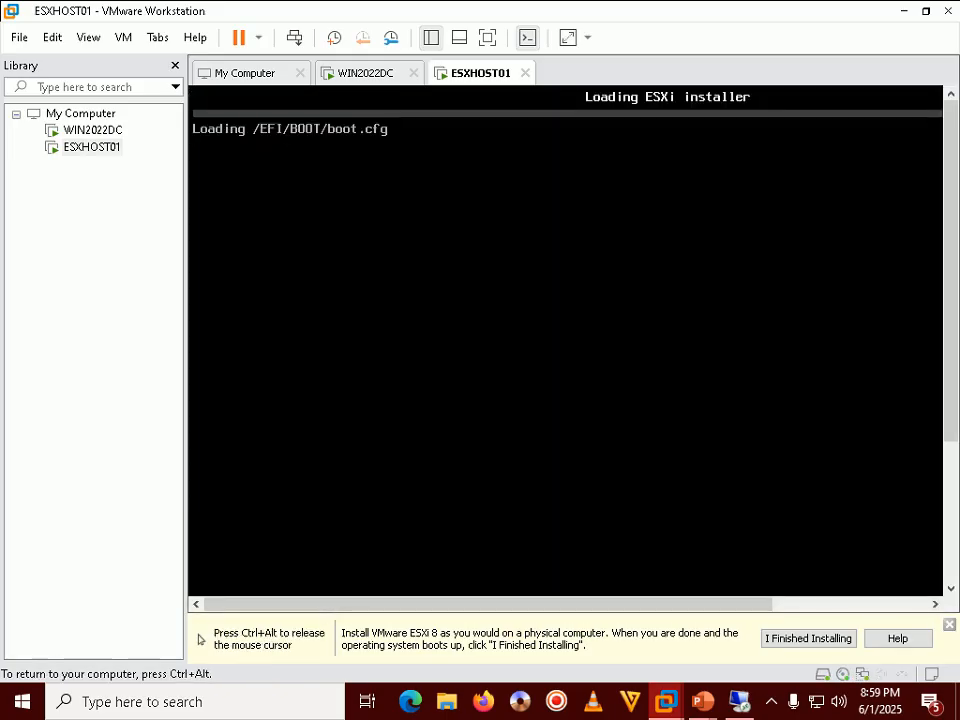
key(ctrl+alt)
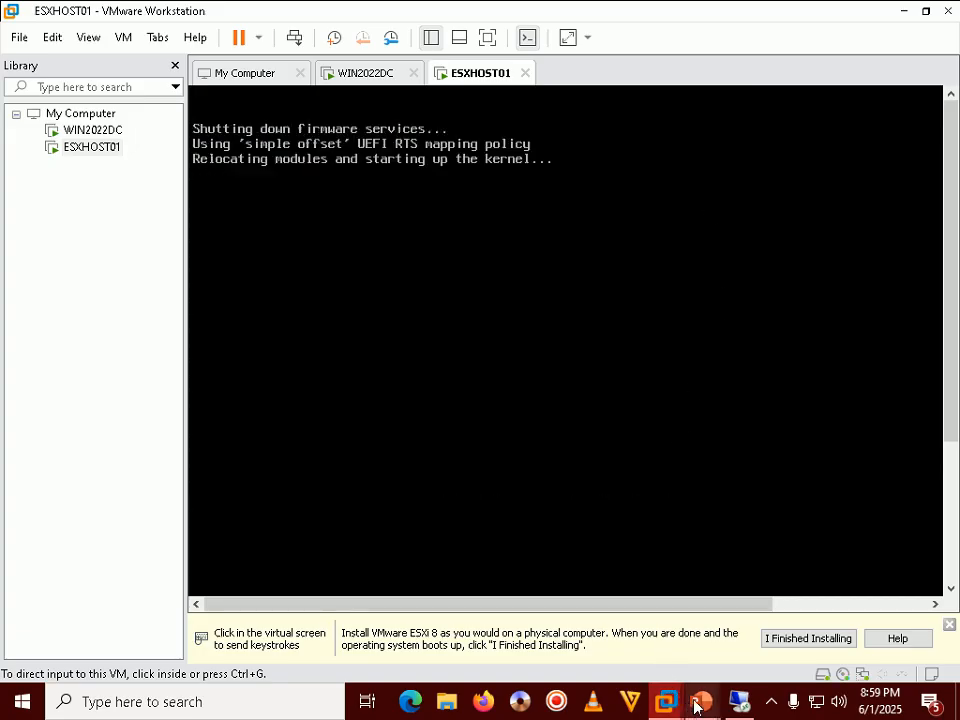
Step: Advance the slide show to the step on monitoring the ESXi installer start-up
mouse_move(697, 706)
click(793, 589)
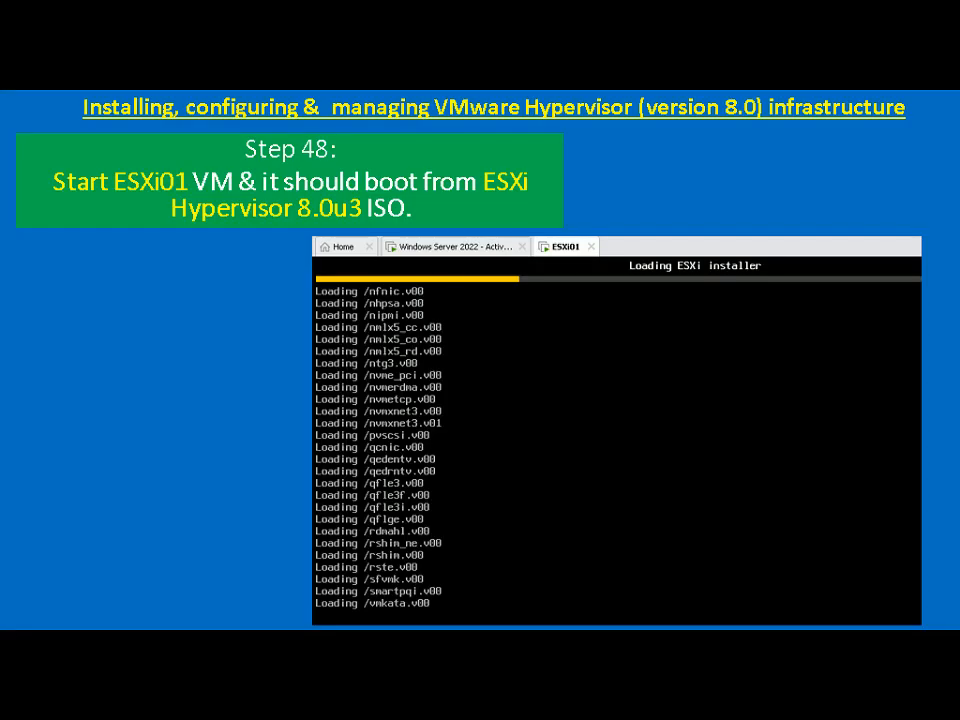
key(Right)
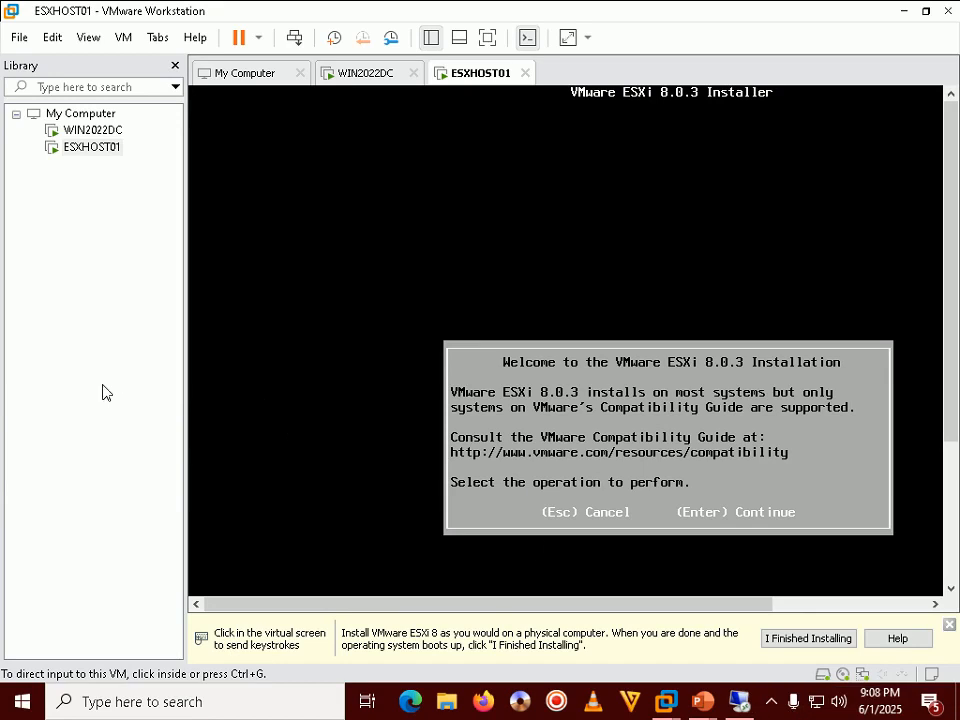
Step: Bring the slide show back and advance it to Step 49 on the ESXi welcome screen
click(104, 392)
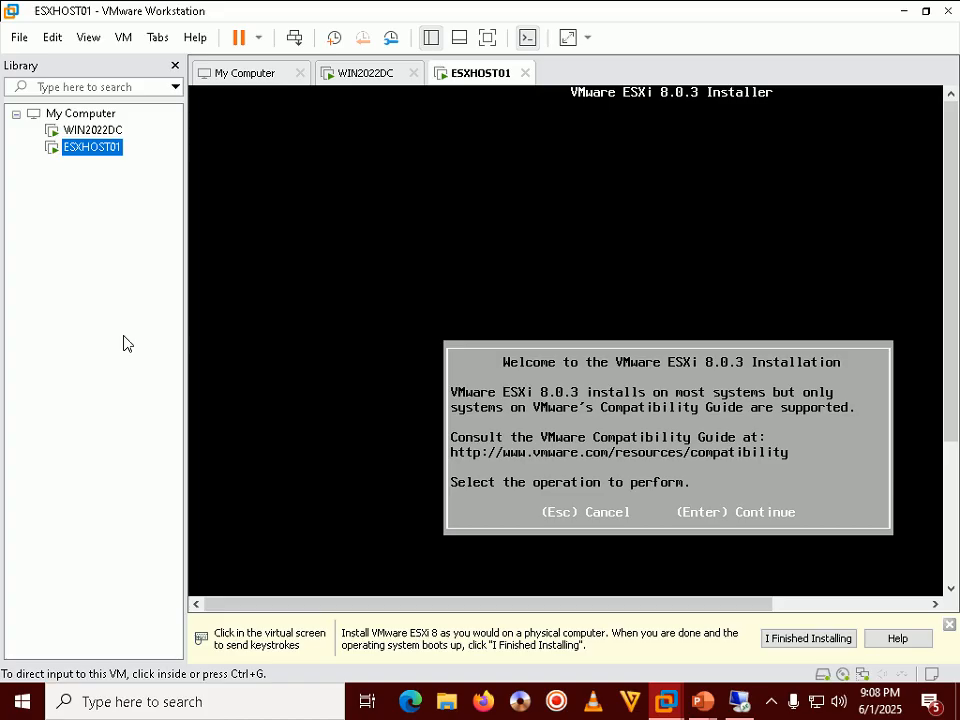
click(771, 706)
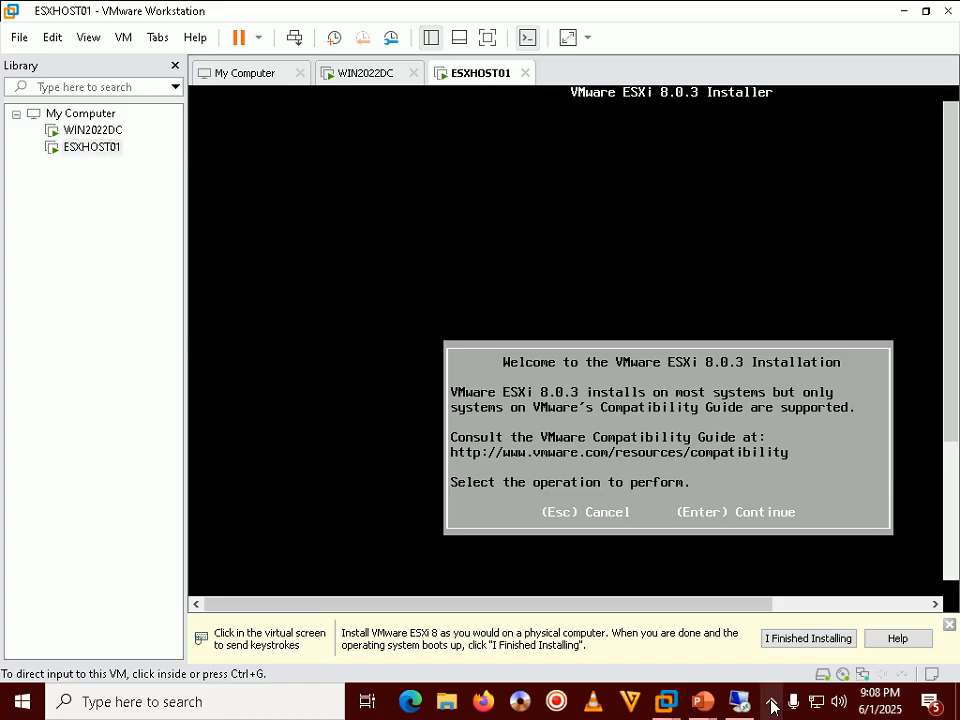
click(703, 701)
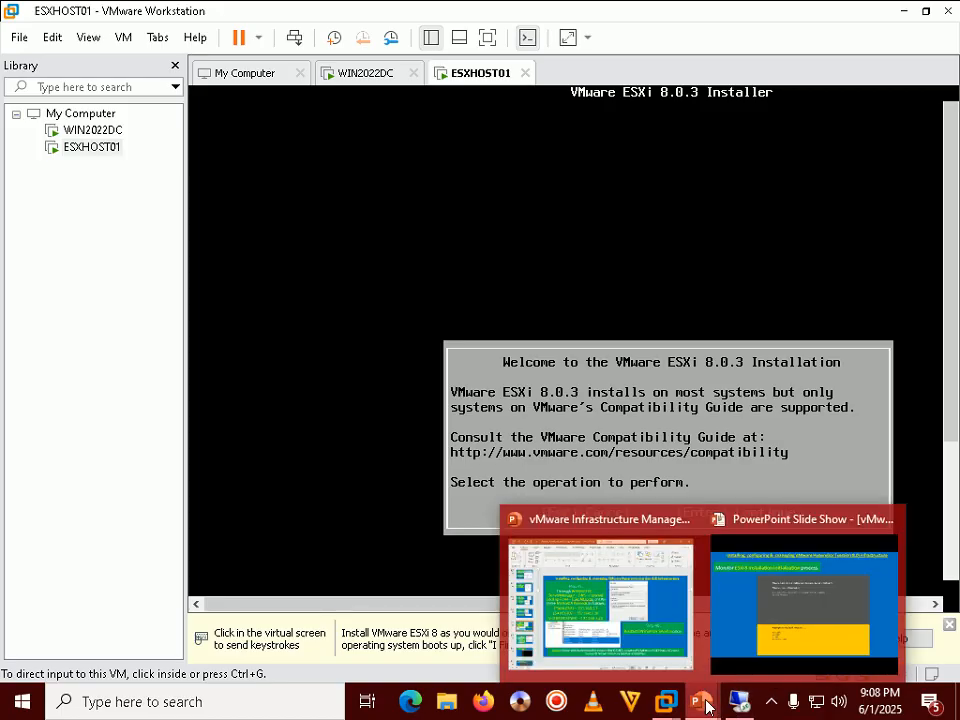
click(779, 599)
key(Right)
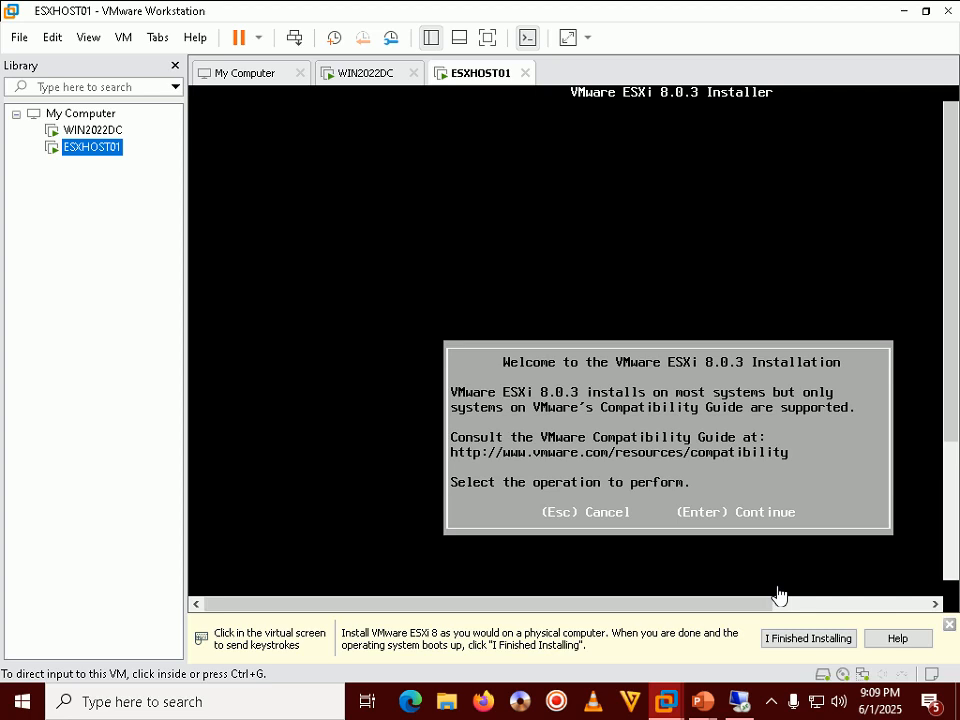
Step: Continue past the ESXi 8.0.3 installer welcome screen with Enter
click(578, 270)
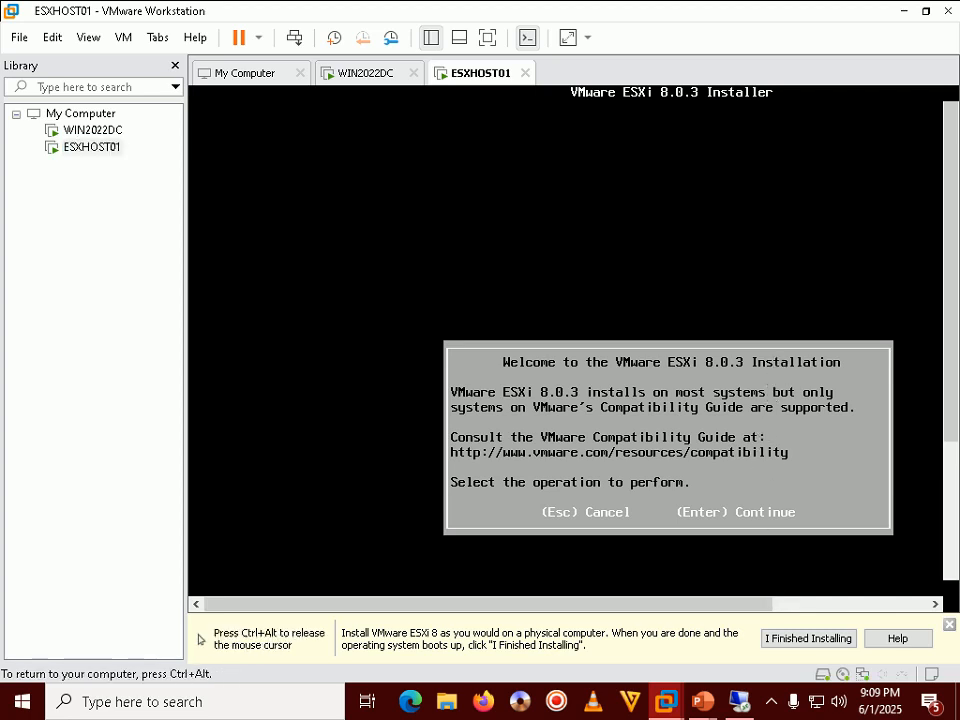
key(Return)
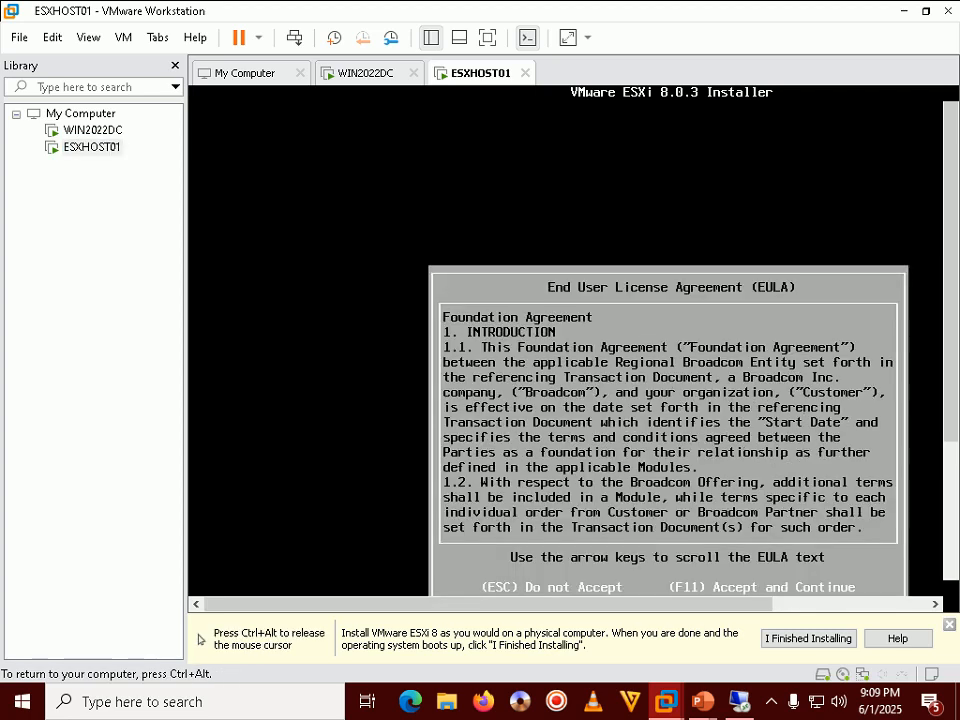
key(ctrl+alt)
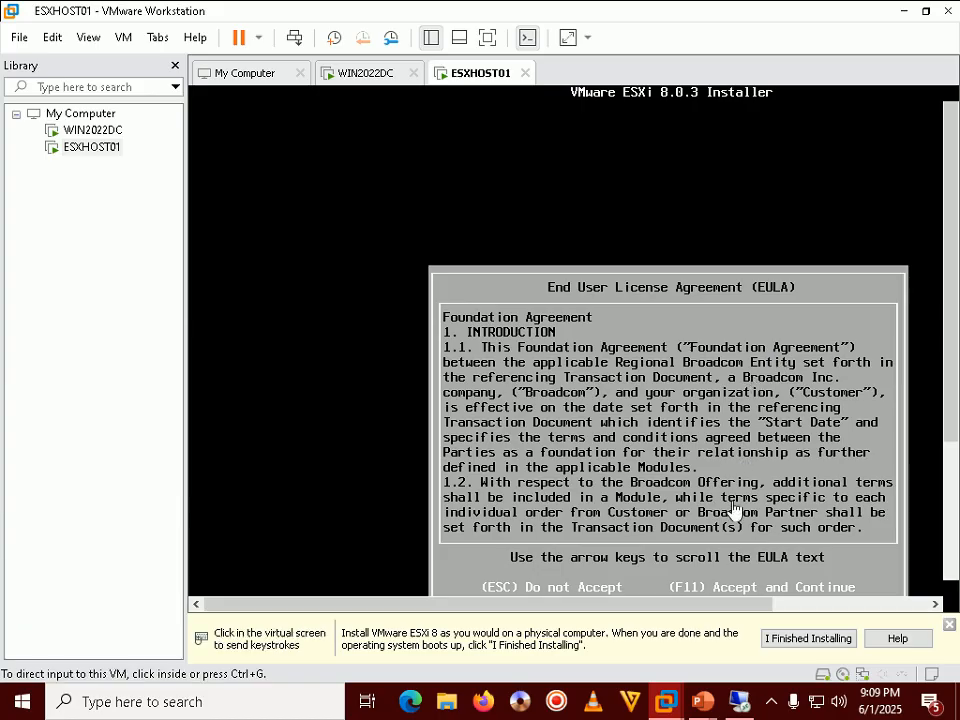
mouse_move(703, 701)
click(803, 600)
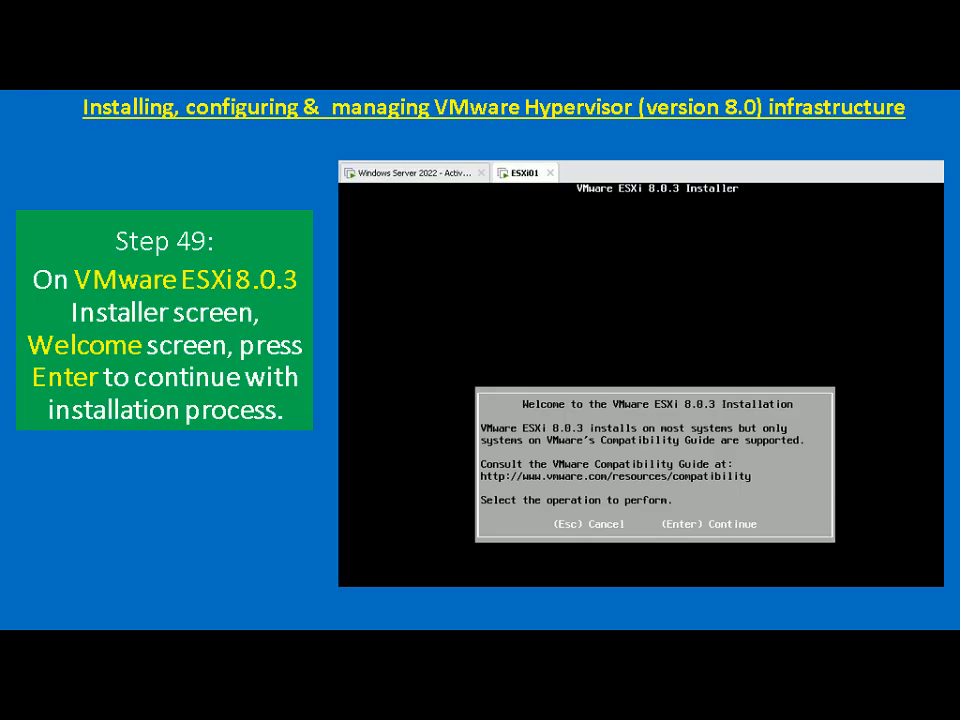
Step: Advance to the Step 50 licence slide and accept the ESXi EULA with F11
key(Right)
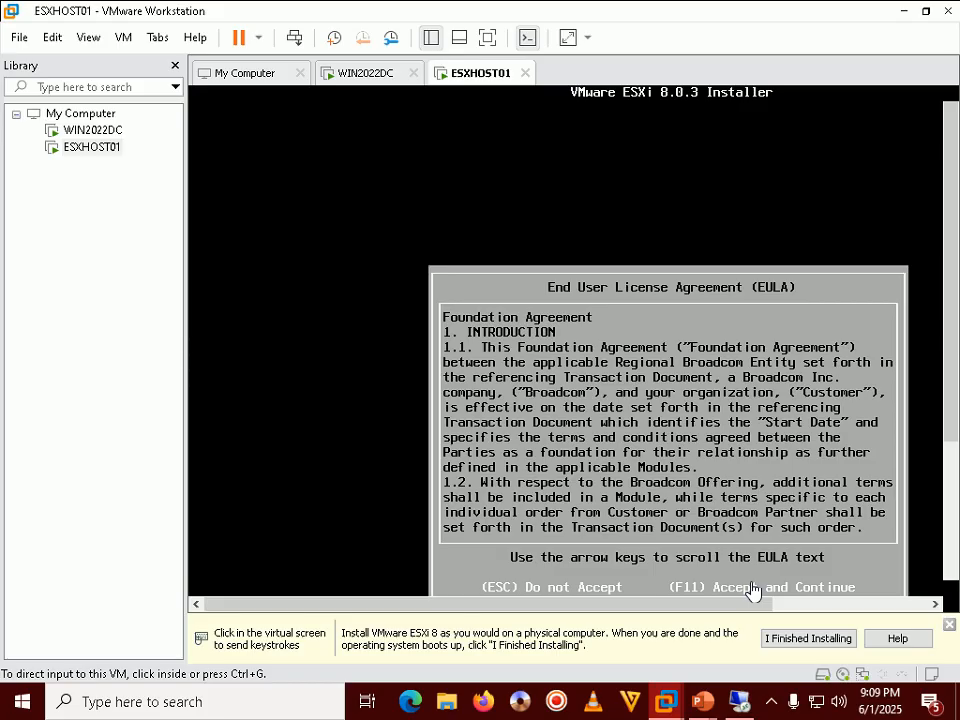
click(634, 276)
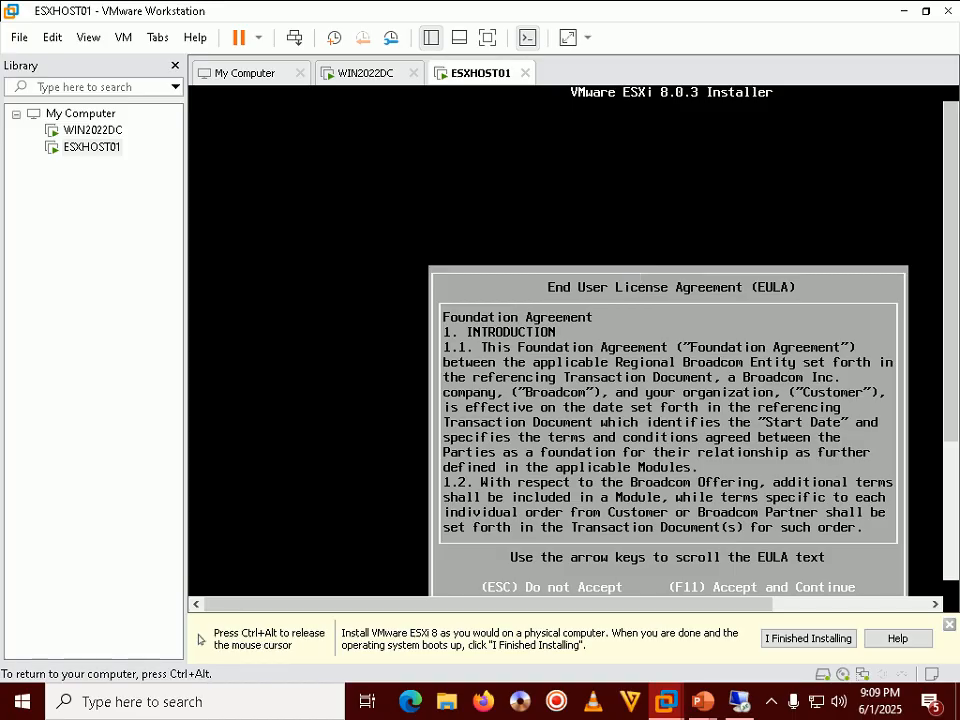
key(ctrl+alt)
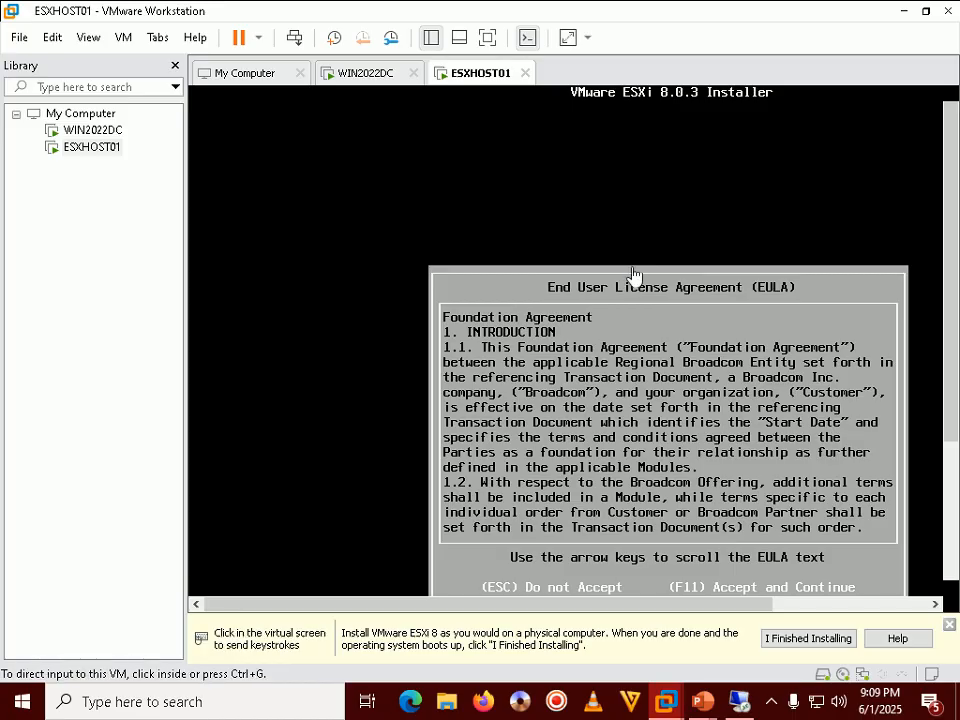
drag(953, 227, 953, 298)
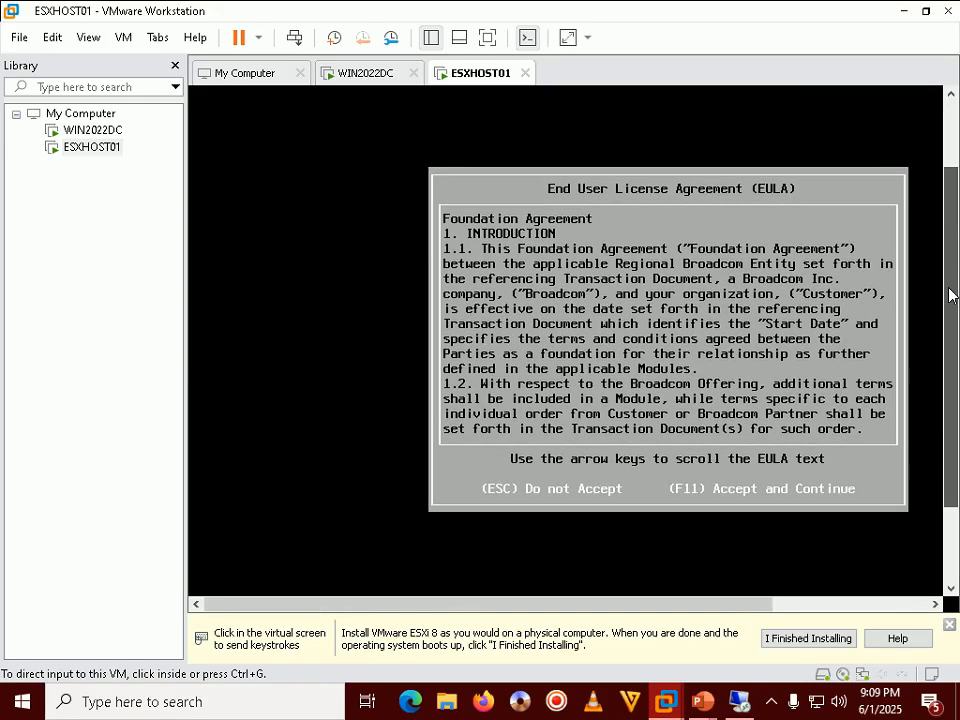
click(523, 435)
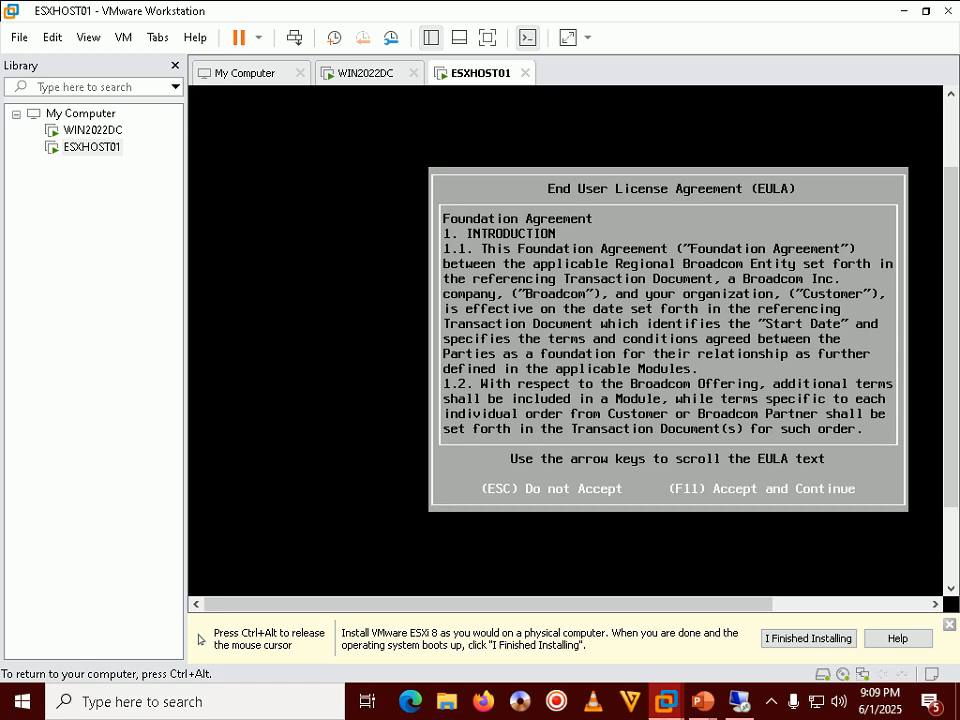
key(F11)
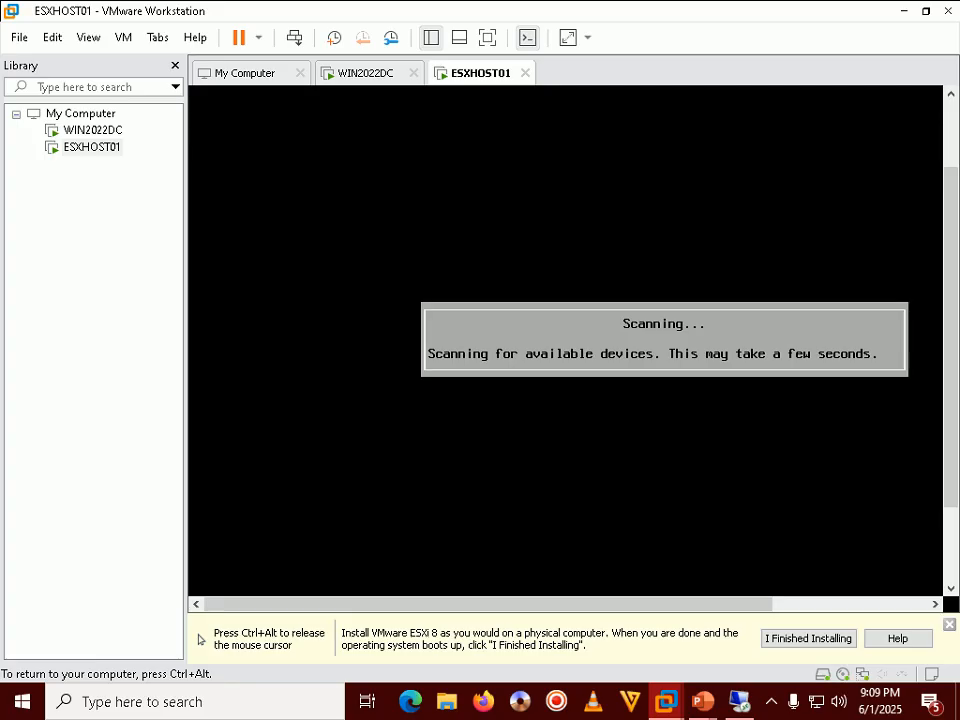
Step: Advance to the disk selection slide and choose the 100 GB local virtual disk as install target
key(ctrl+alt)
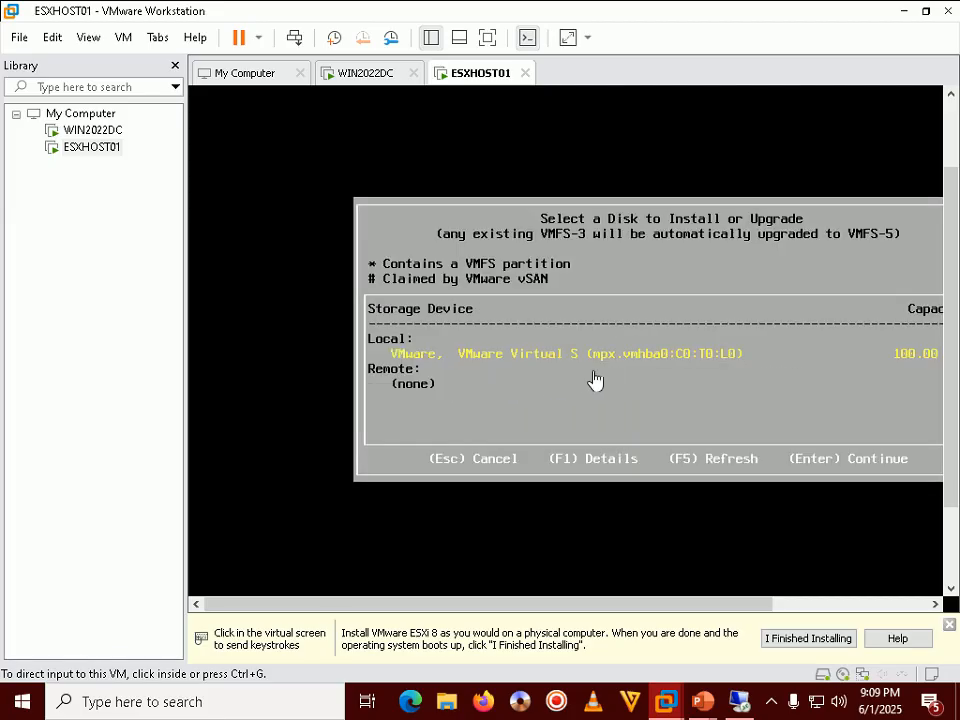
mouse_move(706, 711)
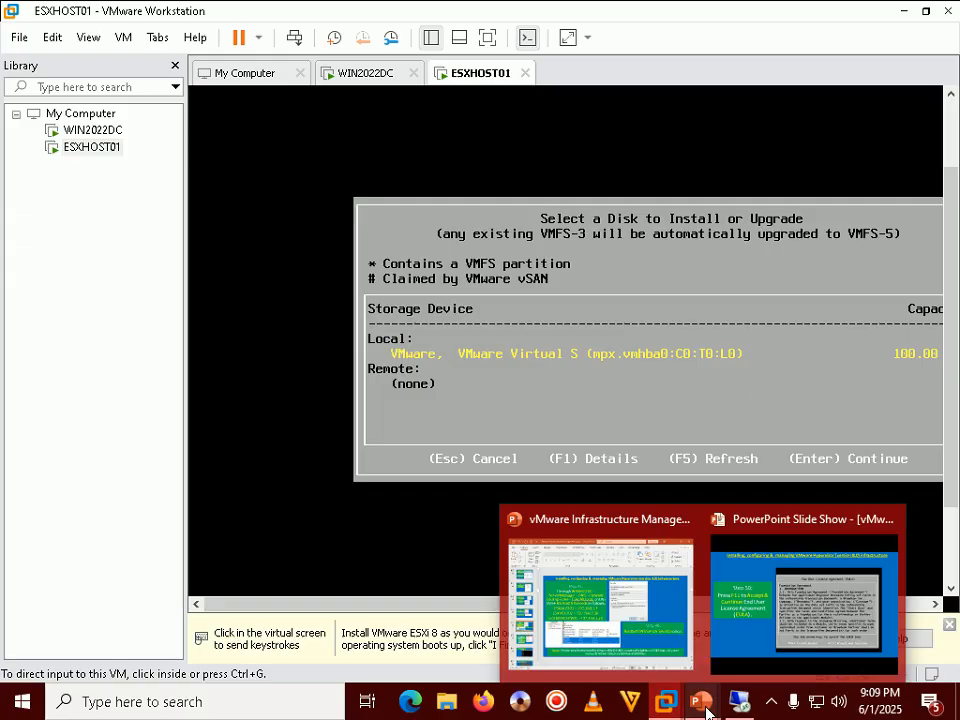
click(803, 600)
key(Right)
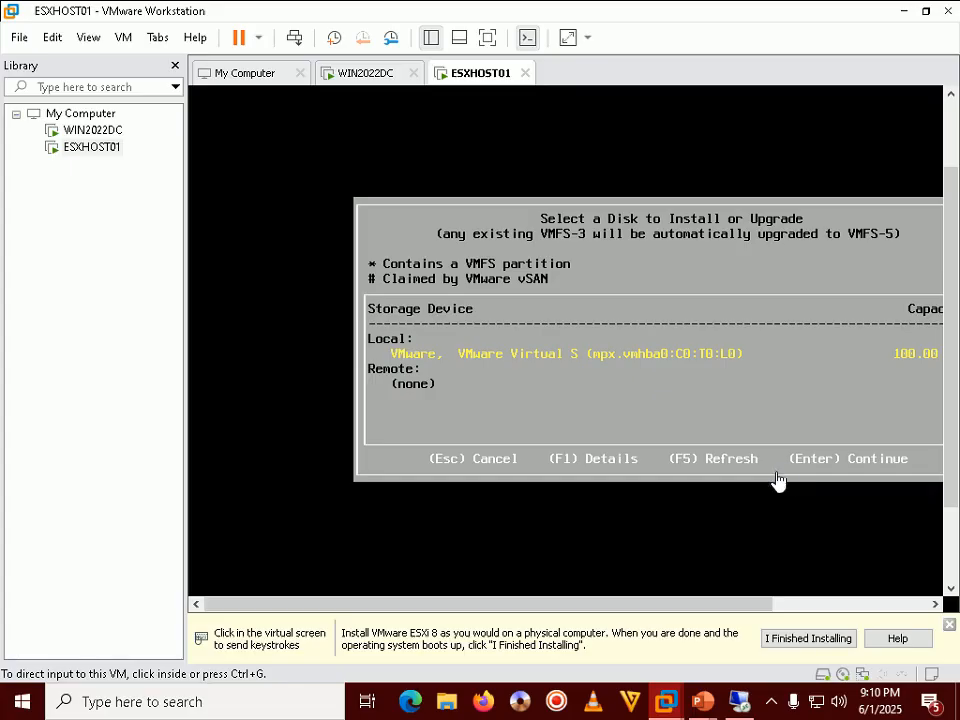
click(776, 482)
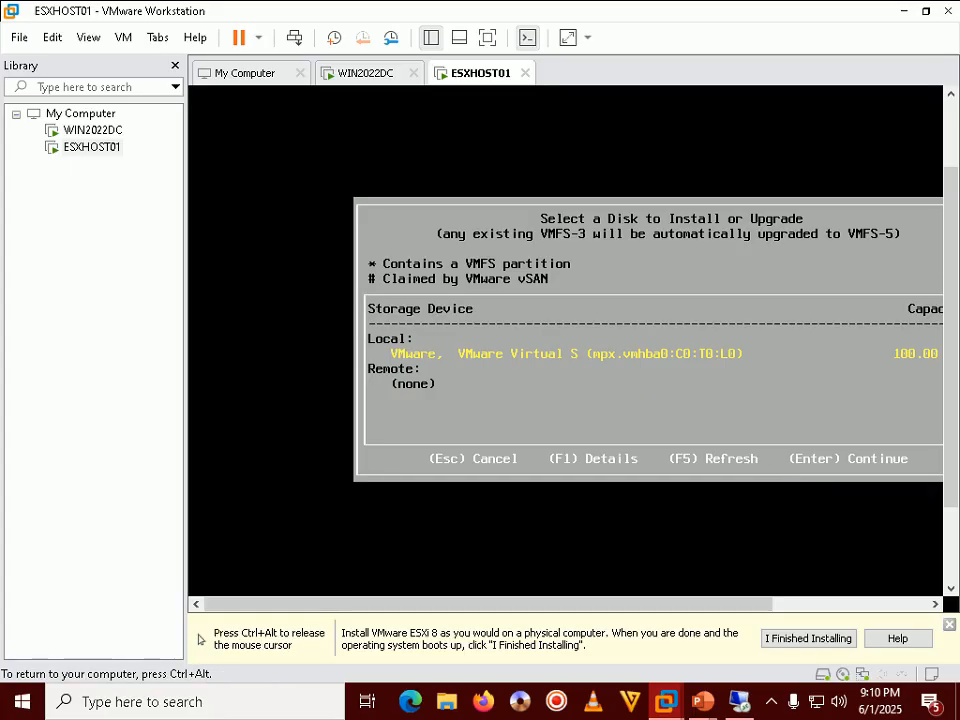
key(Return)
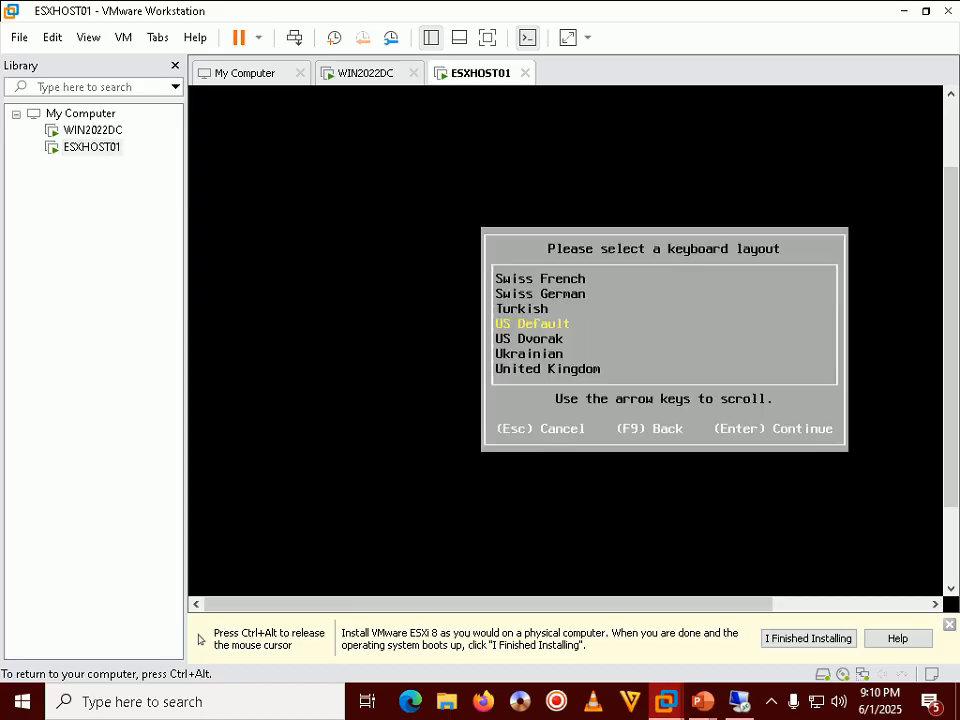
Step: Advance to the Step 52 slide and keep US Default as the ESXi keyboard layout
key(ctrl+alt)
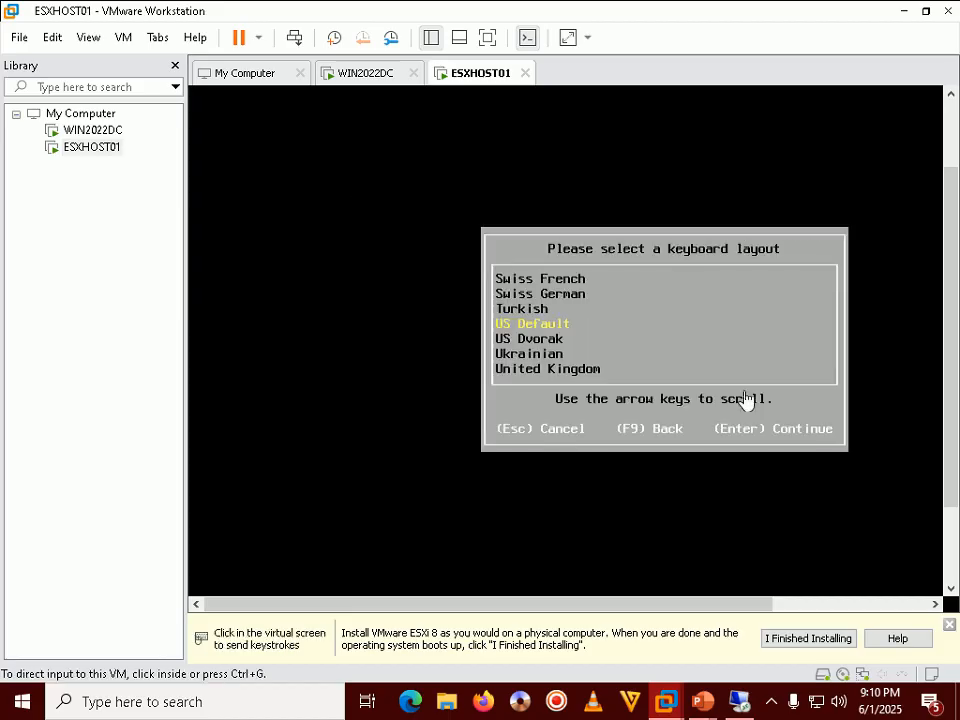
mouse_move(700, 705)
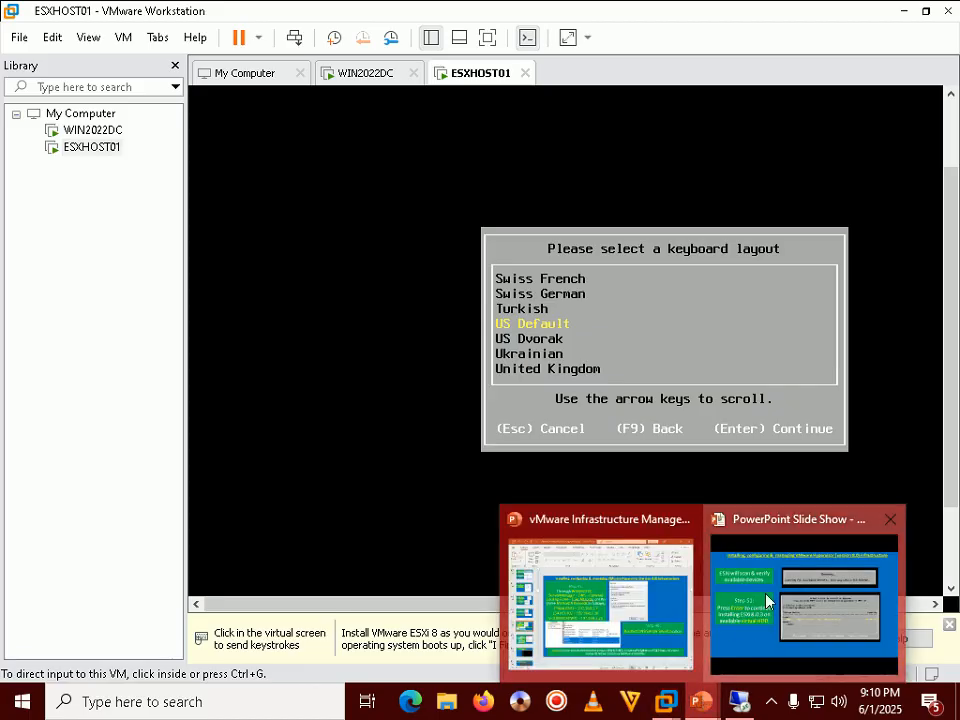
click(804, 600)
key(Right)
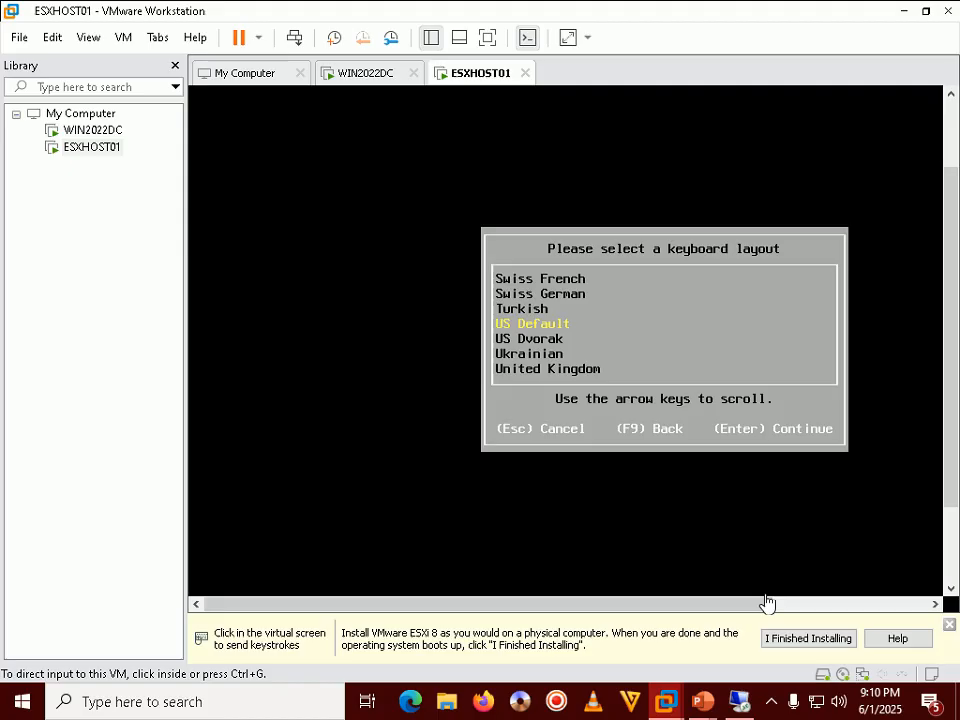
click(419, 436)
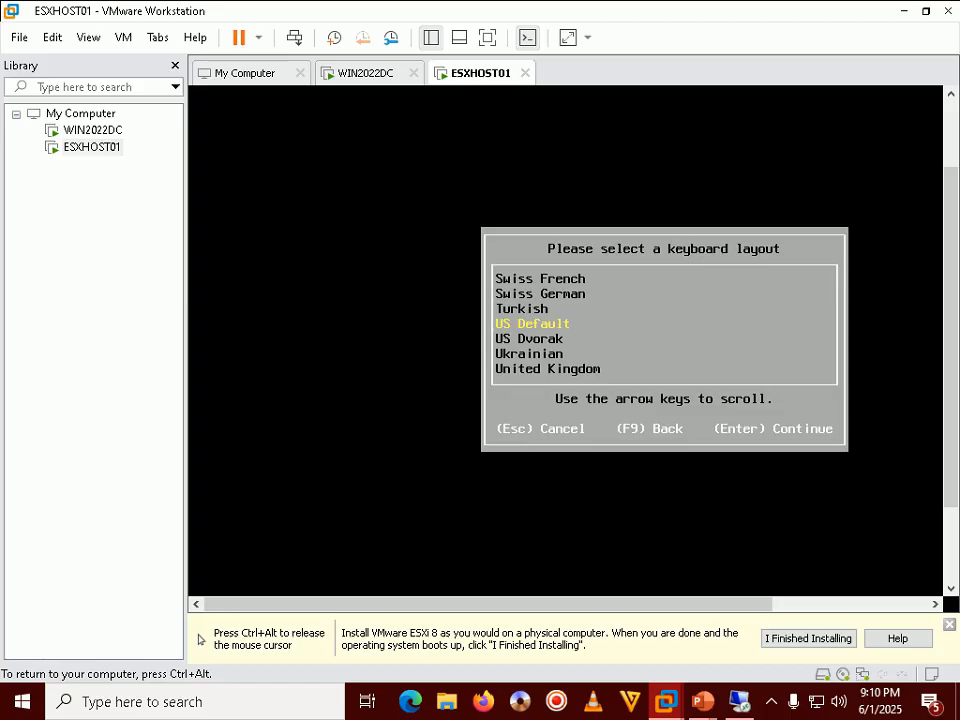
key(Return)
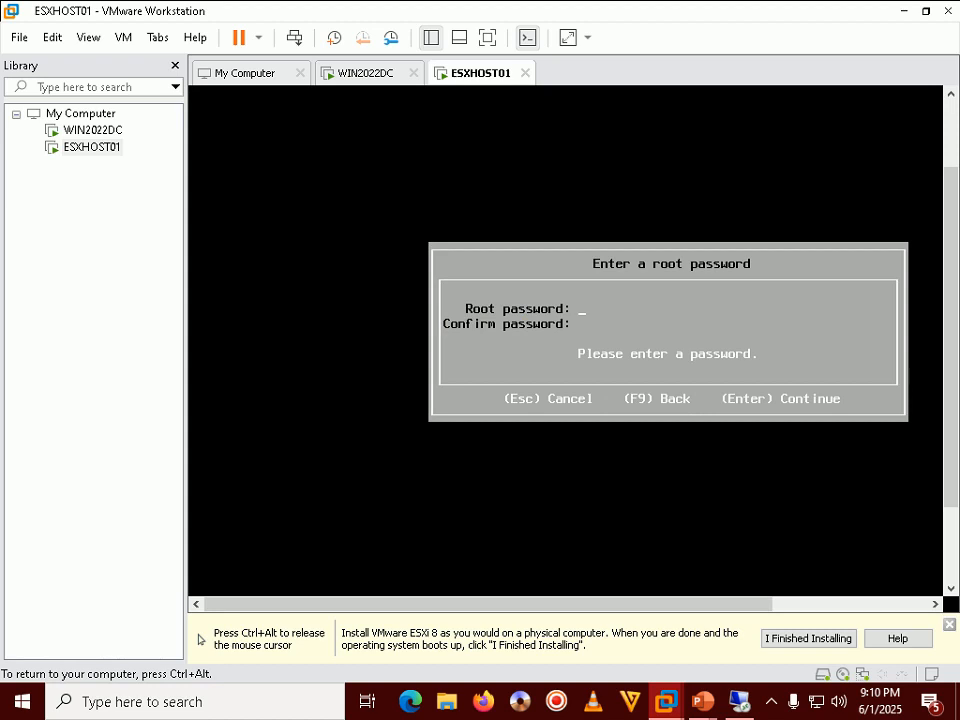
Step: Bring the tutorial slide show forward to the root password slide
key(ctrl+alt)
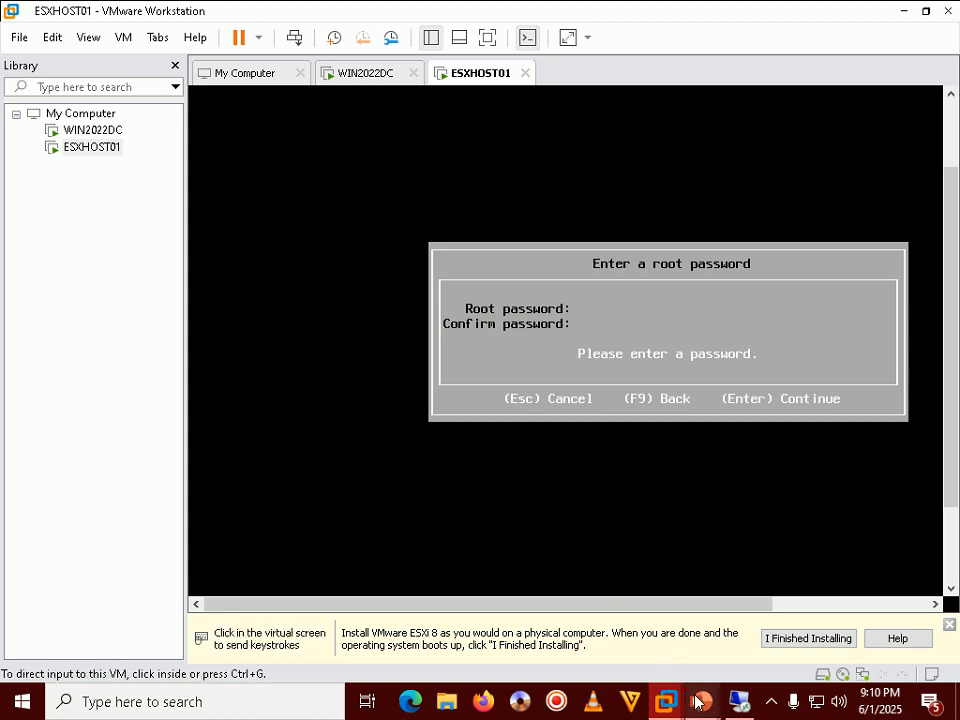
mouse_move(702, 700)
click(745, 642)
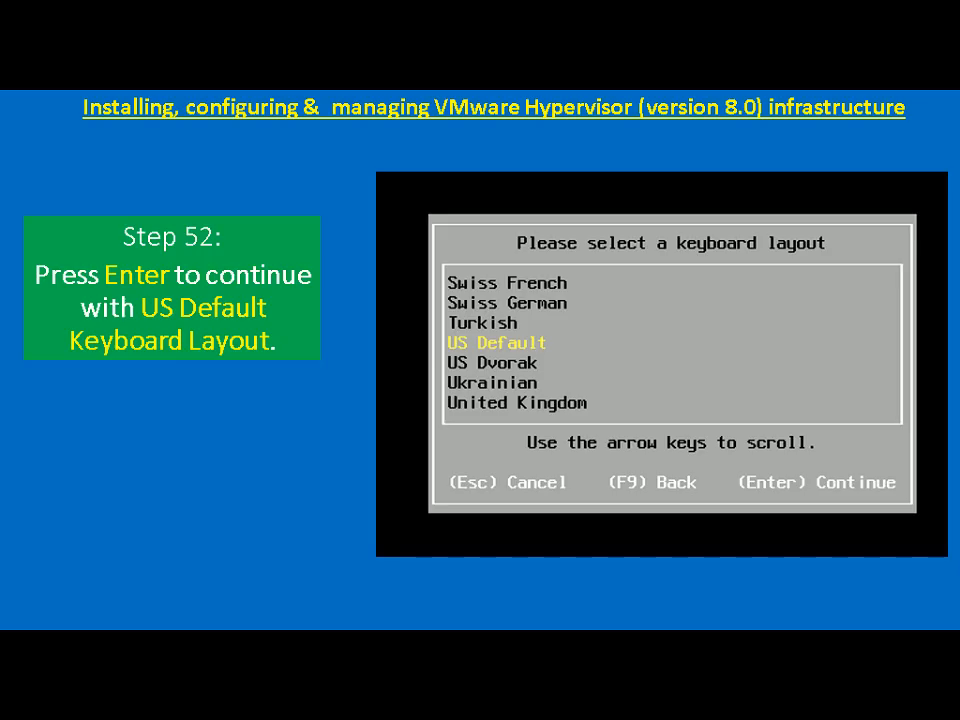
key(Right)
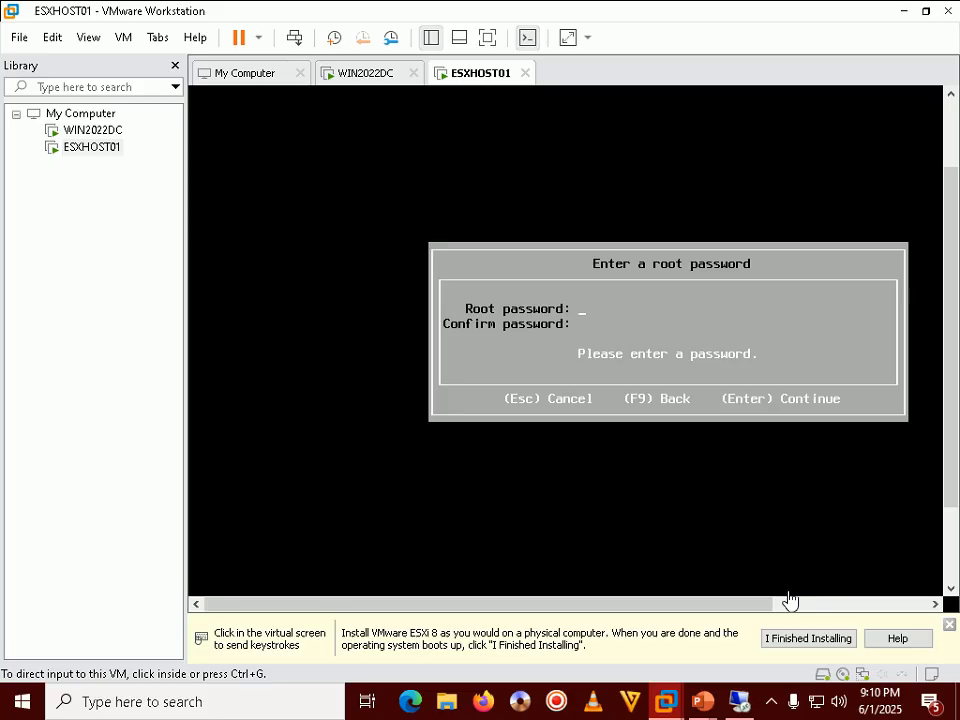
Step: Enter the root password in both fields until they match, then accept it
click(771, 701)
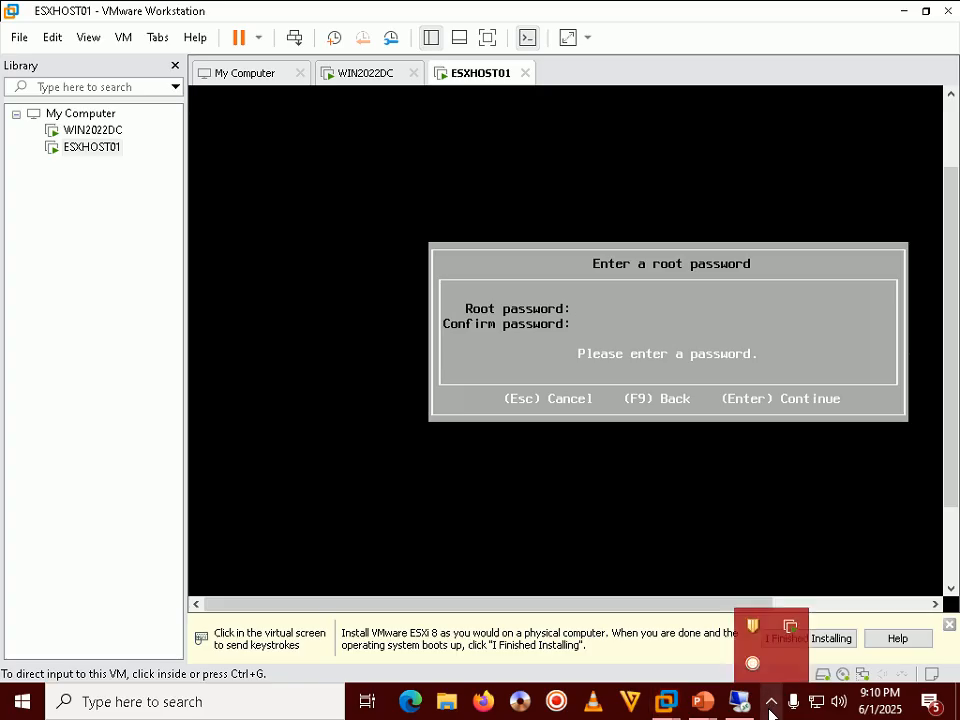
click(557, 360)
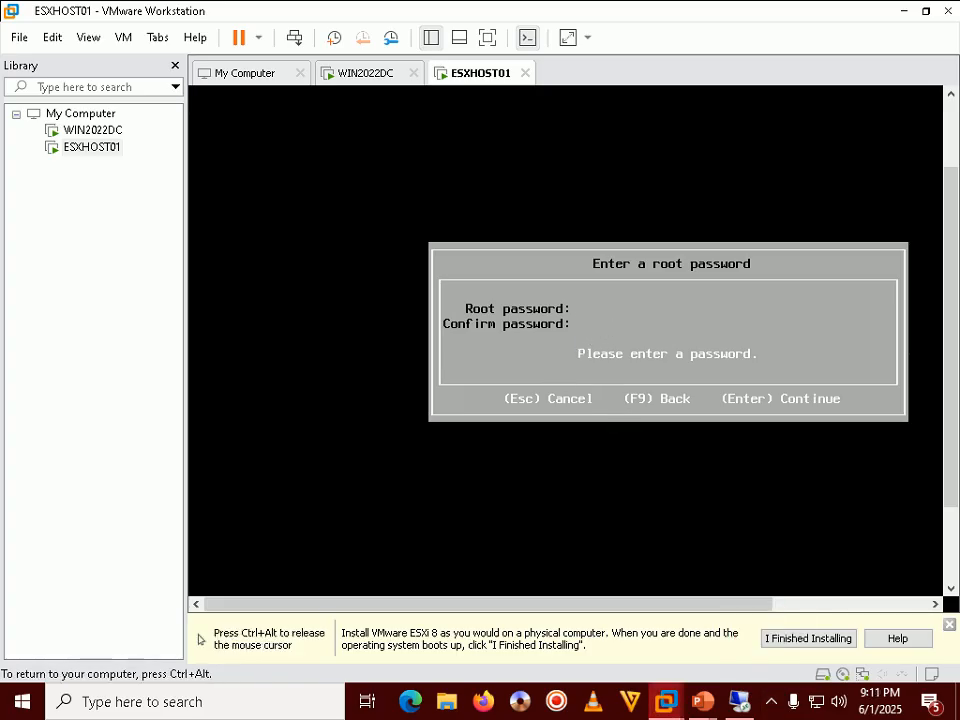
text(***)
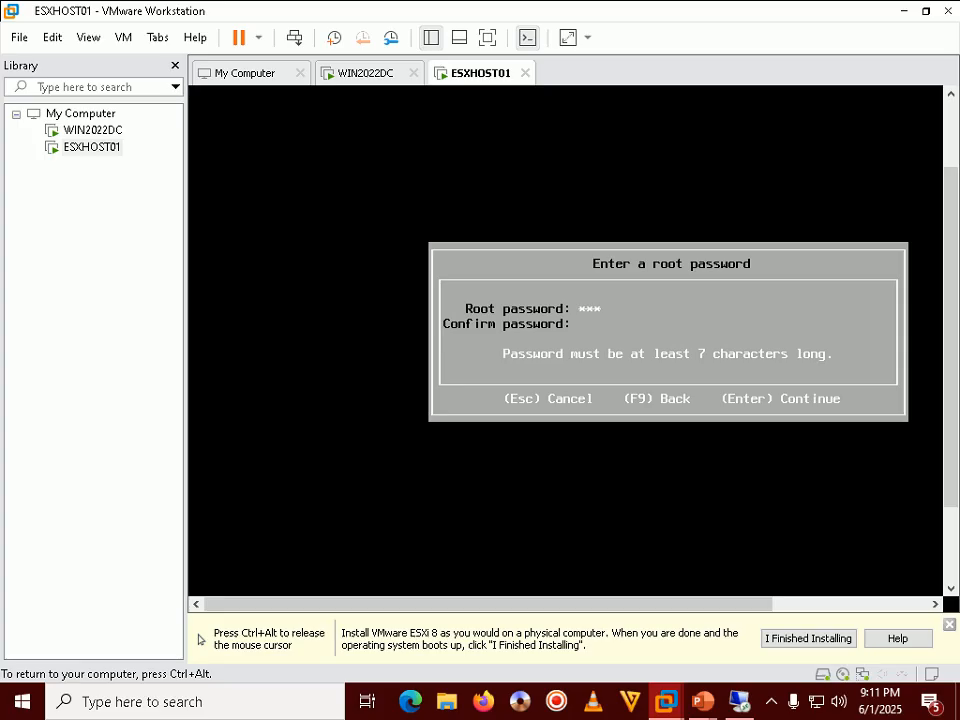
text(****)
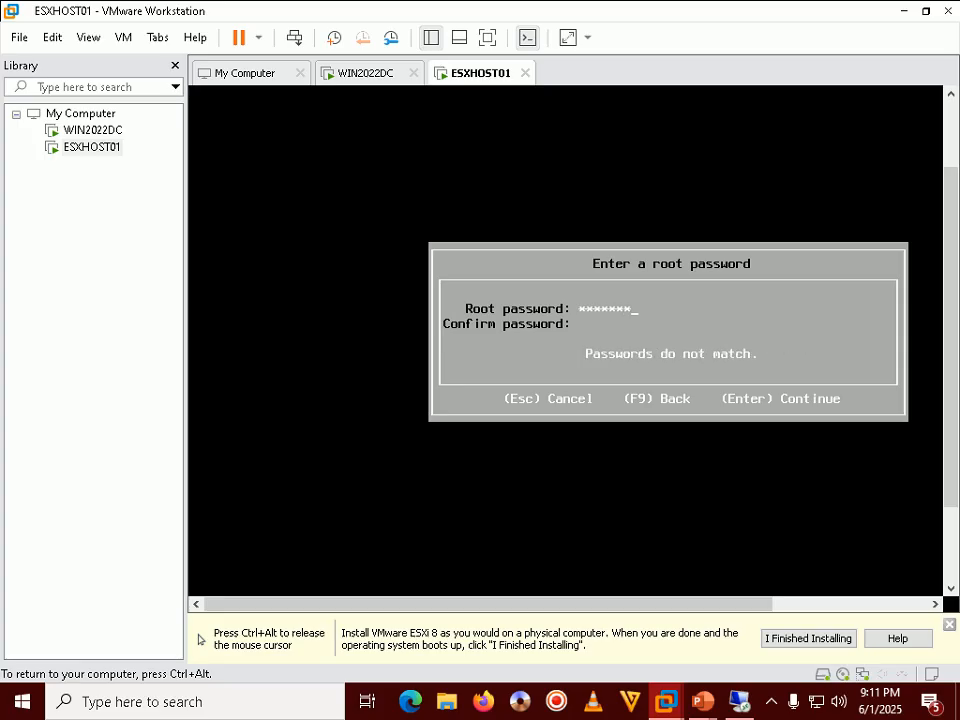
text(*********)
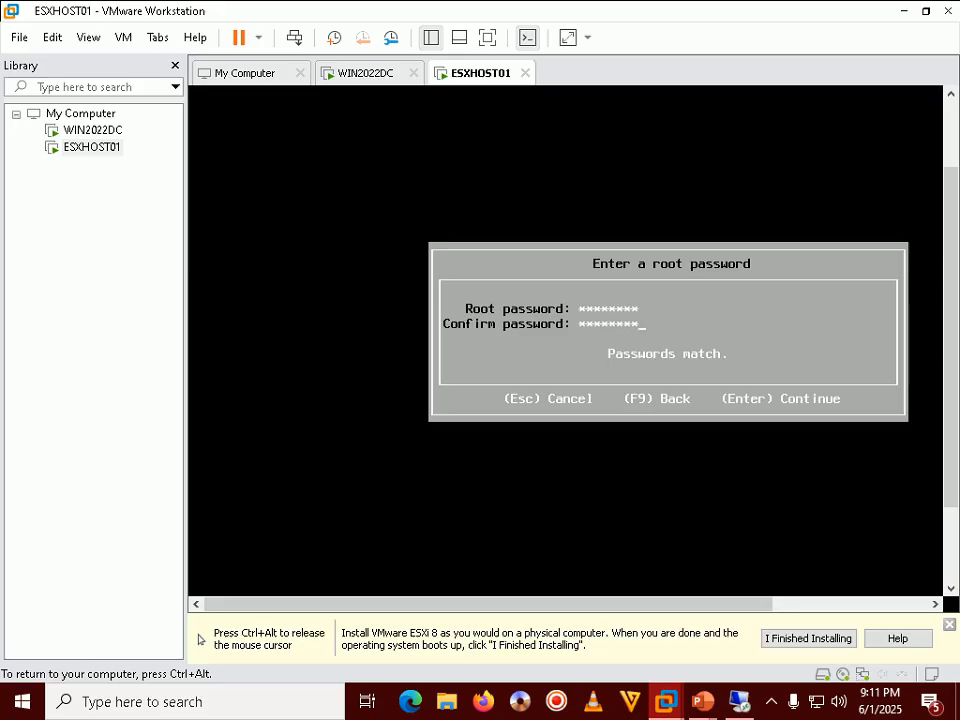
key(Return)
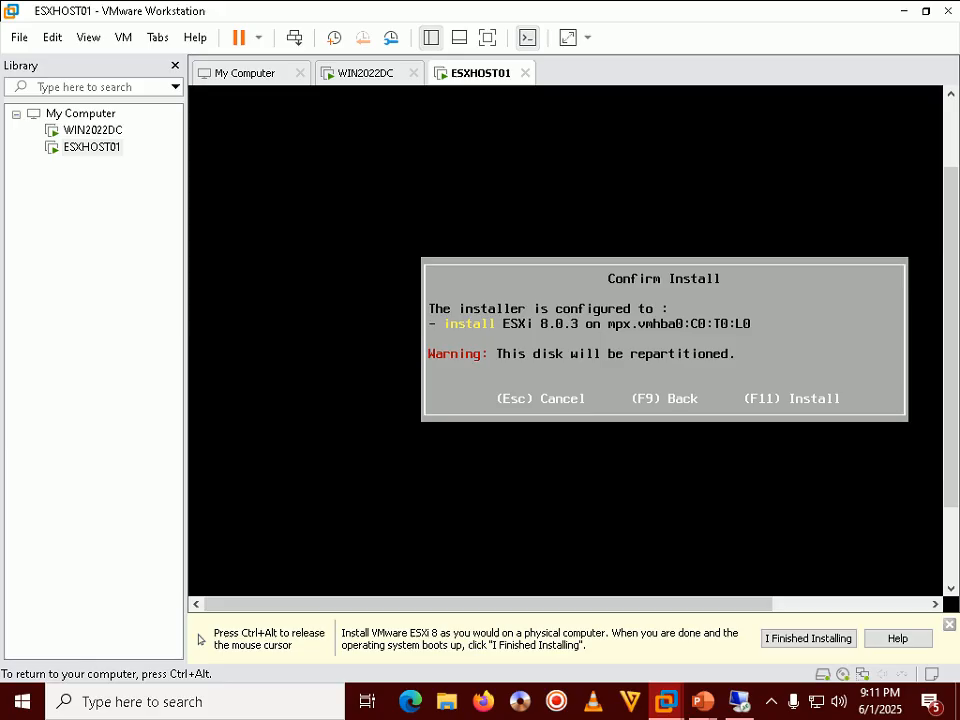
Step: Window the WIN2022DC remote session and advance the slide show to the Confirm Install slide
key(ctrl+alt)
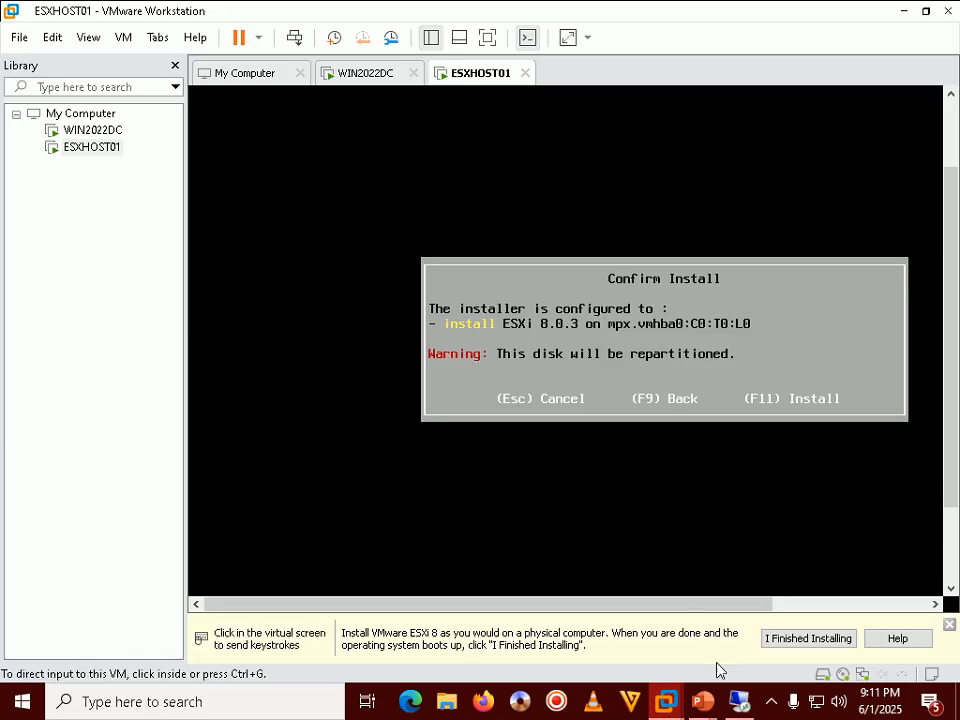
click(737, 700)
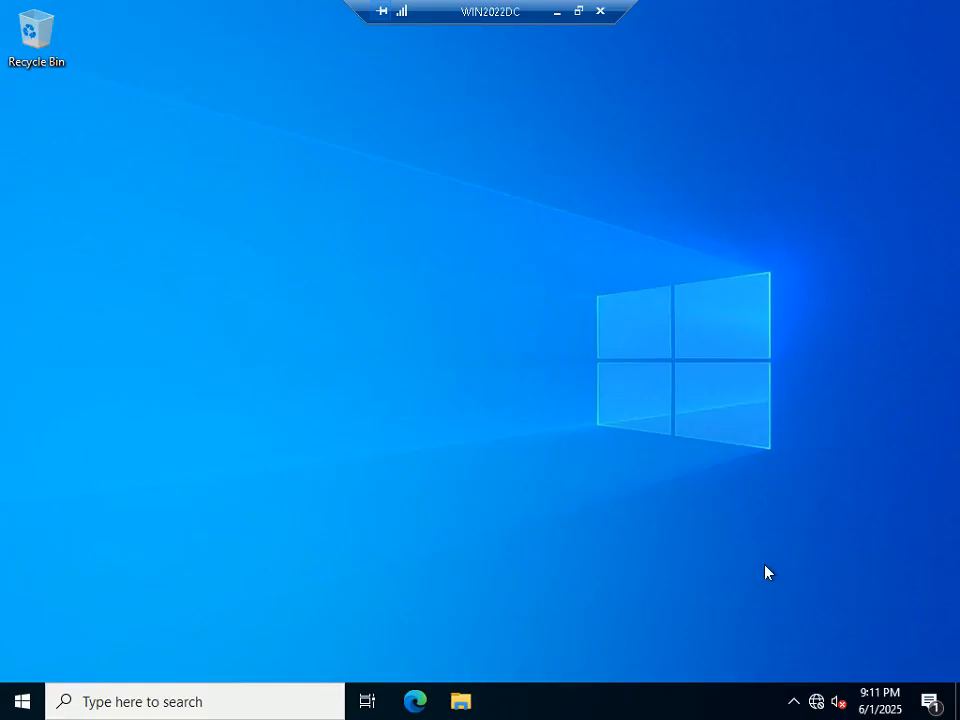
click(577, 12)
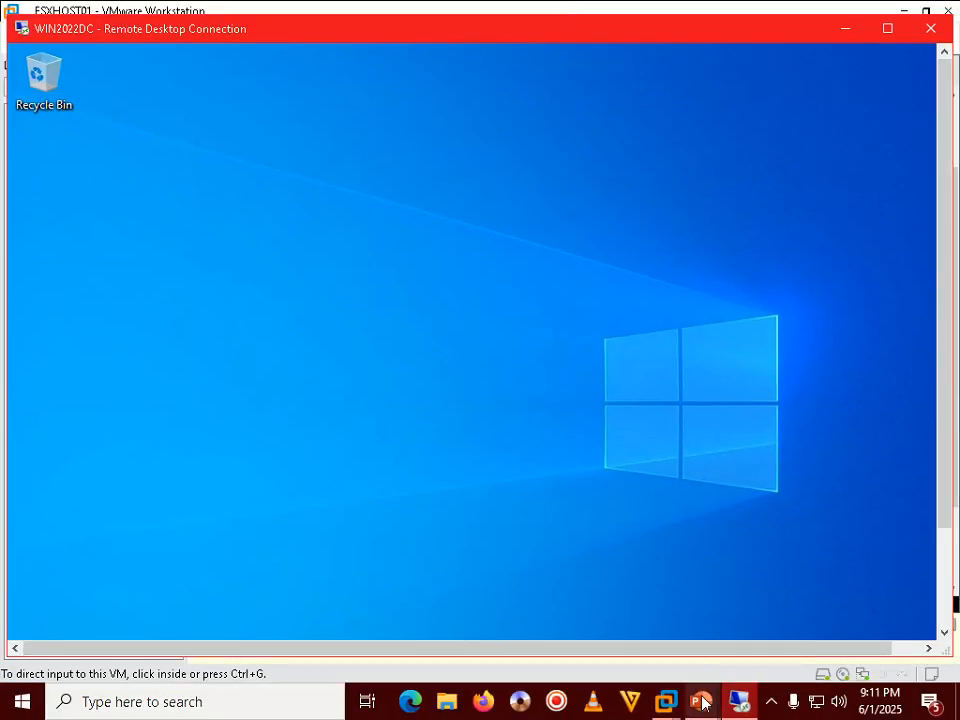
mouse_move(703, 701)
click(760, 590)
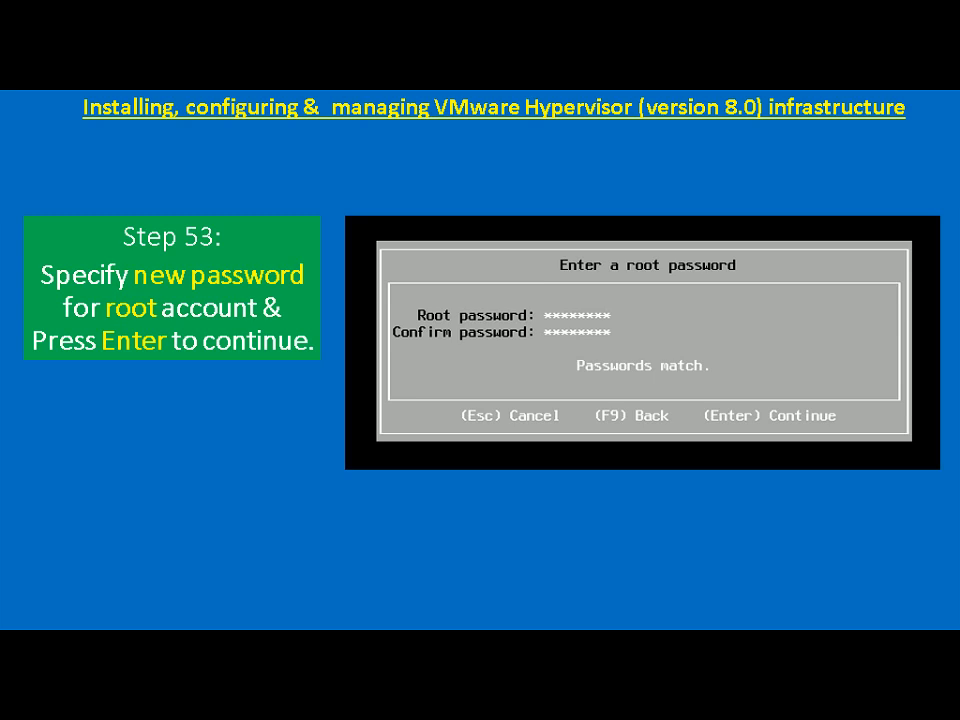
key(Right)
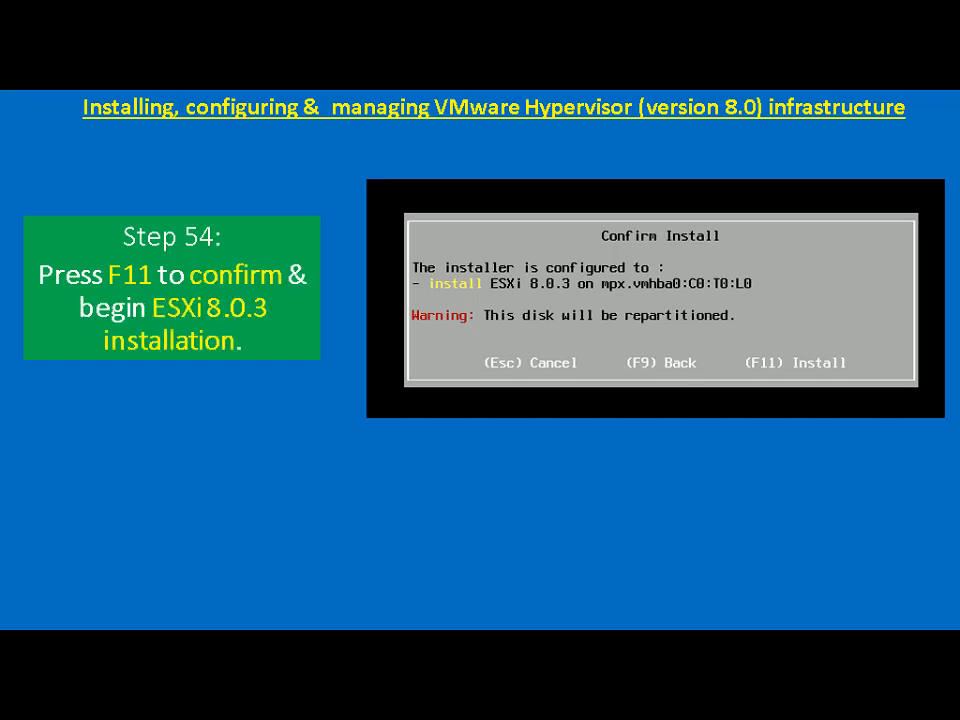
Step: Confirm installing ESXi 8.0.3 on mpx.vmhba0:C0:T0:L0 with F11
key(alt+Tab)
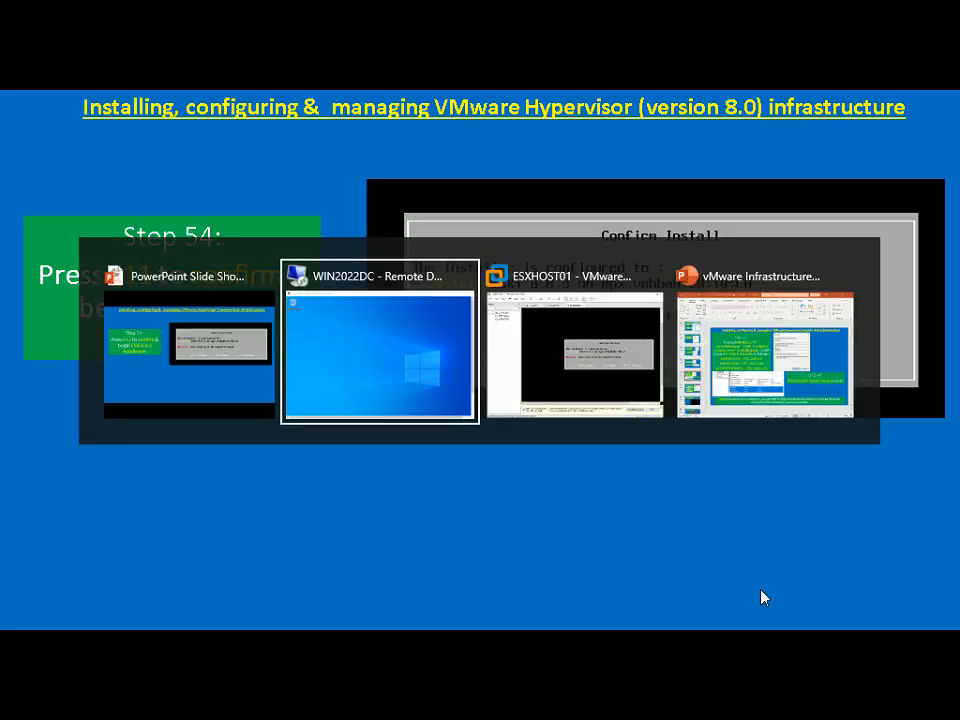
key(alt+Tab)
click(773, 540)
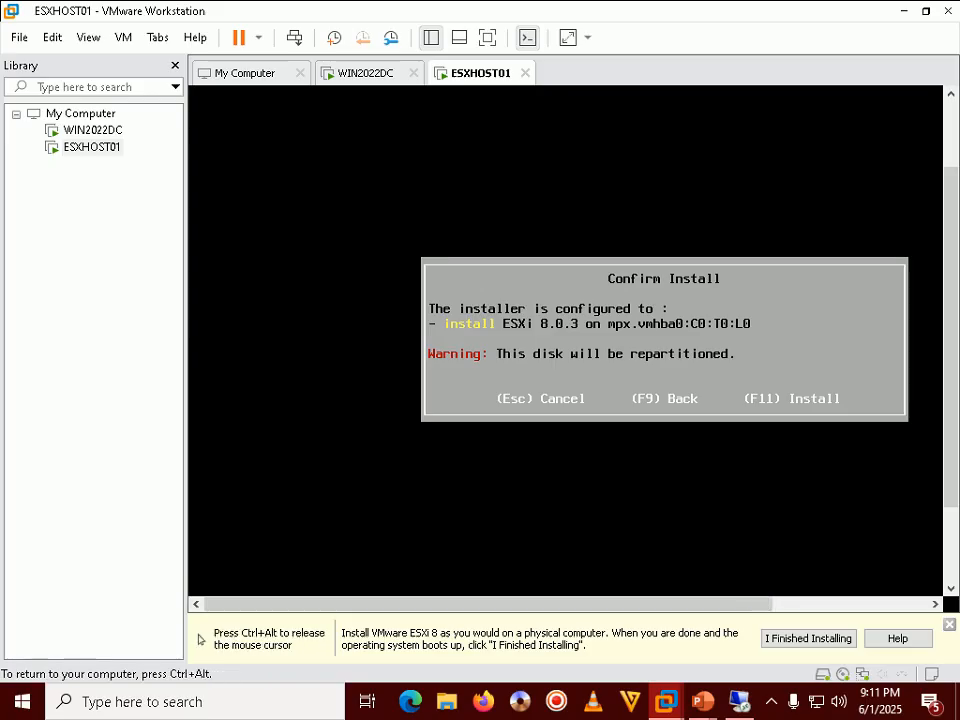
key(F11)
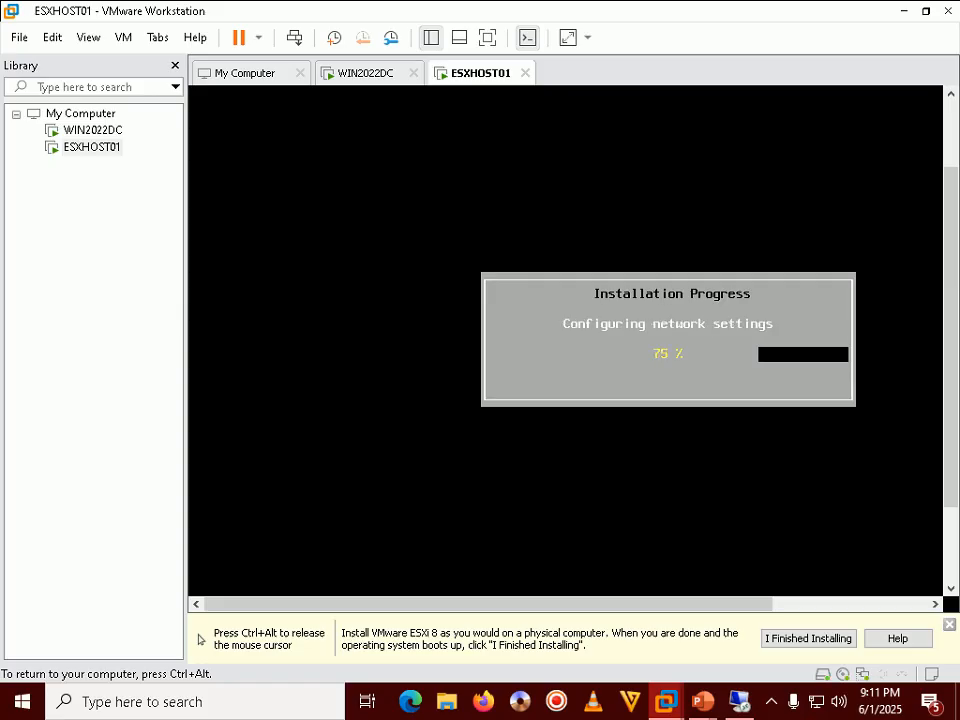
Step: Advance the slide show to the installation progress slide while ESXi installs
key(ctrl+alt)
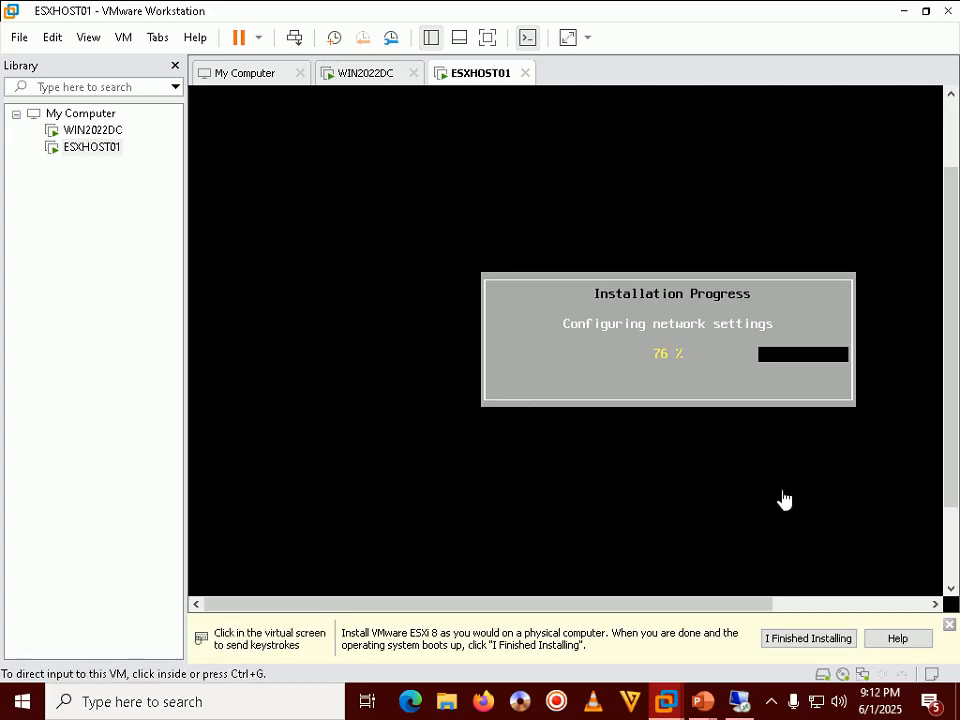
mouse_move(703, 701)
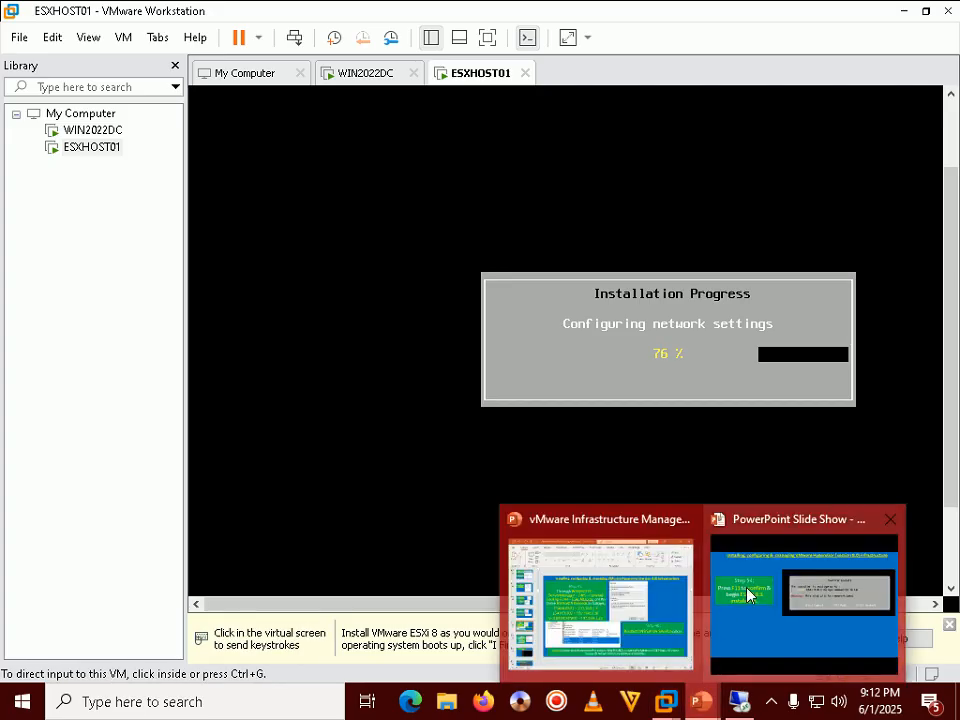
click(800, 590)
key(Right)
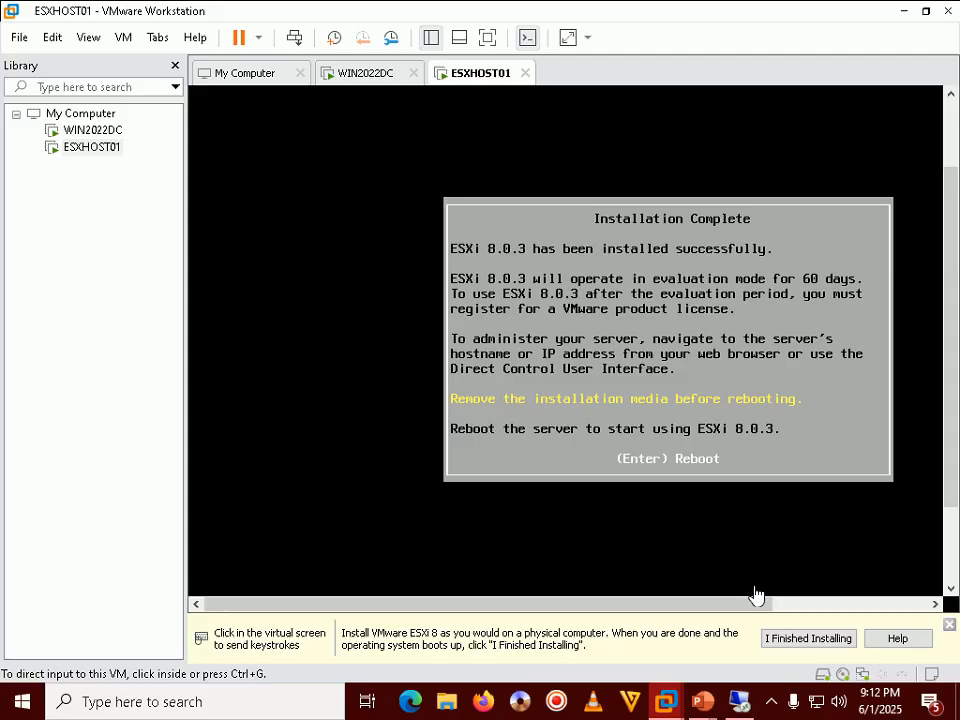
Step: Advance to the Installation Complete slide, then return to the finished ESXHOST01 console
mouse_move(704, 701)
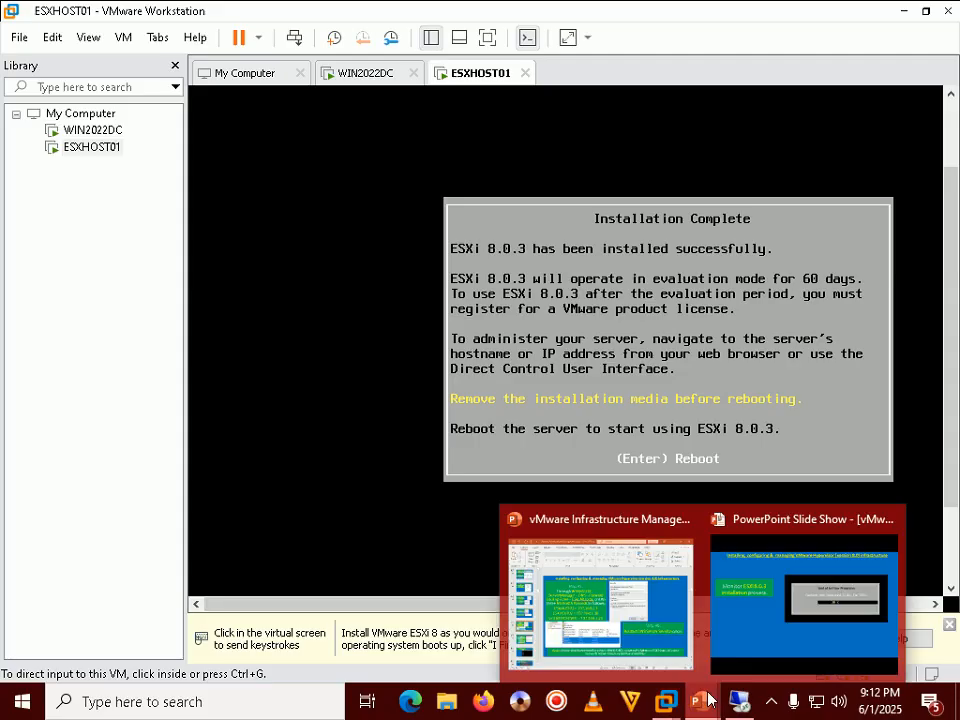
click(810, 608)
key(Right)
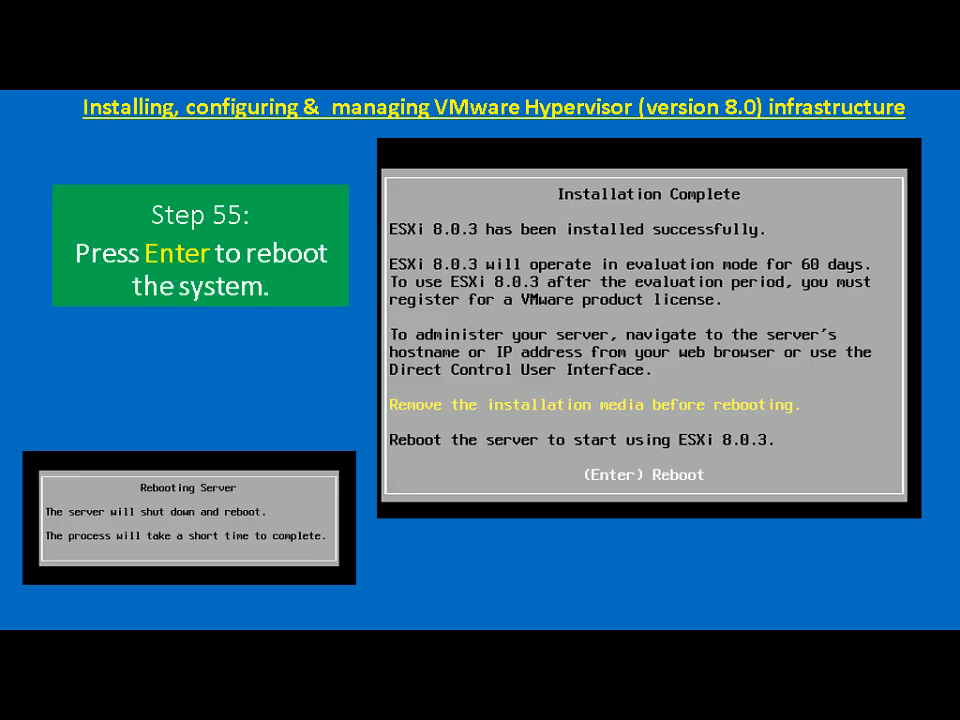
key(alt+Tab)
Step: Reboot ESXHOST01 from the Installation Complete dialog and let it load the ESXi 8.0.3 console
click(707, 579)
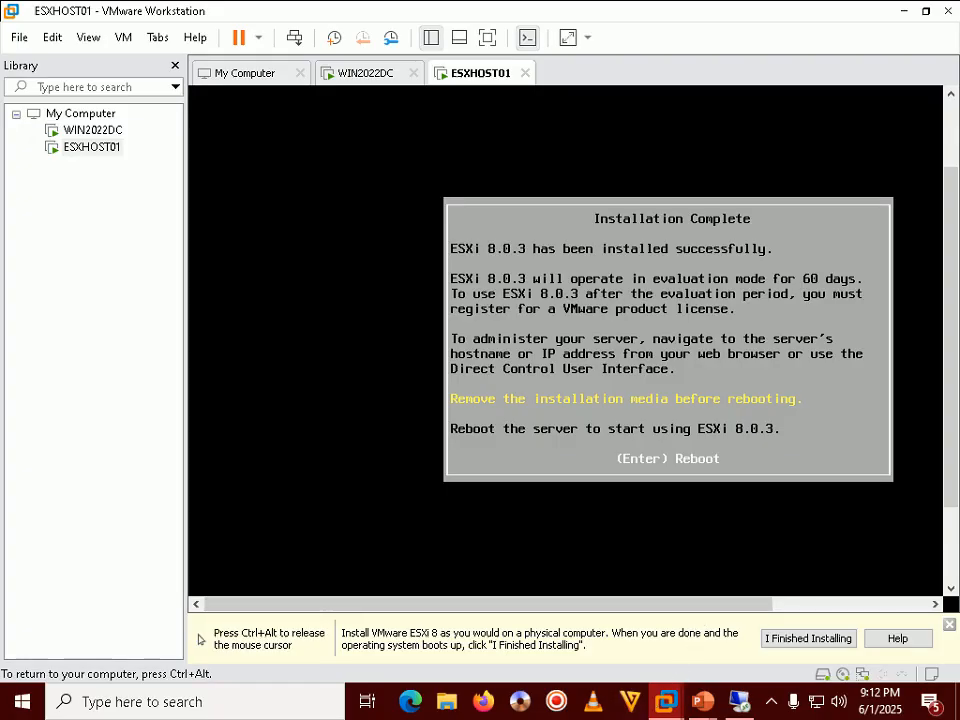
key(Return)
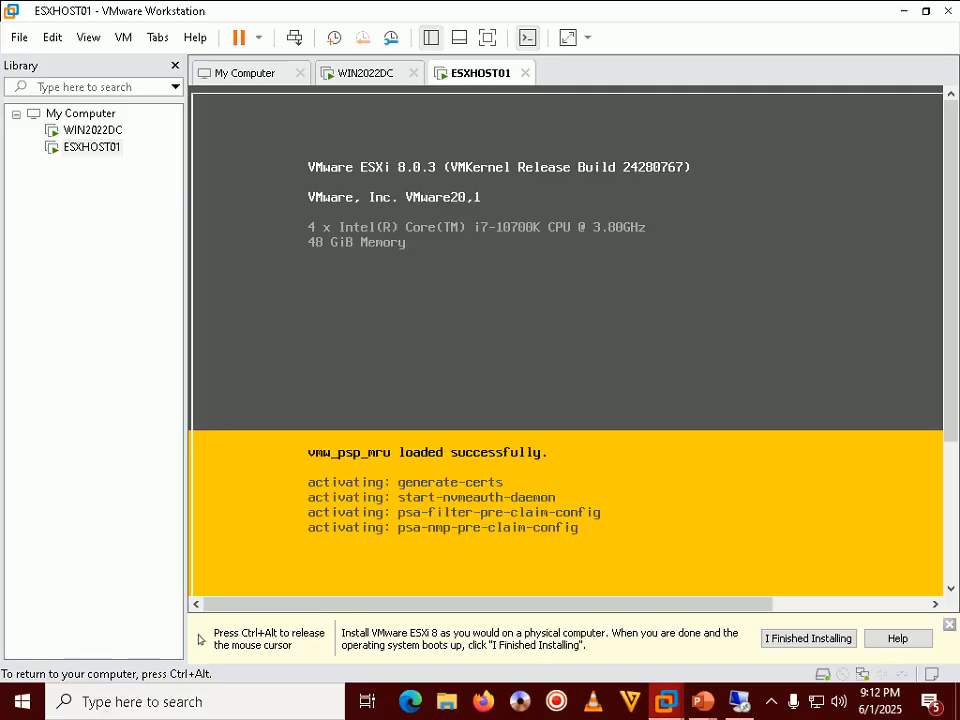
key(ctrl+alt)
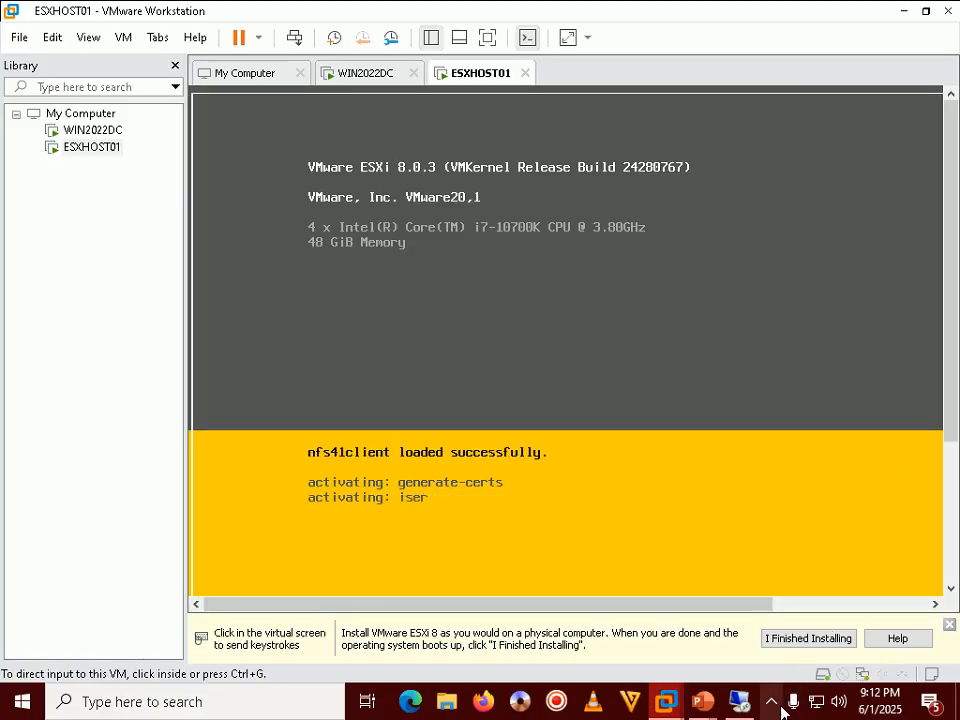
click(775, 704)
click(776, 706)
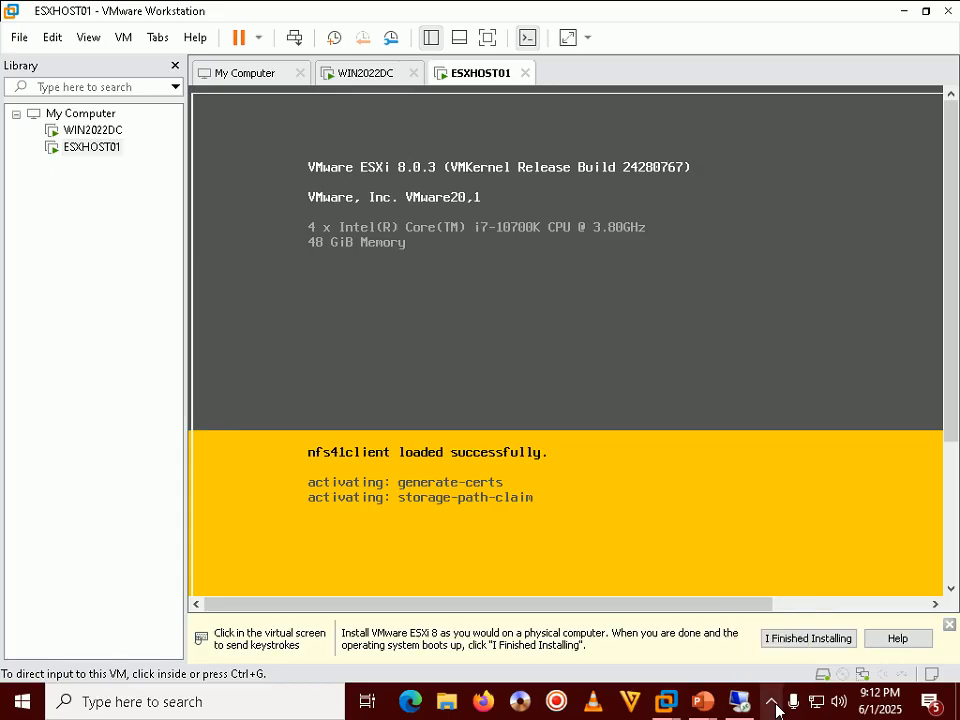
click(771, 706)
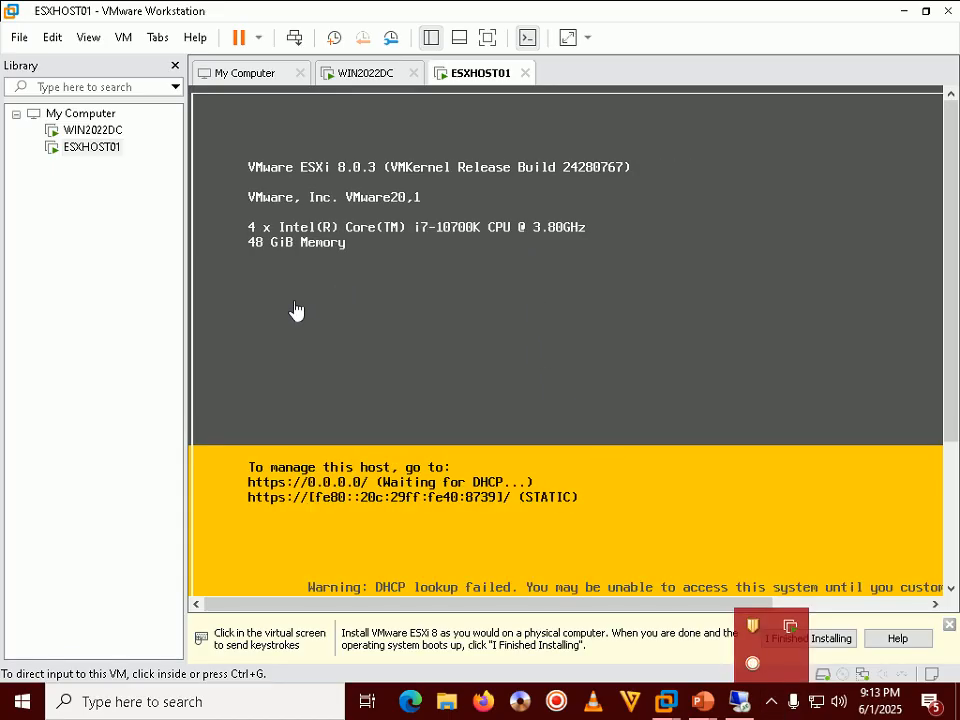
click(150, 369)
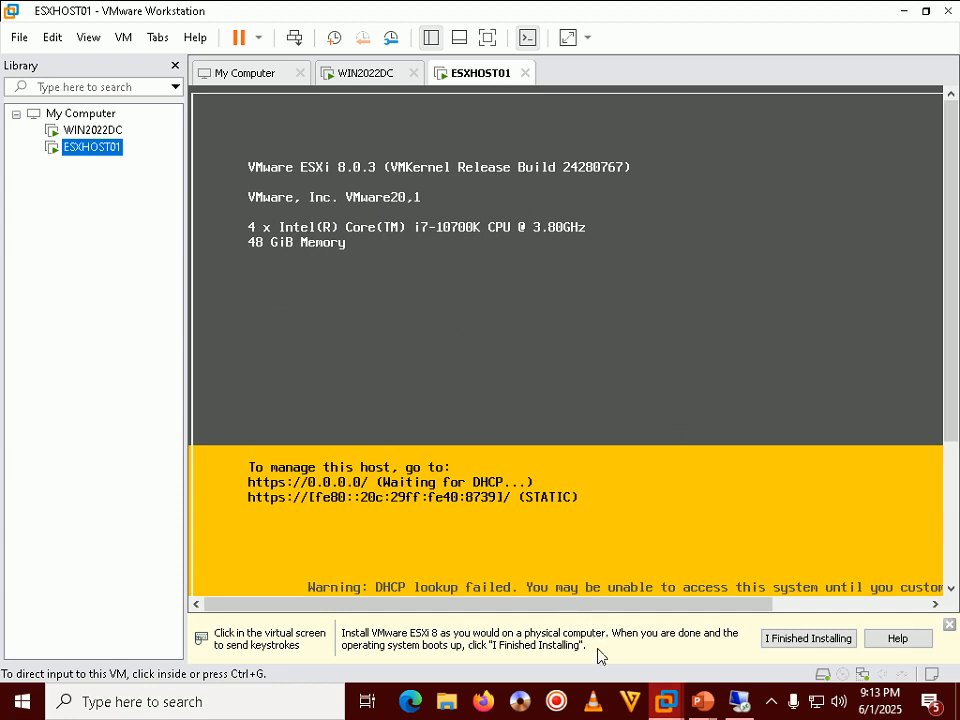
click(772, 704)
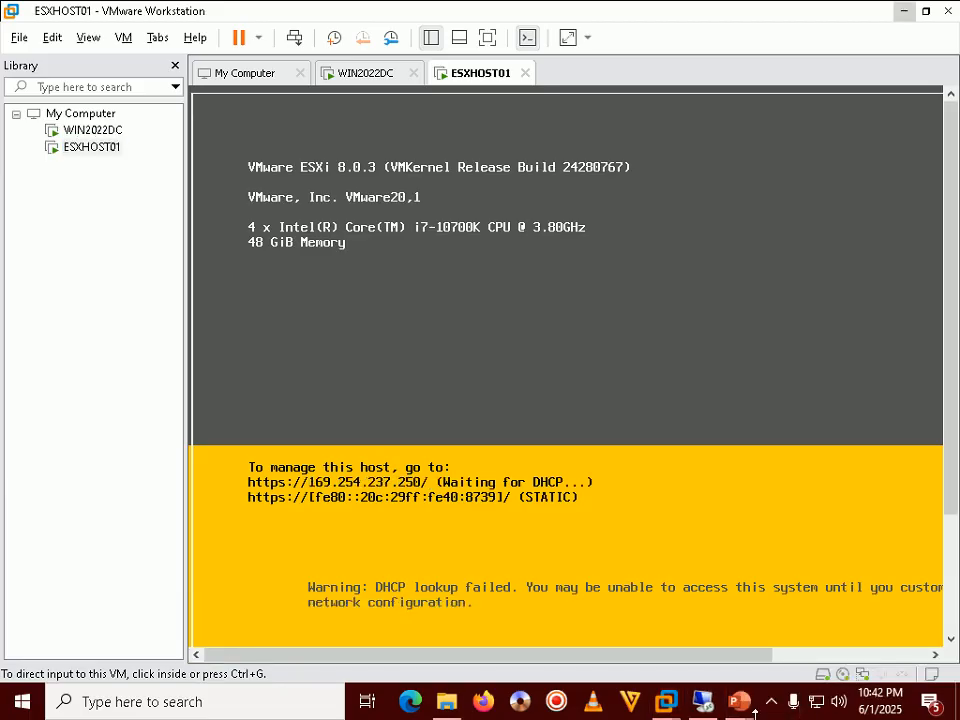
Step: Advance the slide show to the Step 56 slide on logging into the ESXi console as root
mouse_move(741, 704)
click(776, 660)
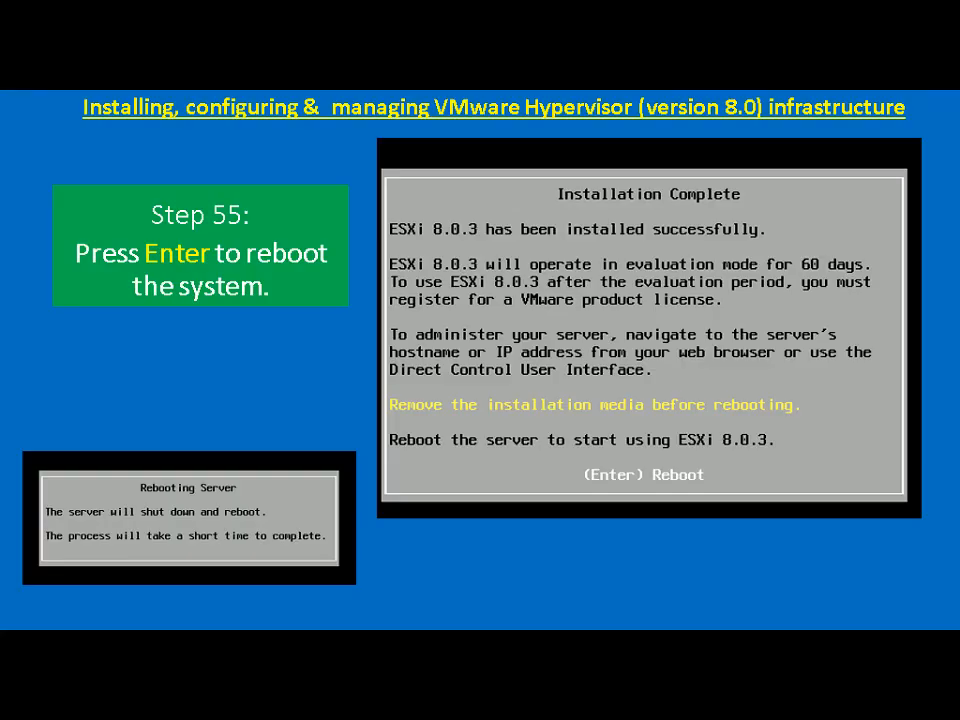
key(Right)
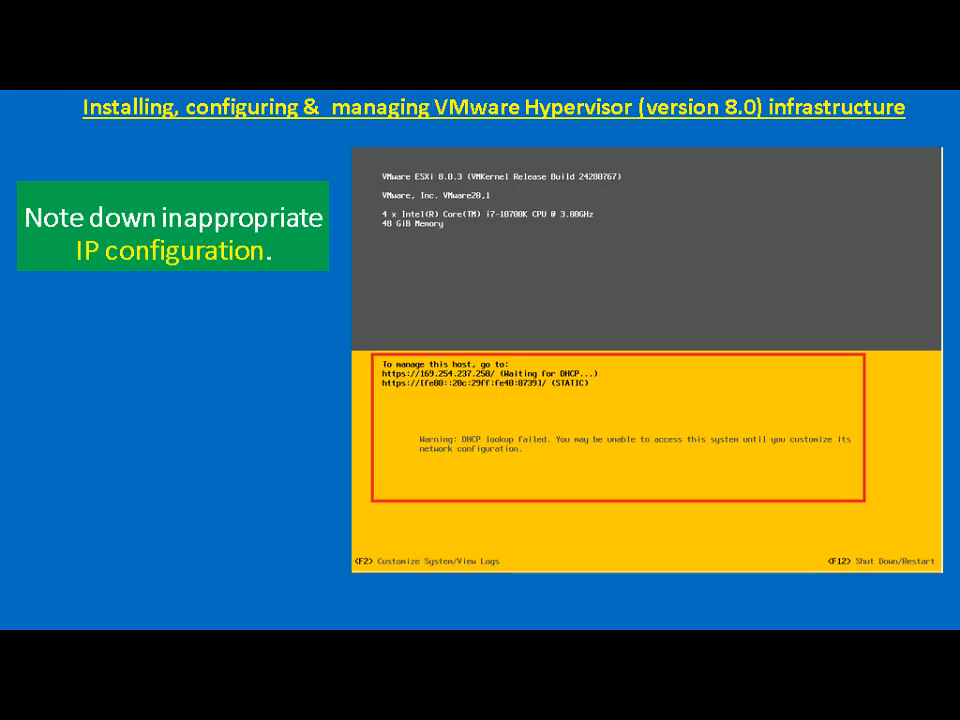
key(alt+Tab)
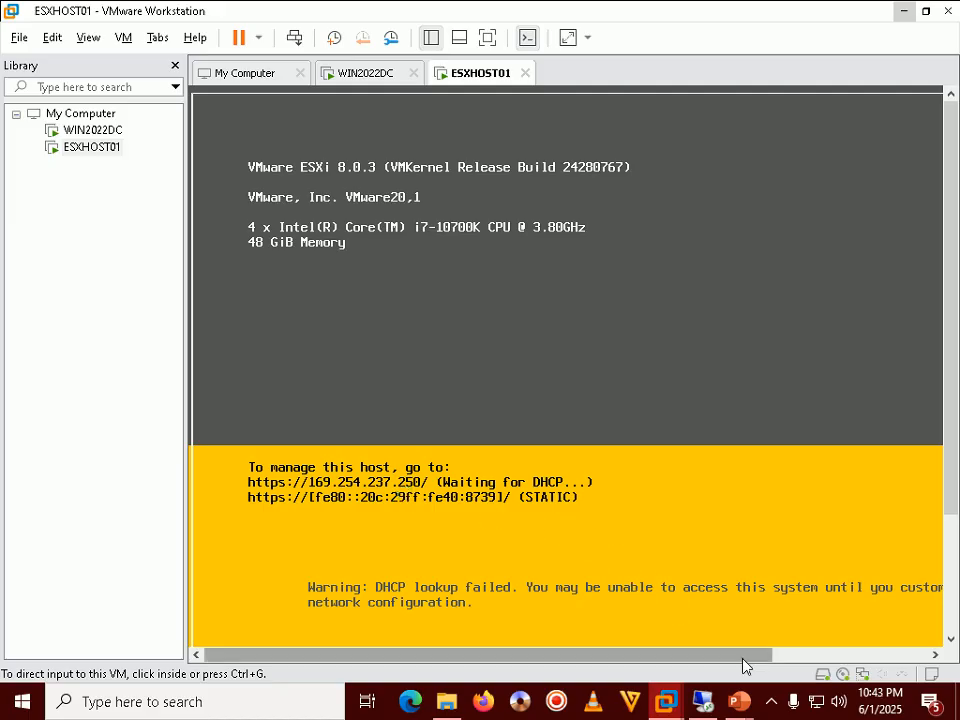
mouse_move(739, 700)
click(787, 604)
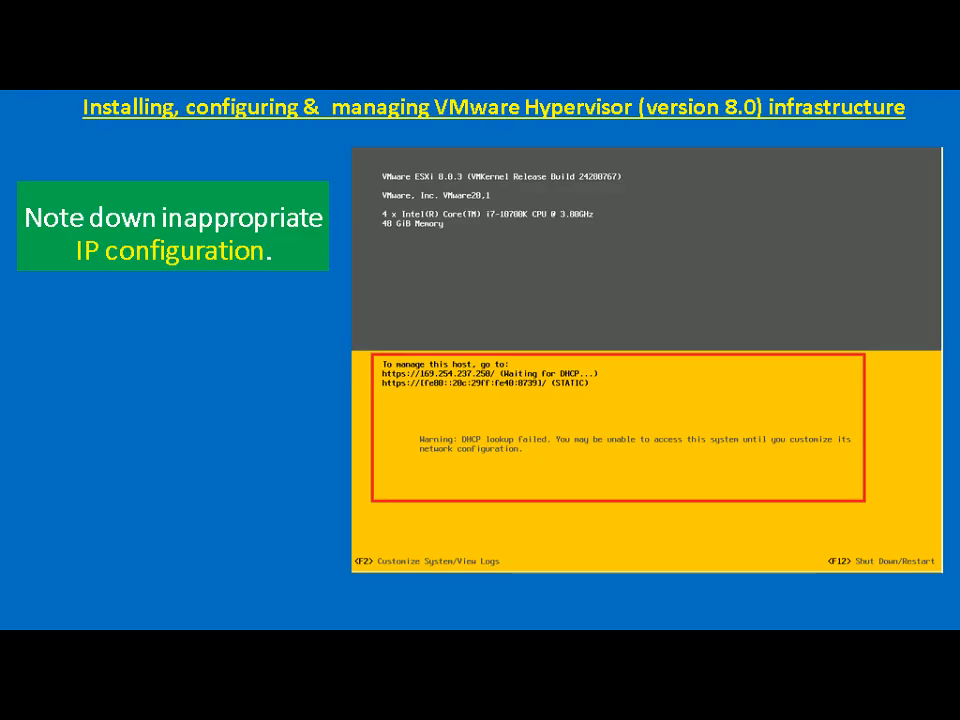
key(Right)
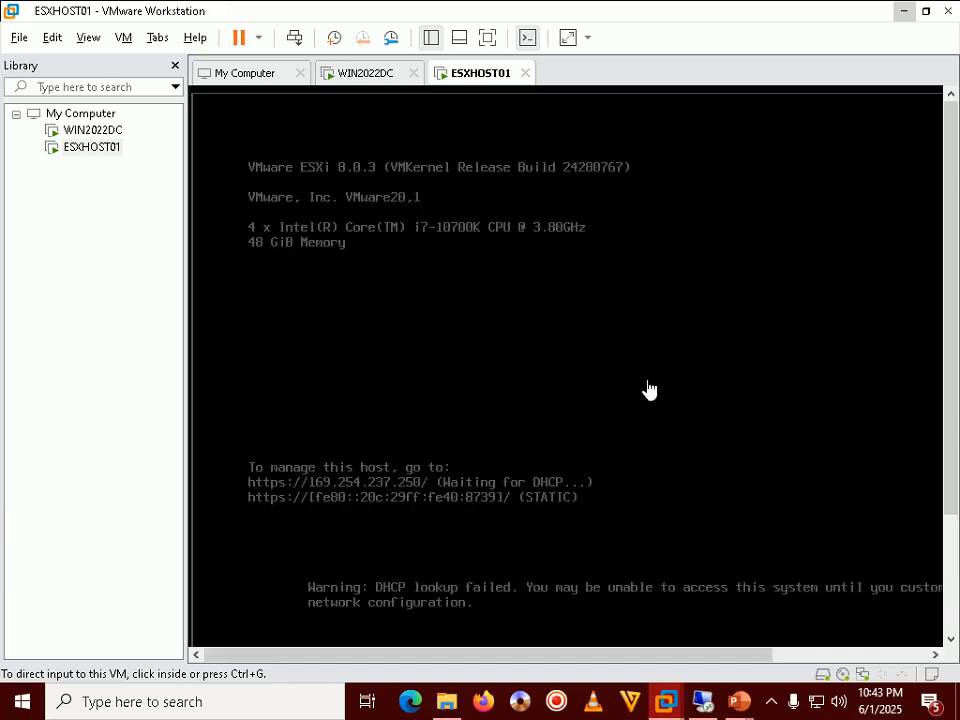
Step: Log in to the ESXHOST01 console as root with F2 and the root password
click(649, 388)
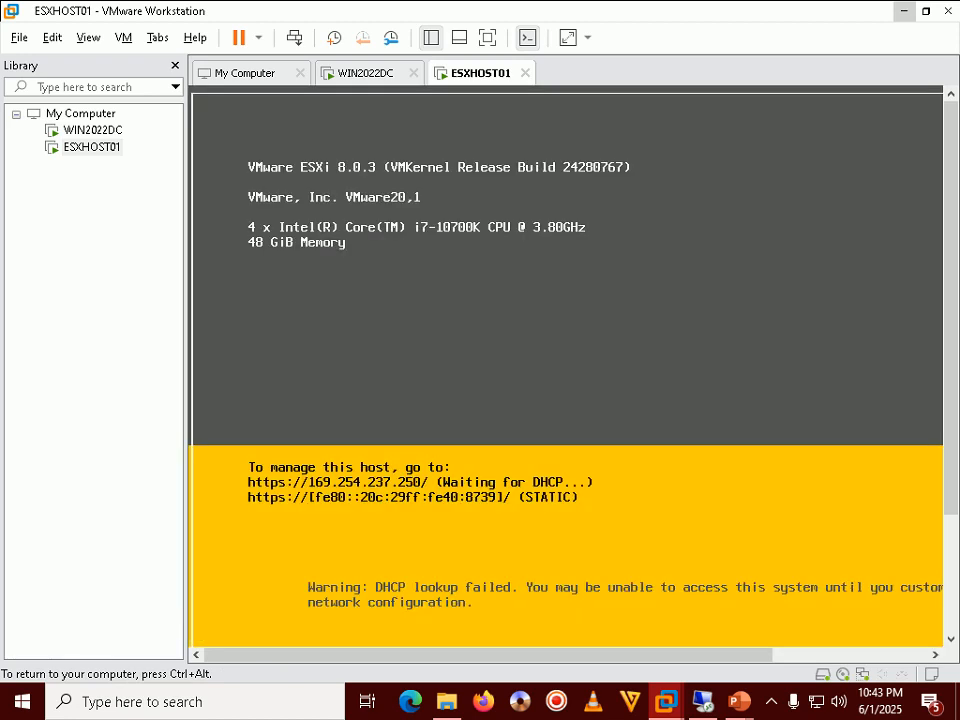
key(F2)
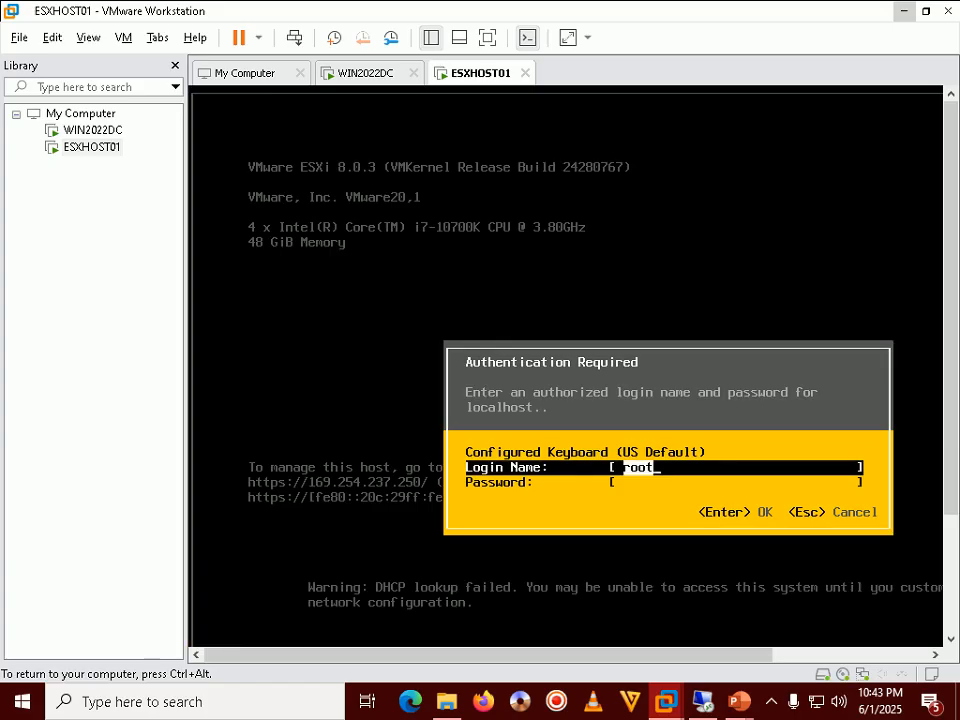
key(Tab)
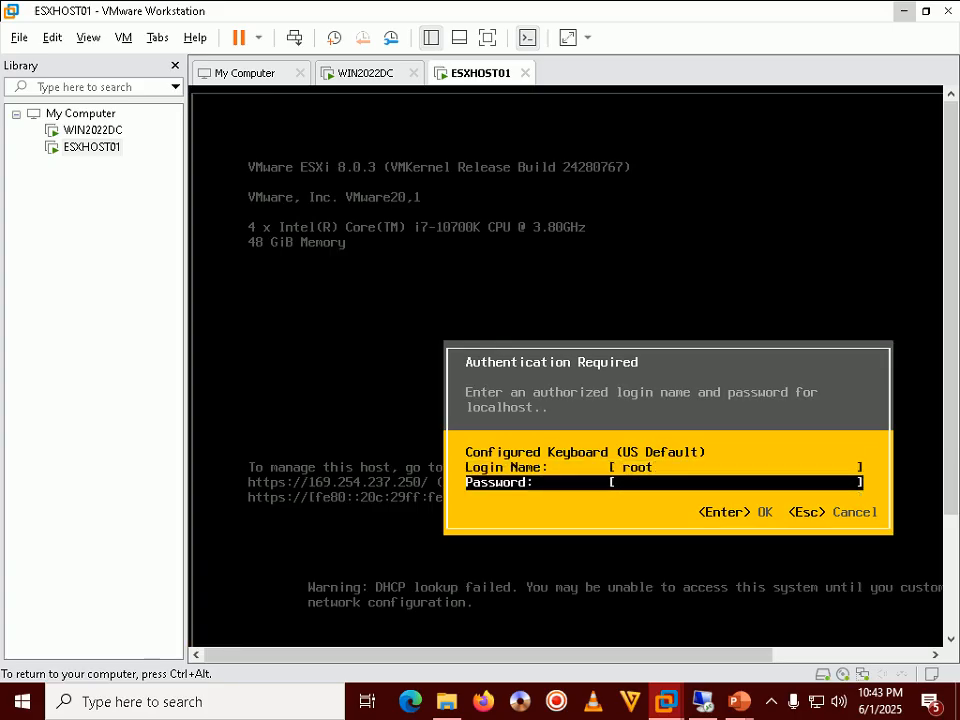
text(********)
key(Return)
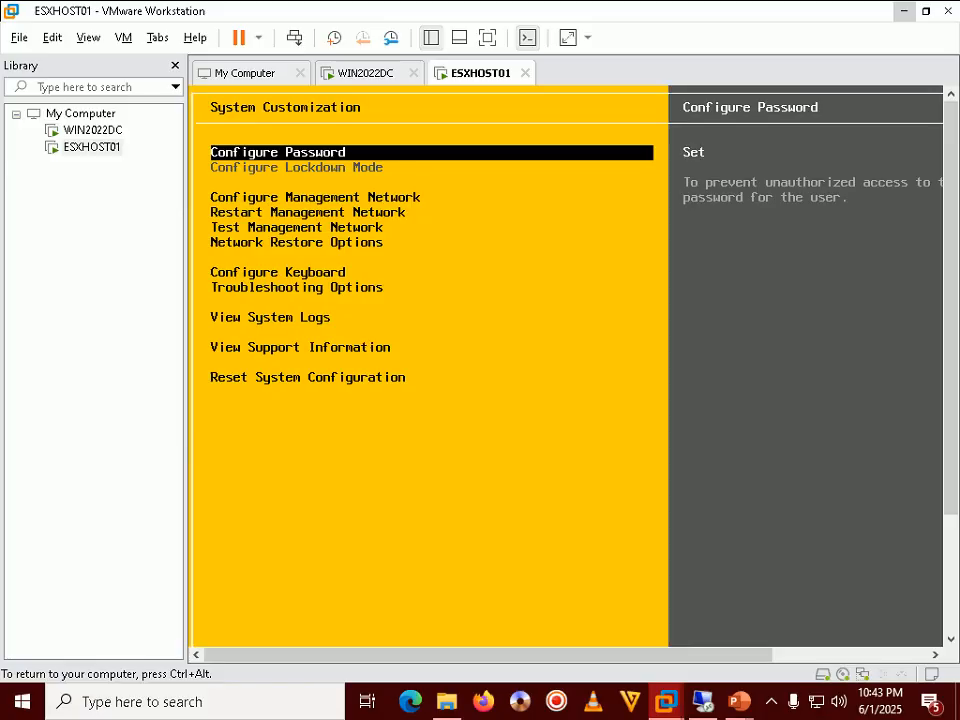
key(ctrl+alt)
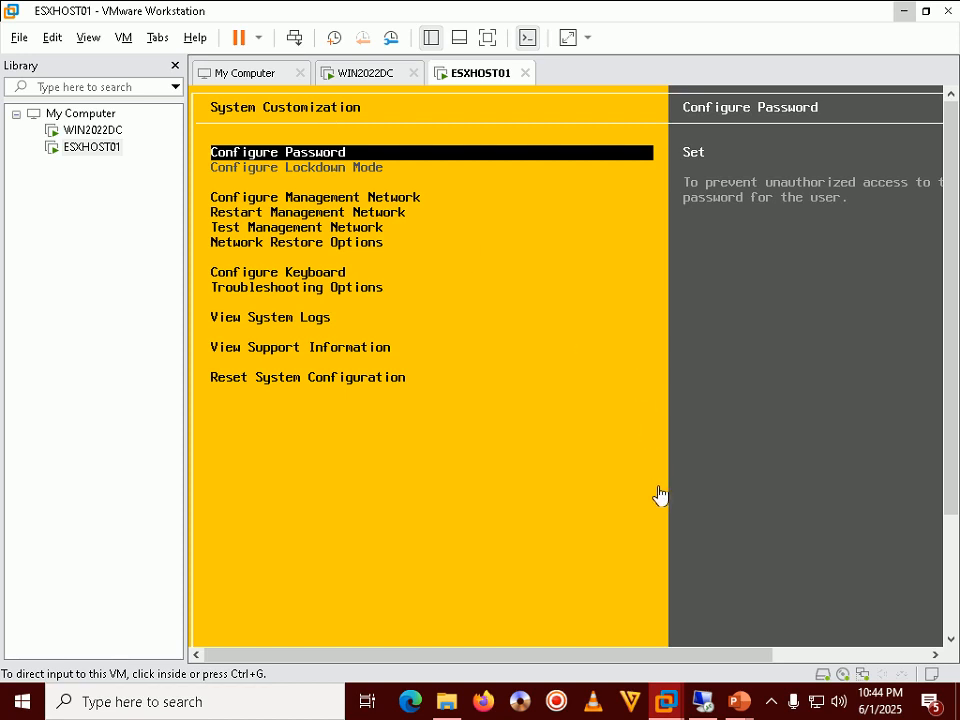
mouse_move(740, 701)
click(793, 600)
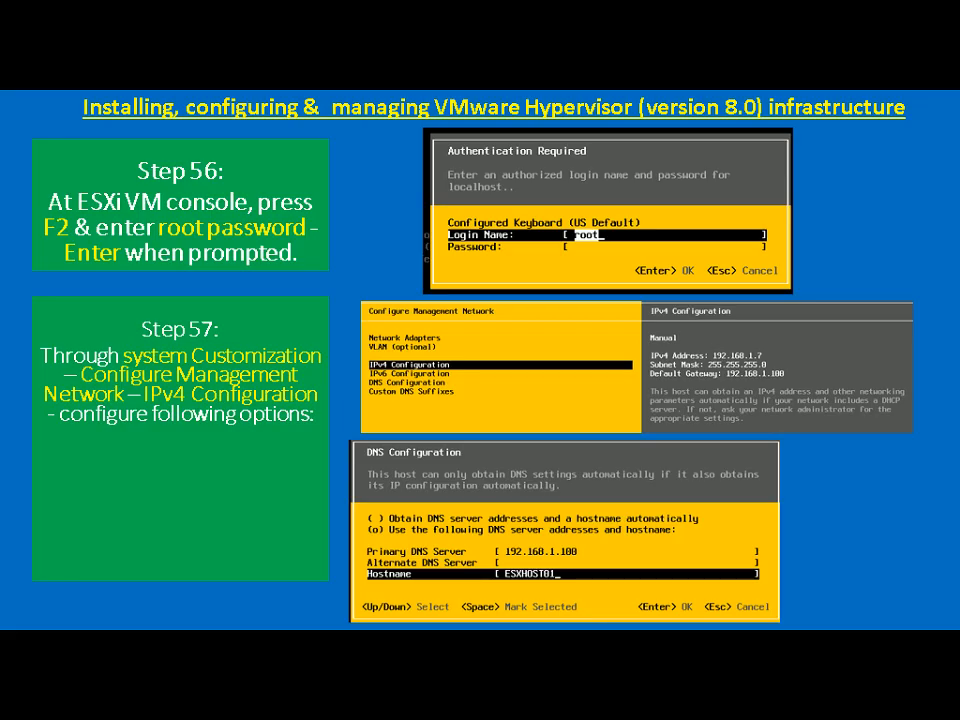
key(alt+Tab)
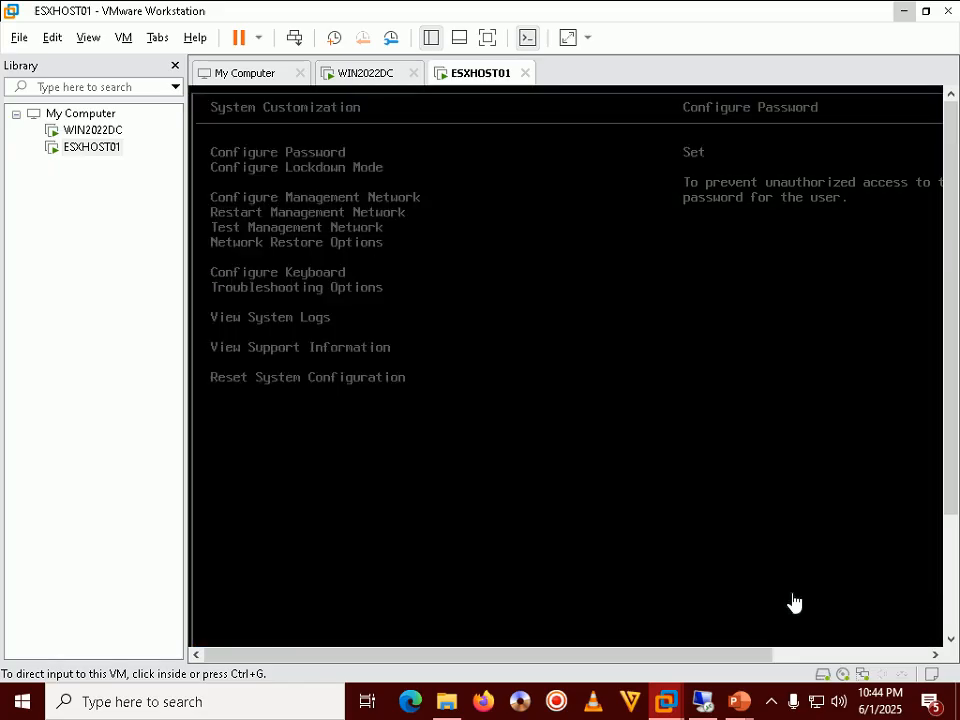
click(795, 603)
Step: Leave the root password settings unchanged and open IPv4 Configuration under Configure Management Network
key(Return)
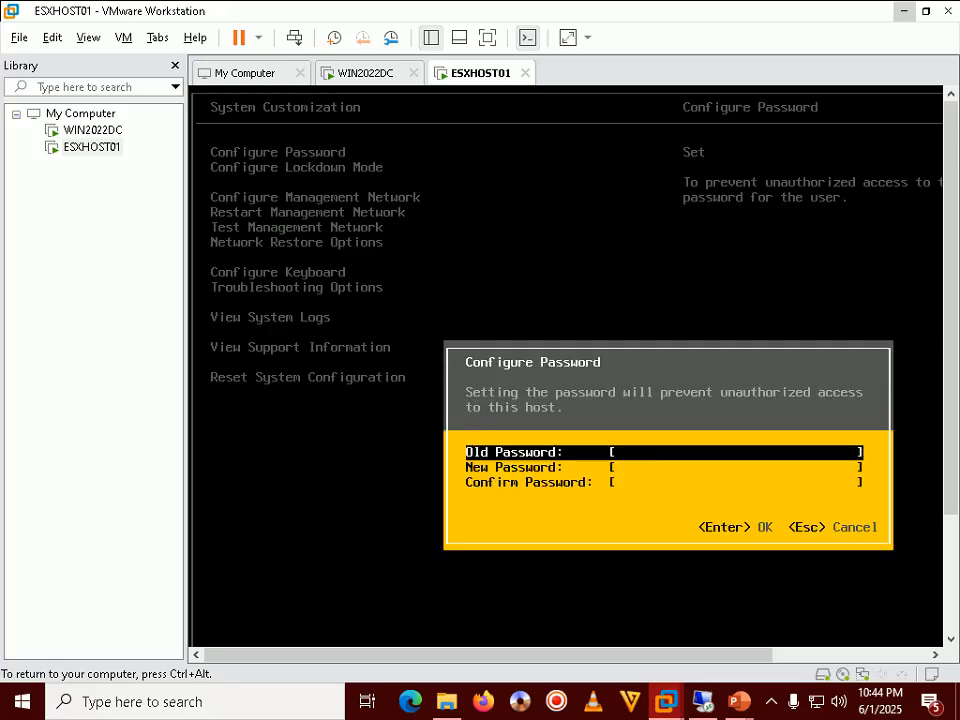
key(Escape)
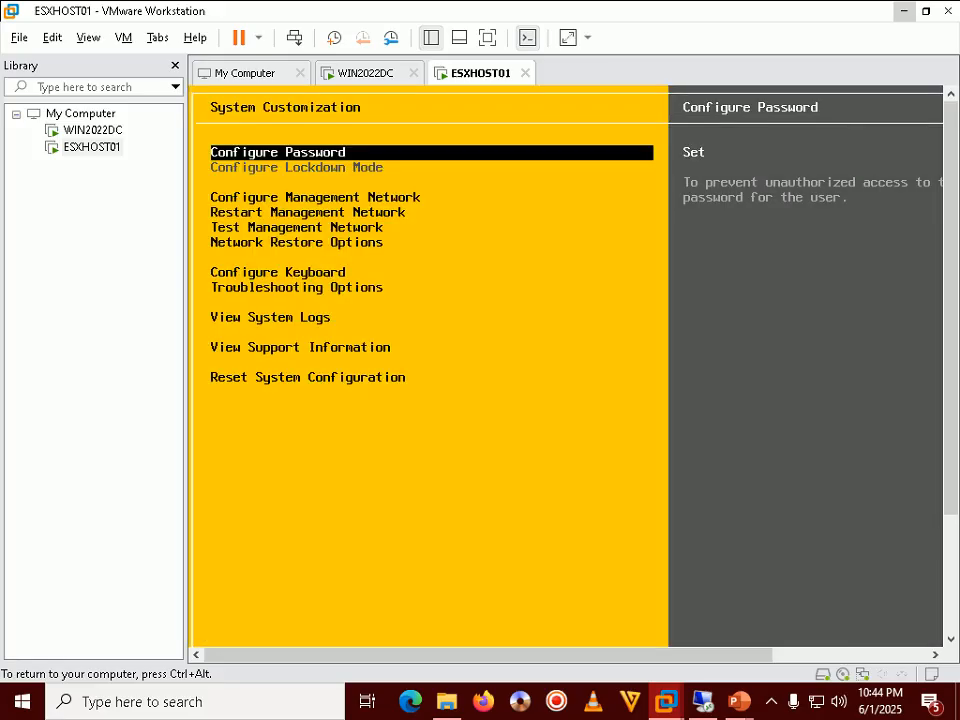
key(Down)
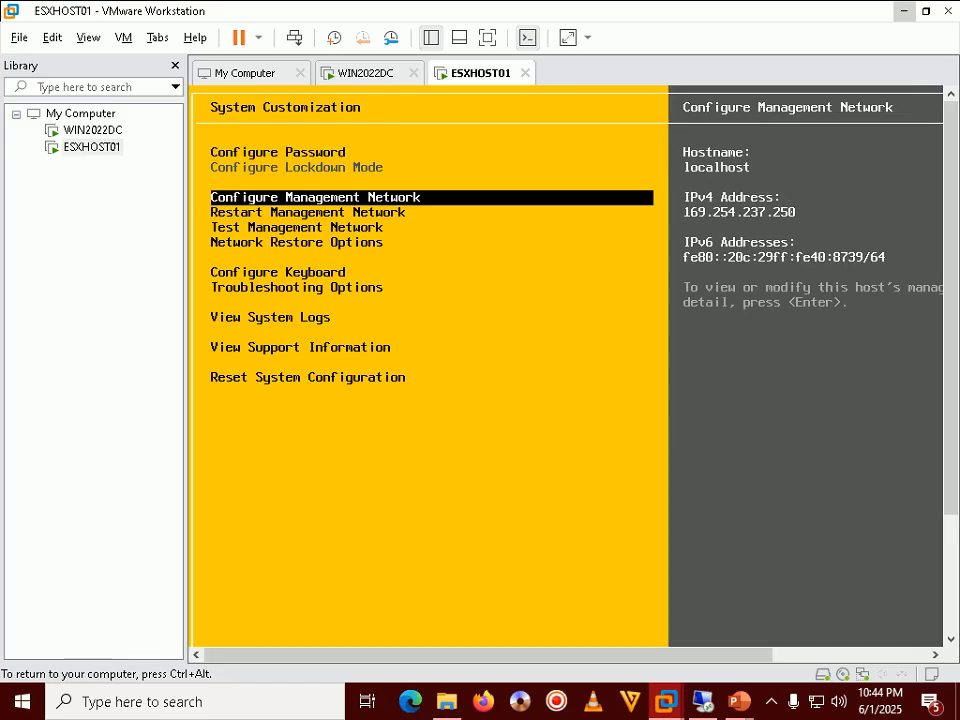
key(Up)
key(Down)
key(Return)
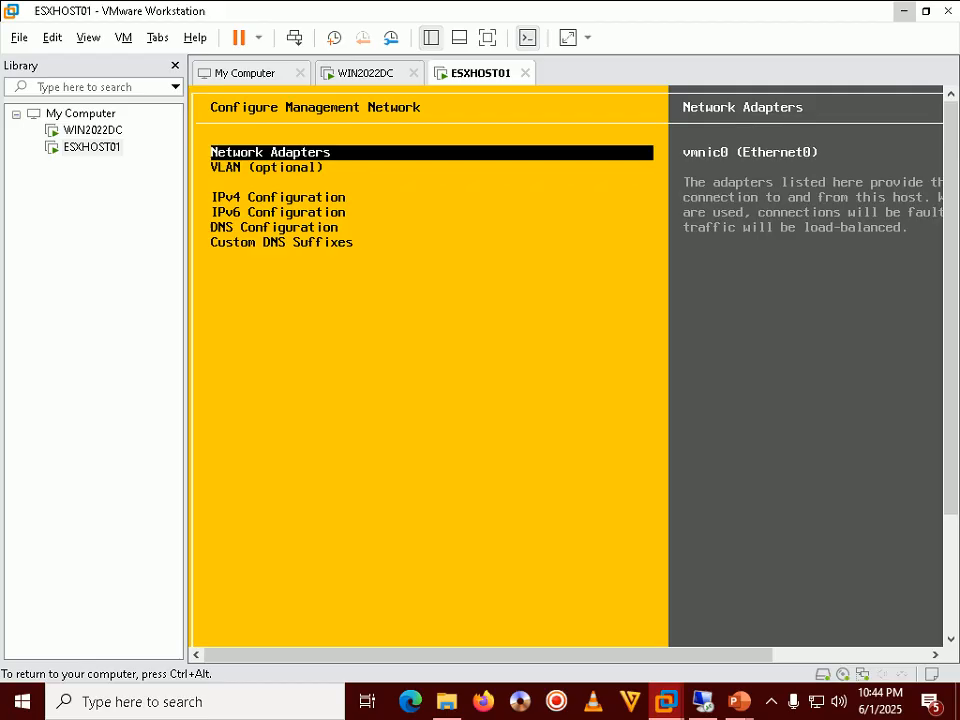
key(Down)
key(Down)
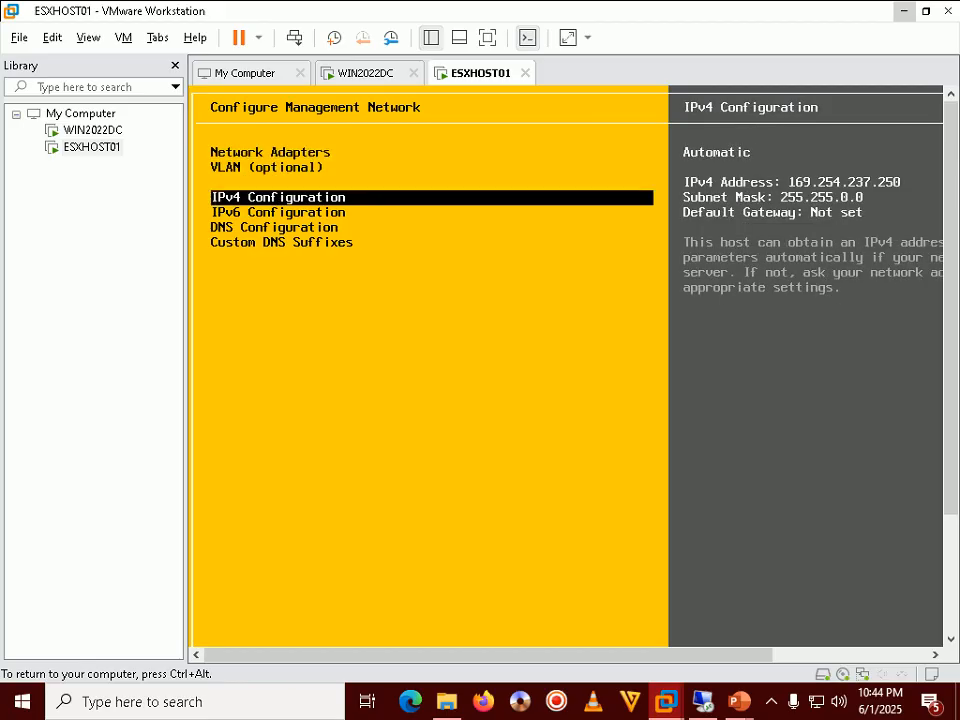
key(Return)
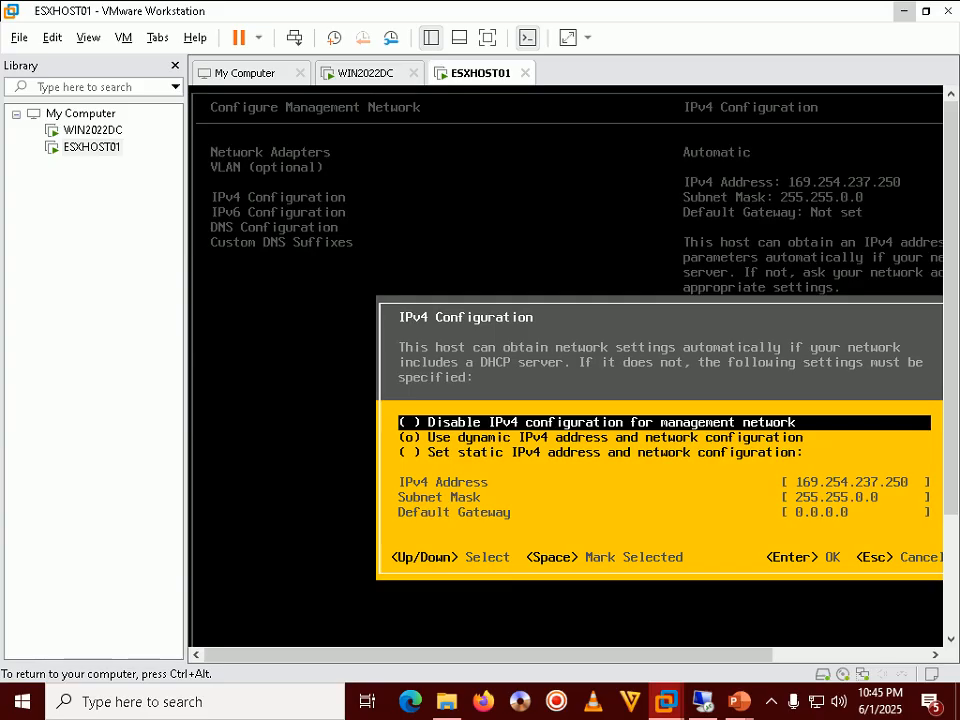
Step: Select 'Set static IPv4 address' and move to the IPv4 Address field
key(Down)
key(Down)
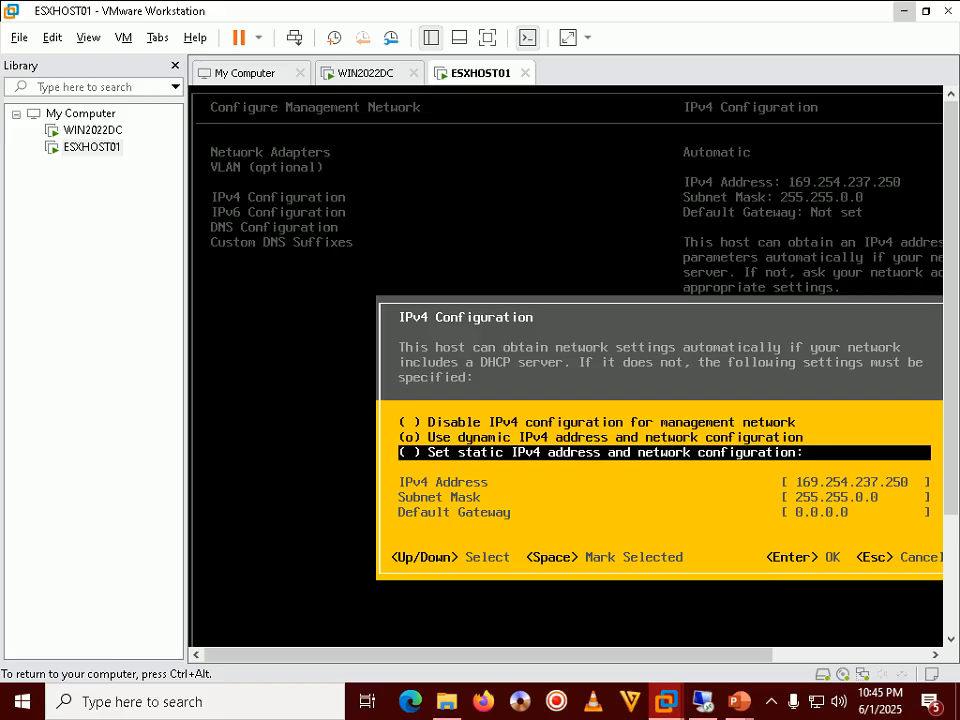
key(space)
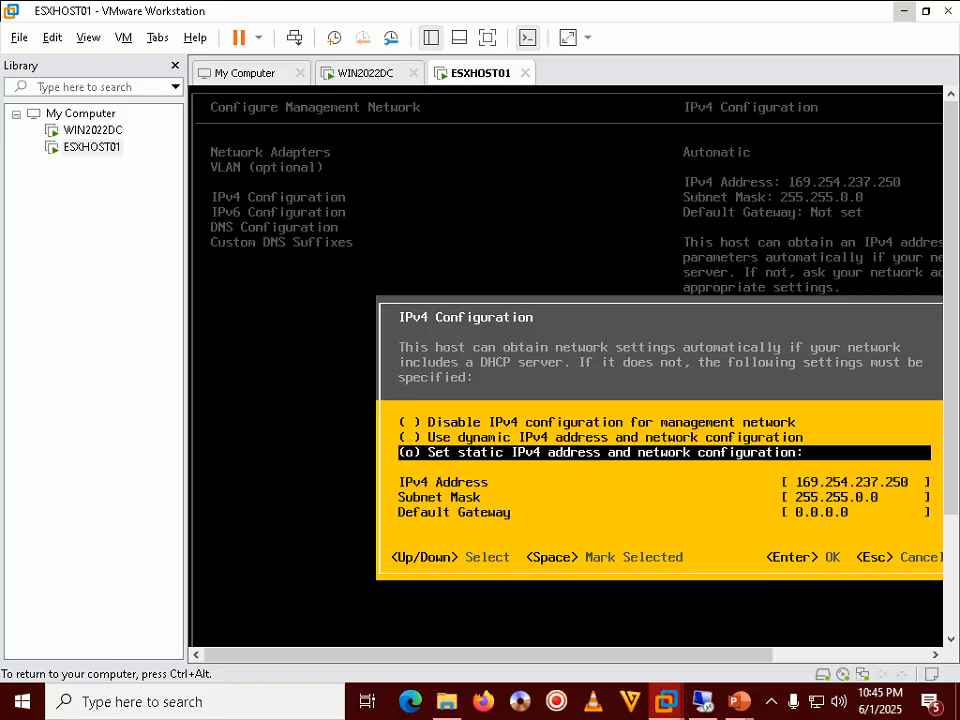
key(Down)
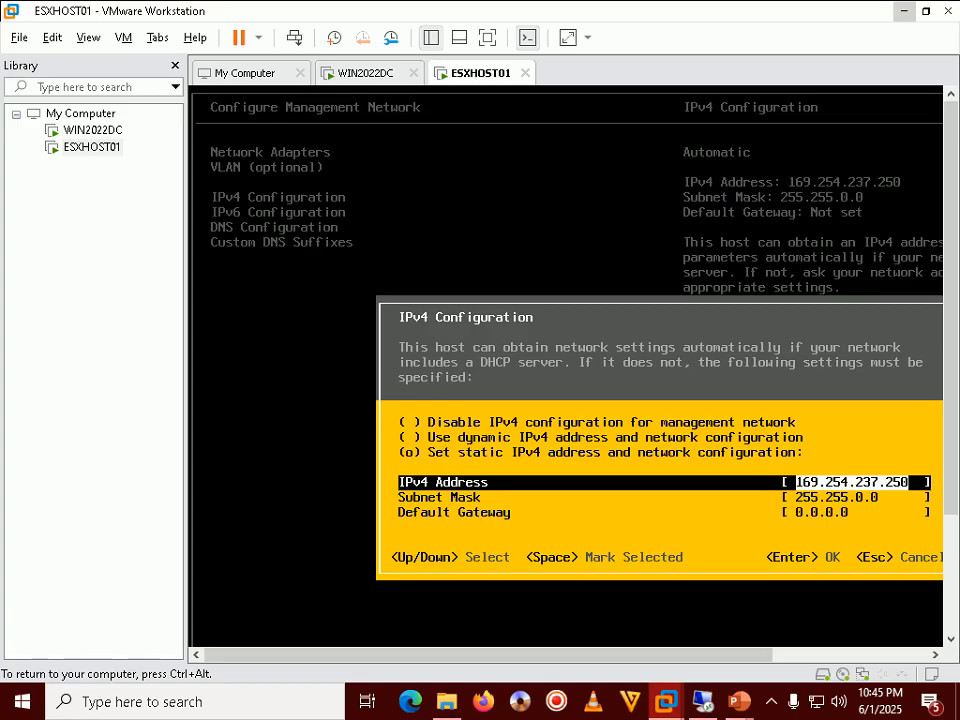
Step: Reveal the IP address to use on the slide, then return to the ESXHOST01 console
key(ctrl+alt)
mouse_move(738, 701)
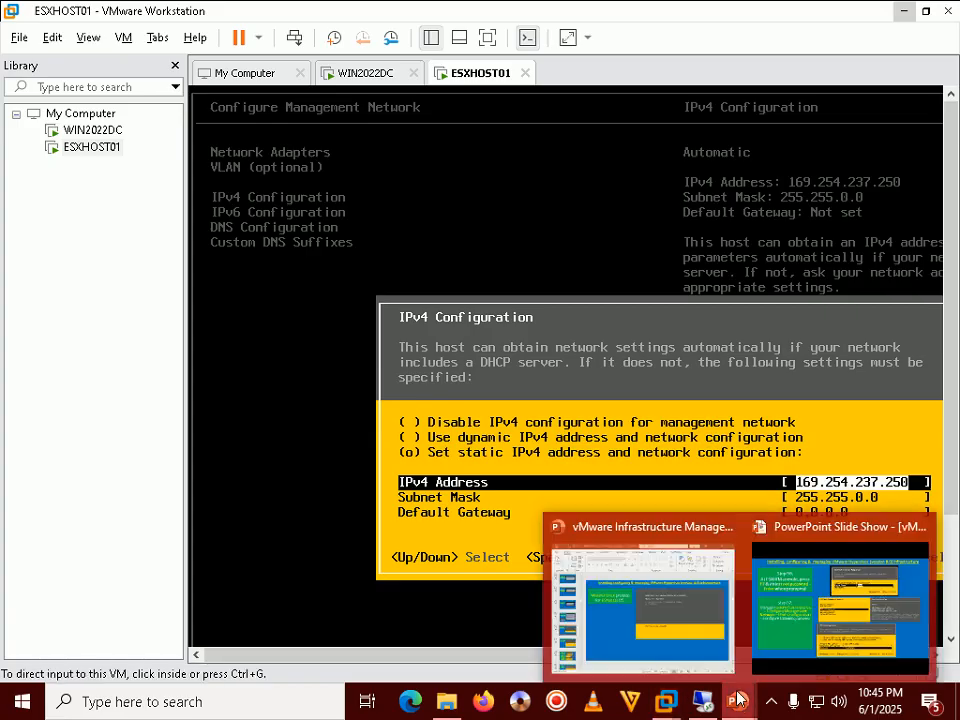
click(867, 572)
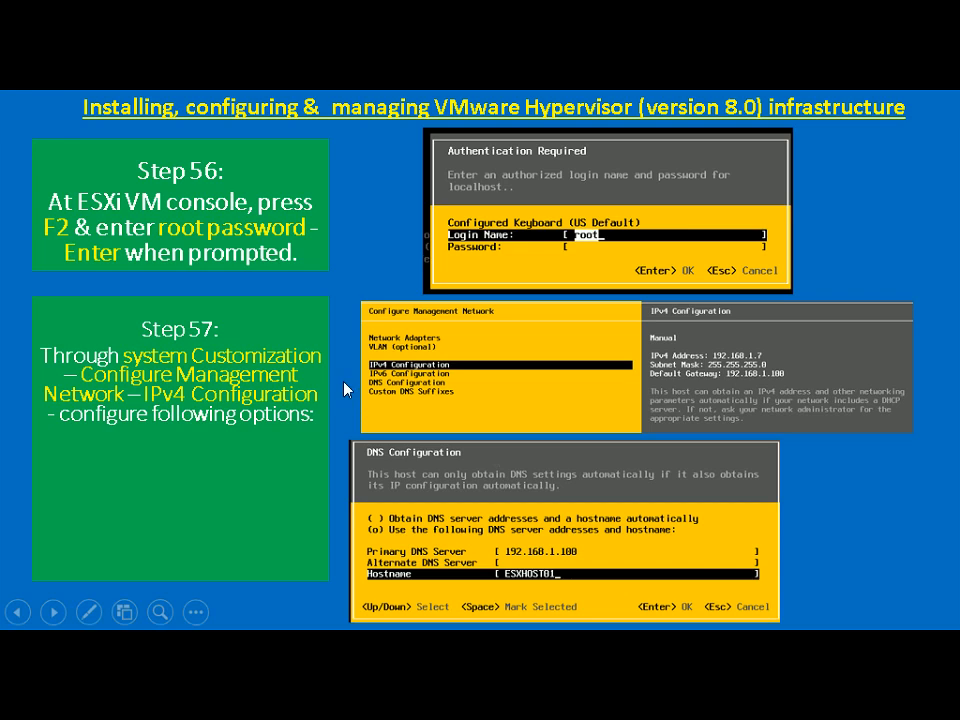
click(344, 382)
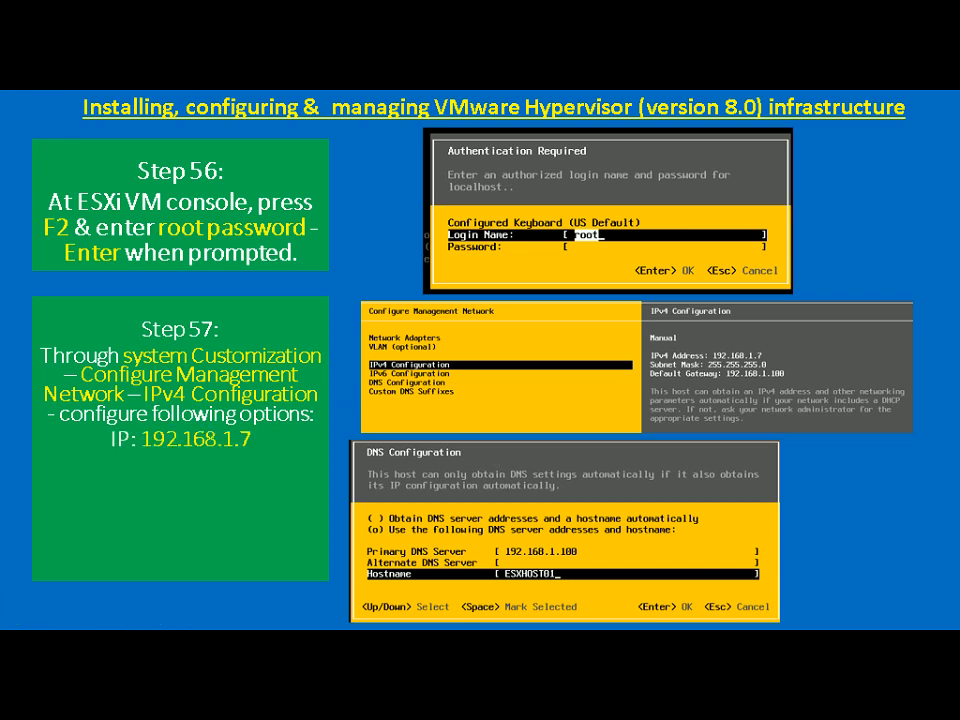
key(alt+Tab)
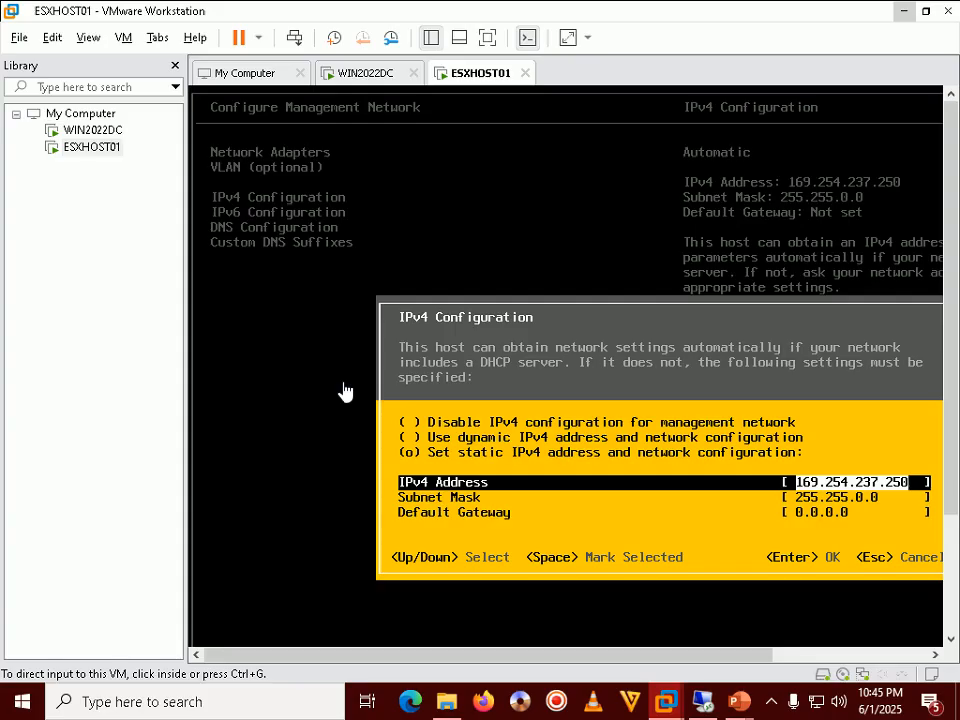
Step: Enter static IPv4 address 192.168.1.7 and subnet mask 255.255.255.0
click(344, 391)
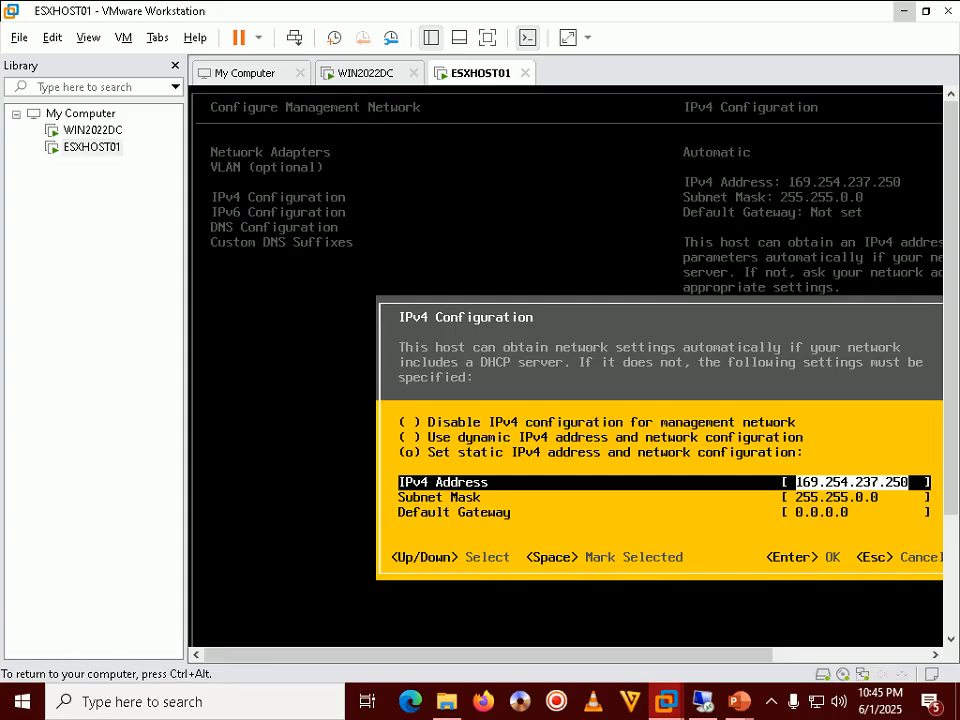
key(BackSpace)
text(192.1)
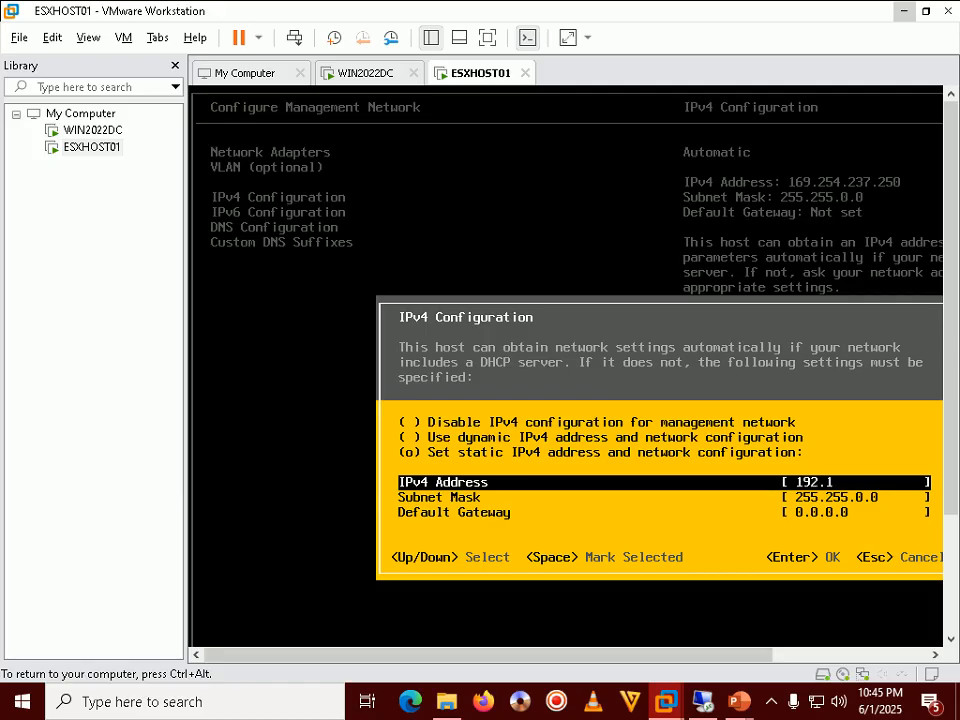
text(68.1.7)
key(Down)
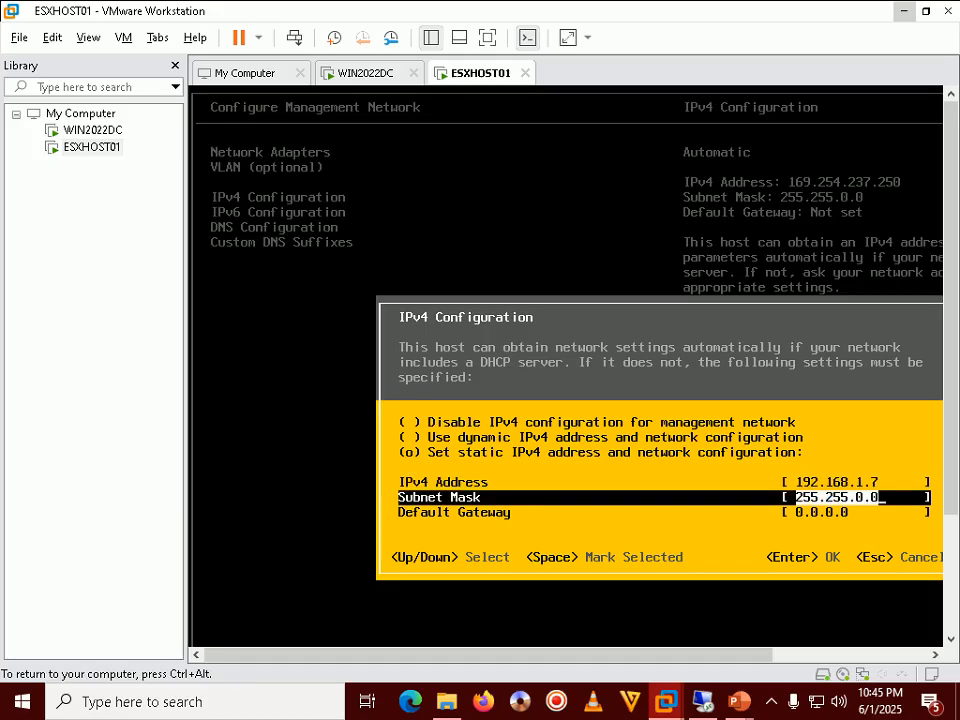
key(Left)
key(Left)
key(BackSpace)
text(255)
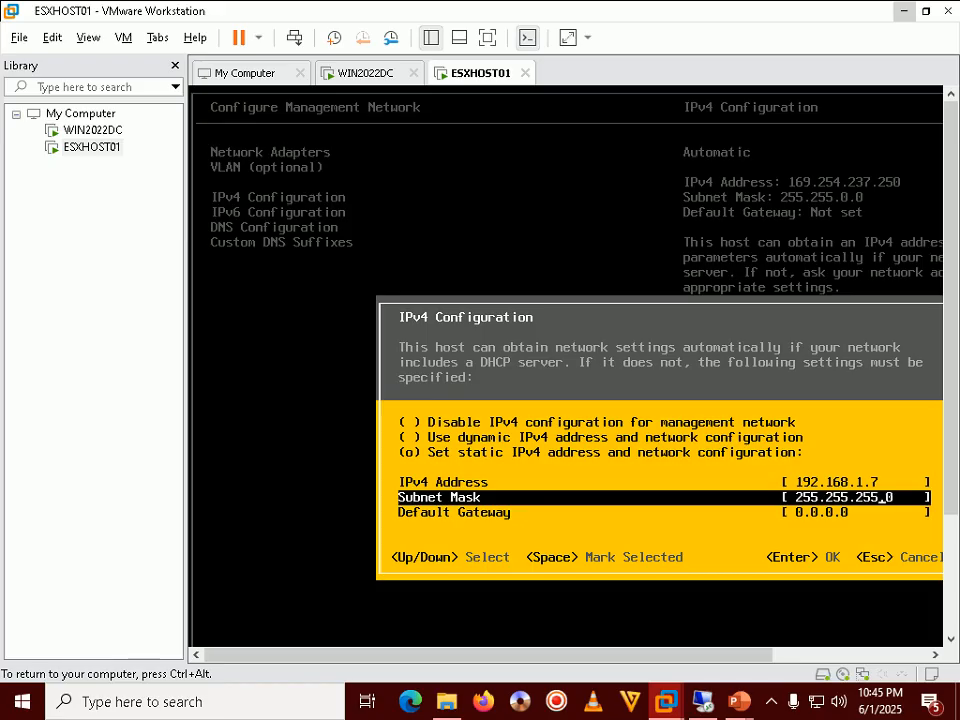
key(Right)
key(Right)
Step: Set default gateway 192.168.1.100, check the slide, and apply the IPv4 settings
key(Down)
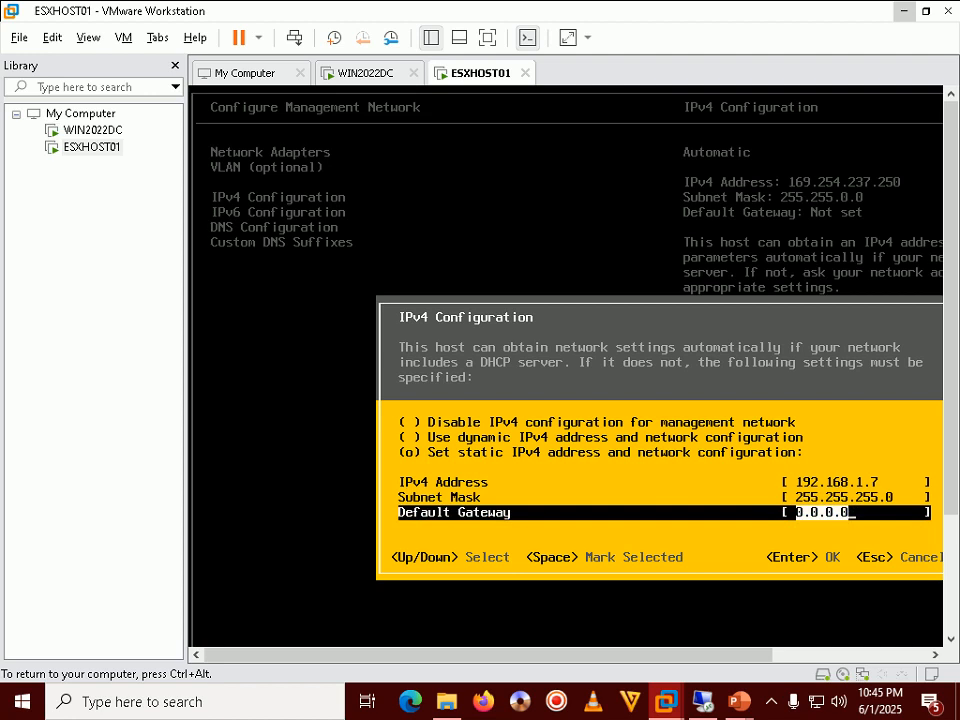
key(BackSpace)
text(1)
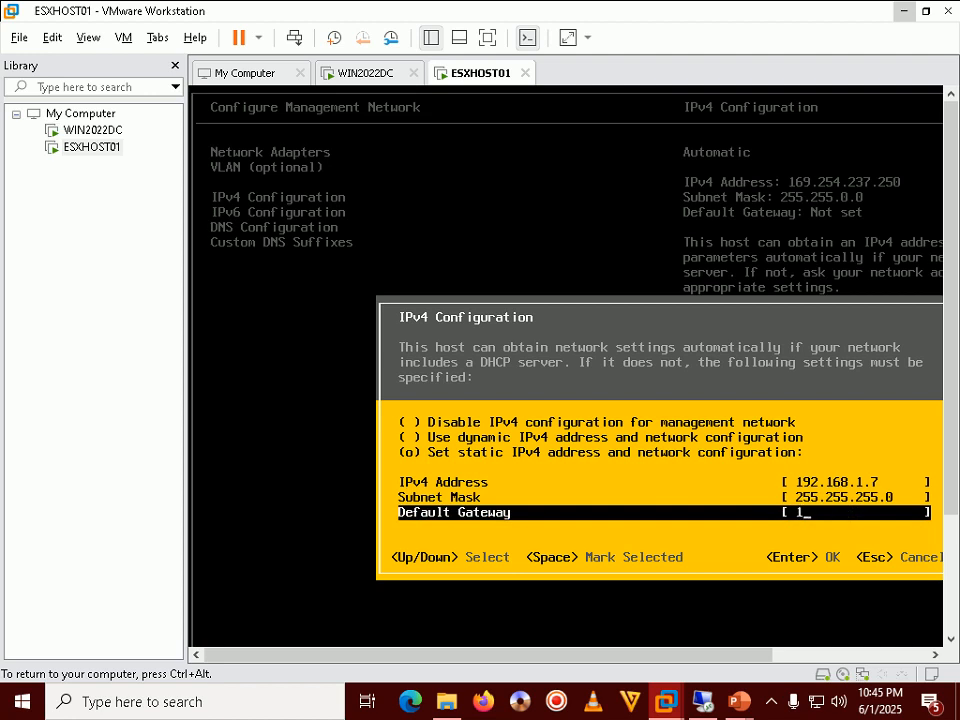
text(92.168.1.100)
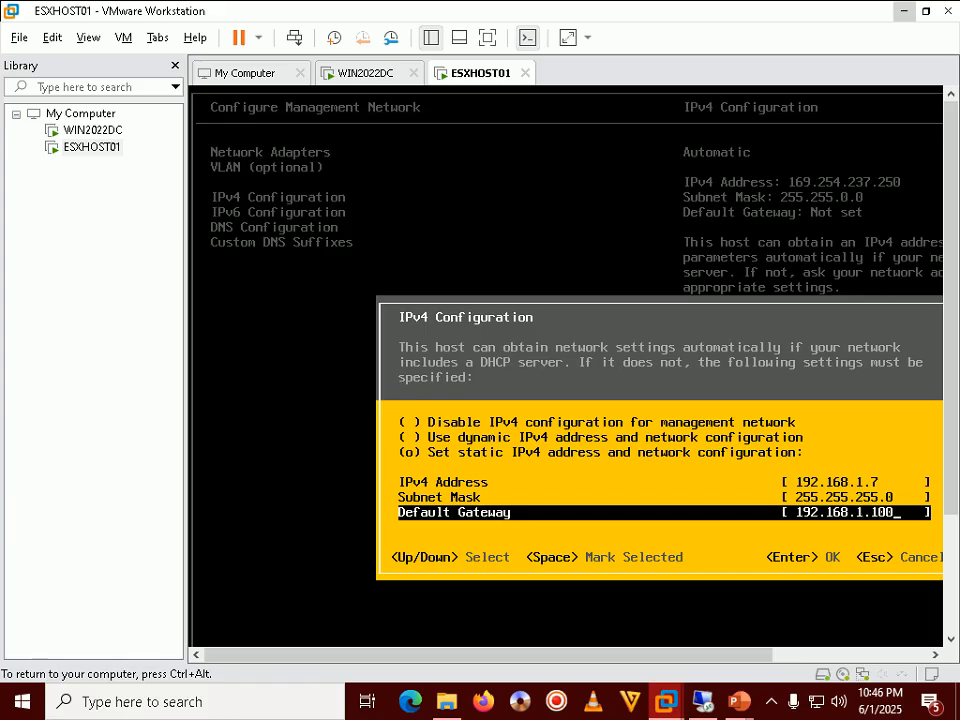
key(ctrl+alt)
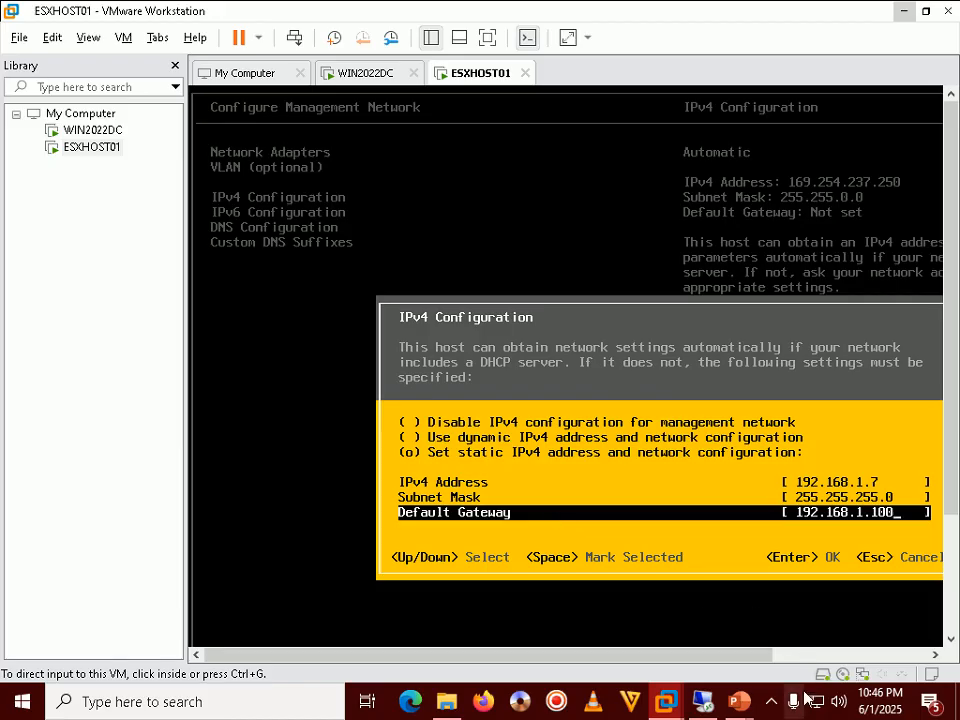
mouse_move(742, 710)
click(836, 600)
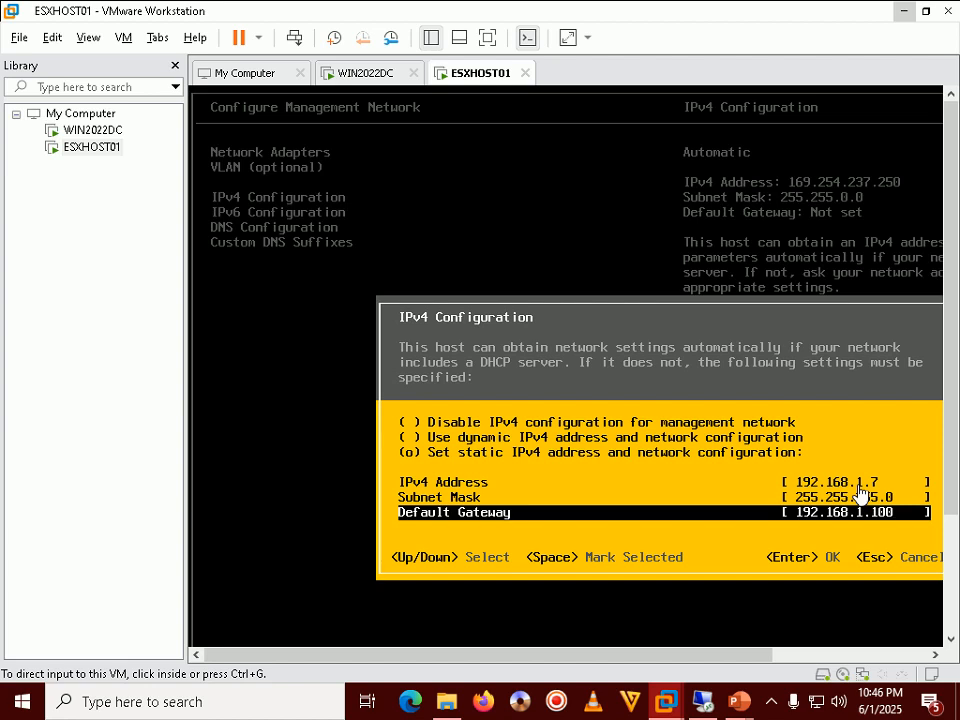
click(860, 490)
key(Return)
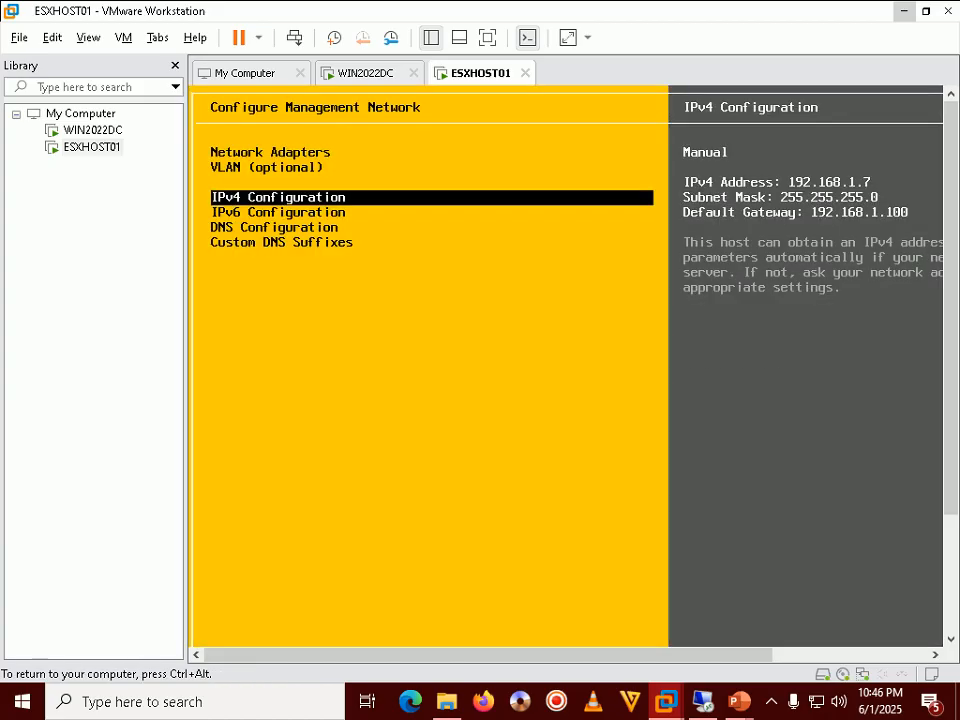
Step: Set DNS Configuration to manual with primary DNS server 192.168.1.100
key(Down)
key(Down)
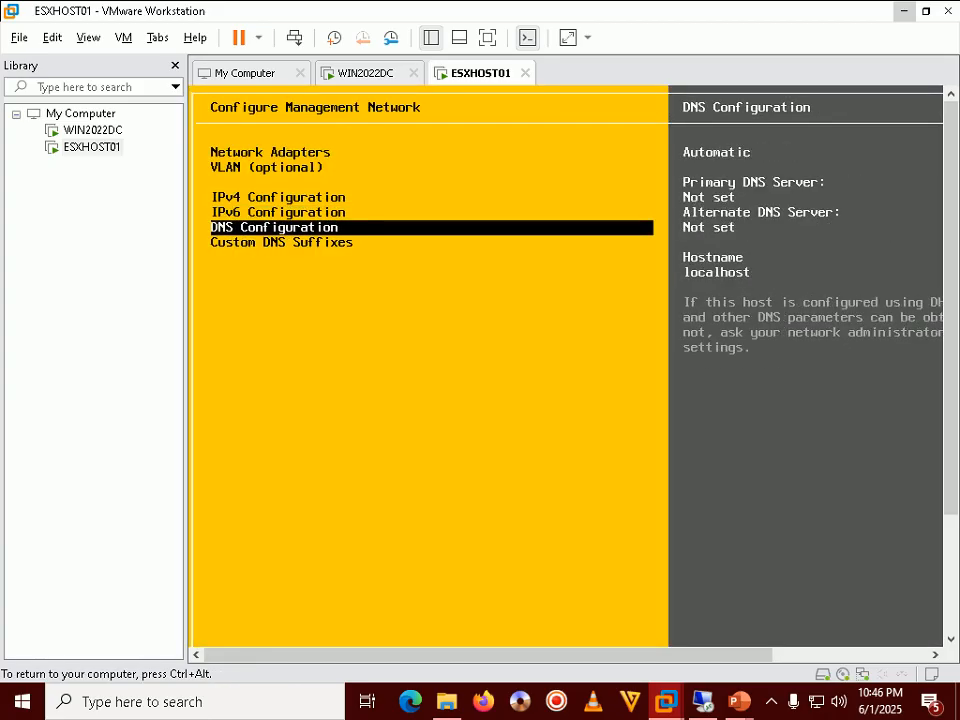
key(Return)
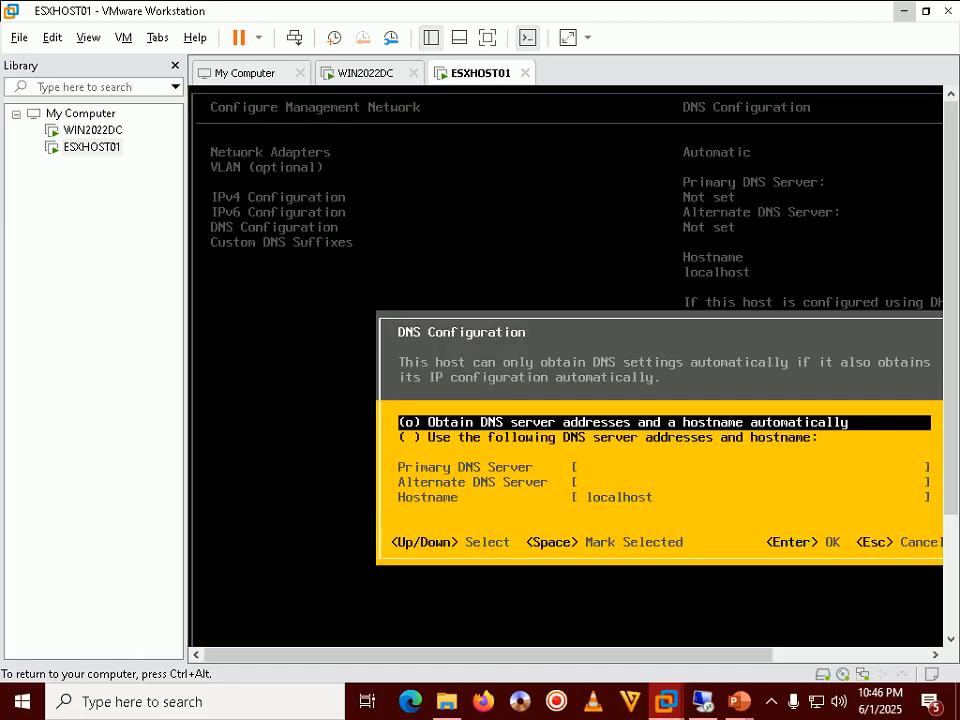
key(Down)
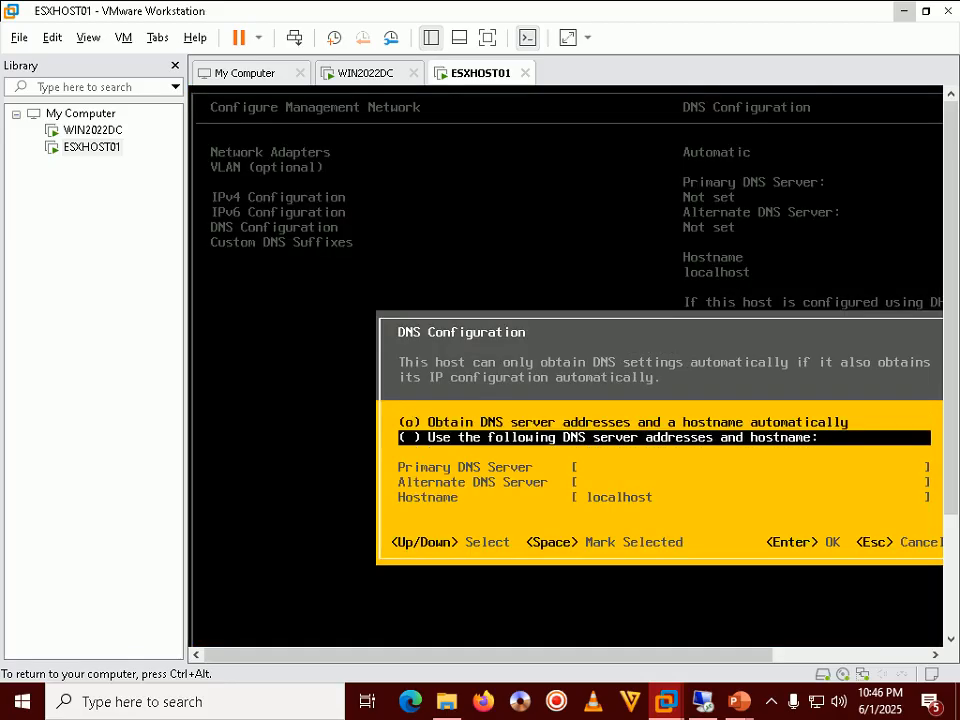
key(space)
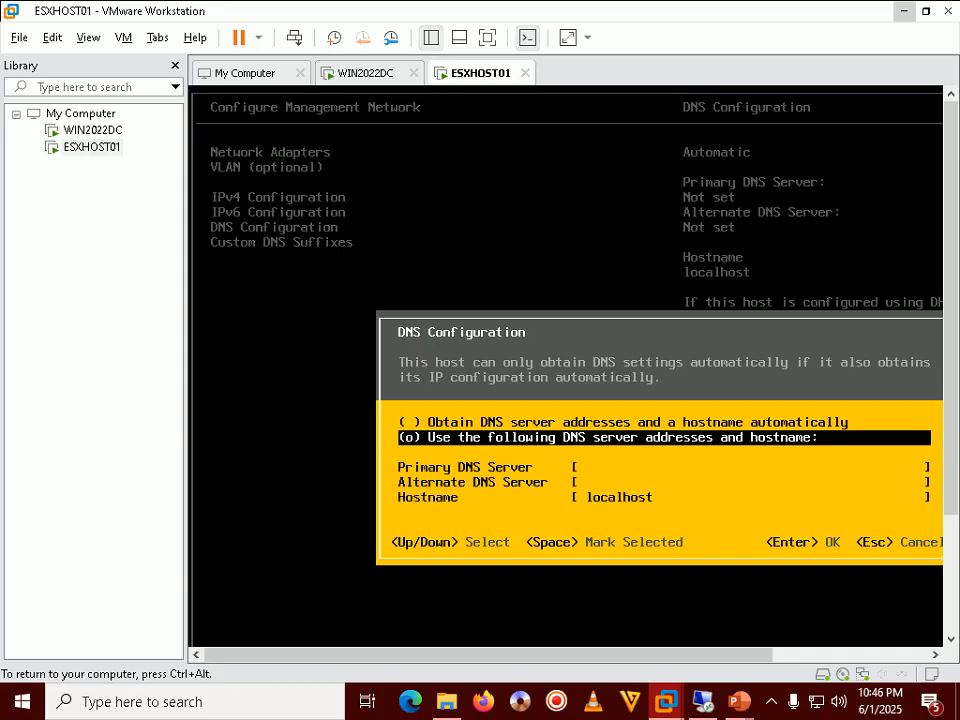
key(Down)
text(192.16)
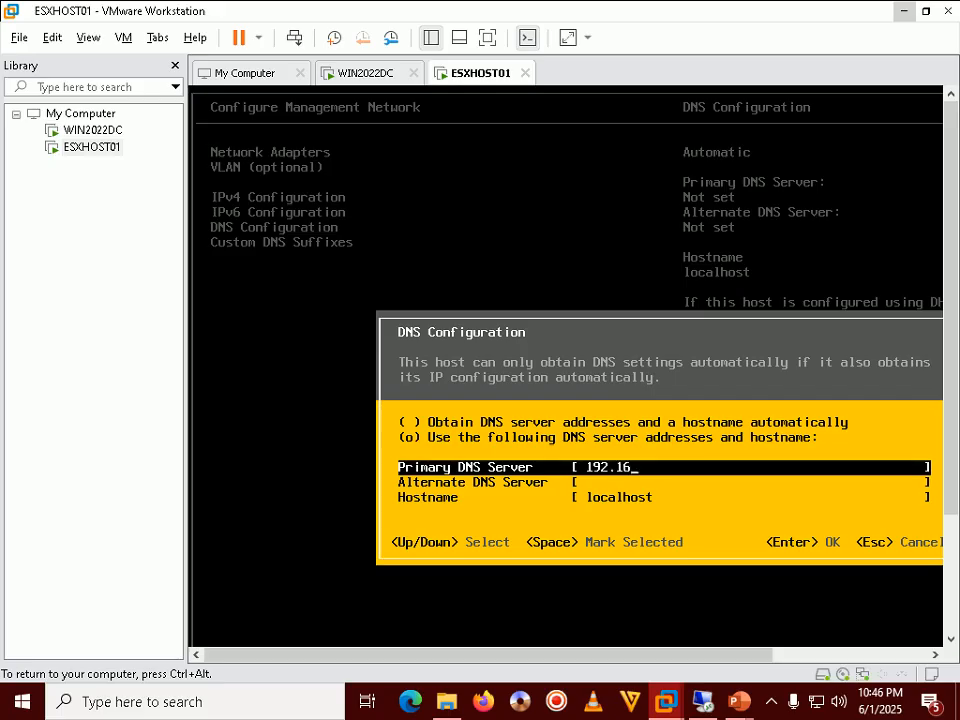
text(8.1.100)
Step: Bring the full-screen PowerPoint slide show back to the front
key(ctrl+alt)
mouse_move(733, 707)
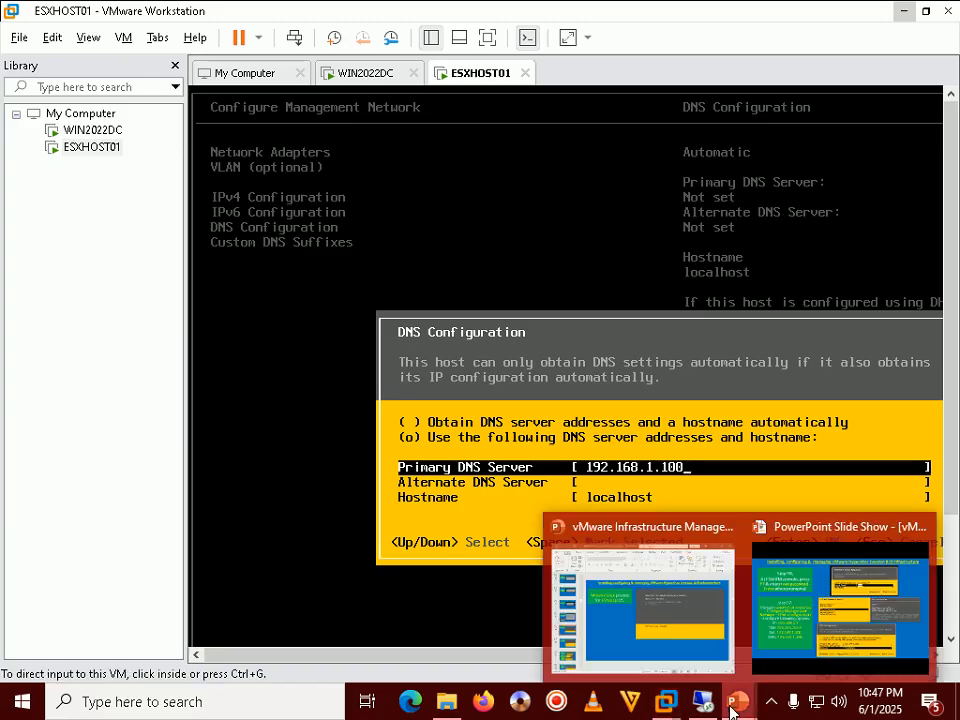
click(840, 605)
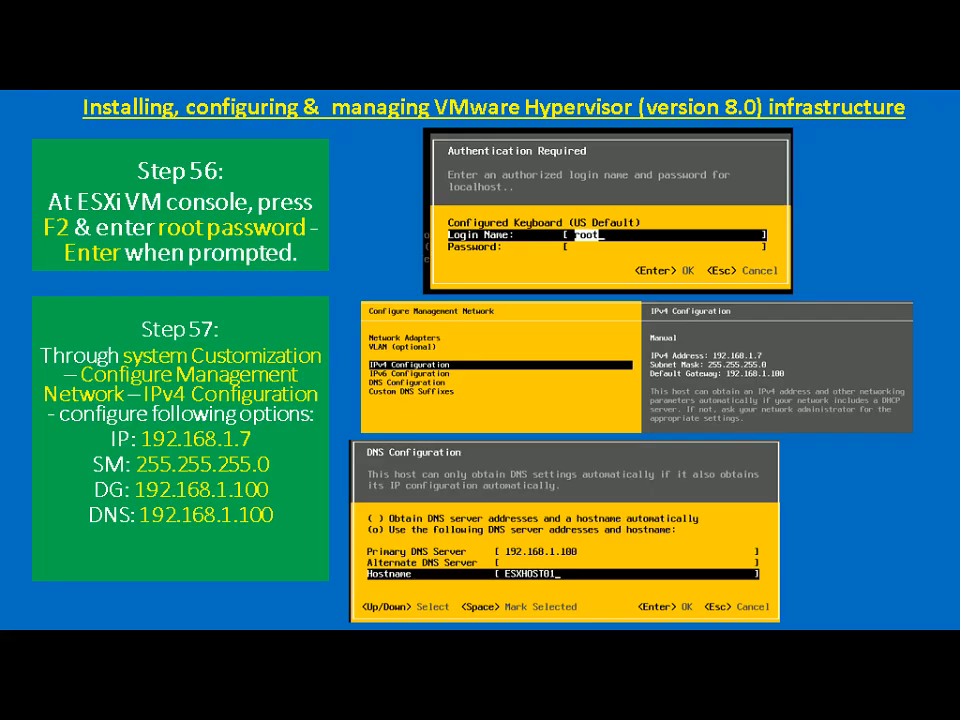
Step: Advance the slide to show Hostname: ESXHOST01, then switch back to the ESXi console
key(Right)
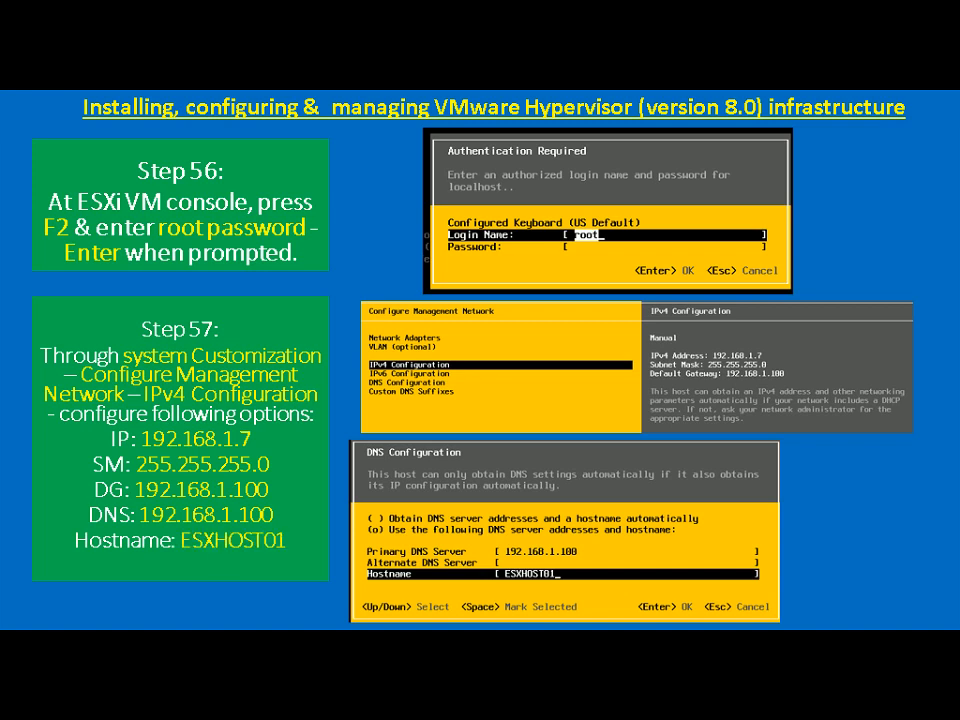
key(alt+Tab)
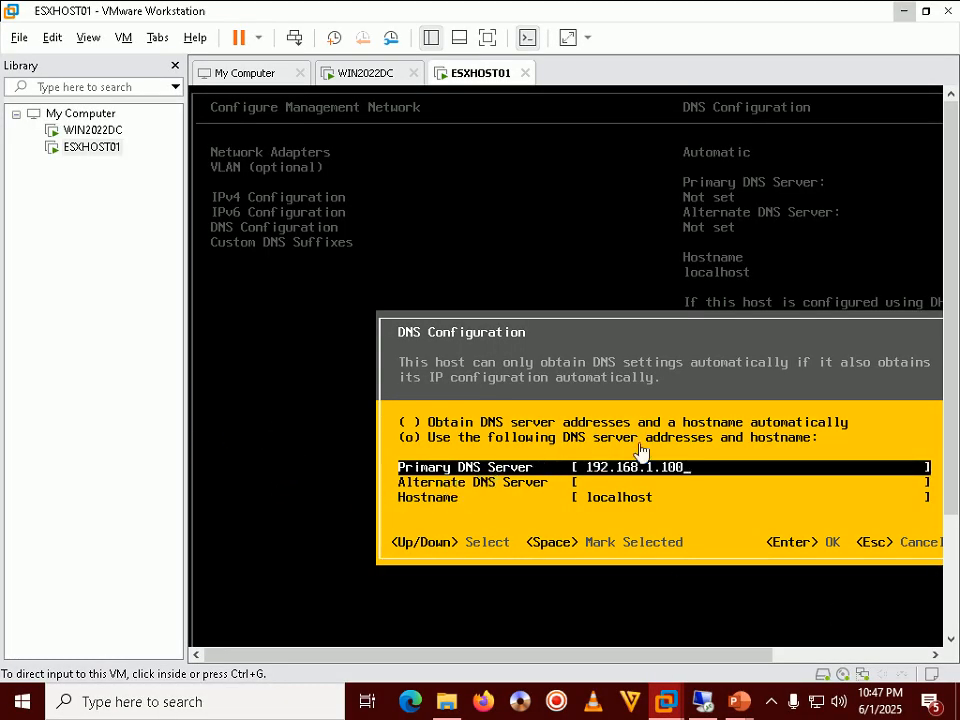
Step: Replace the hostname localhost with ESXHOST01 and apply the DNS settings
click(317, 490)
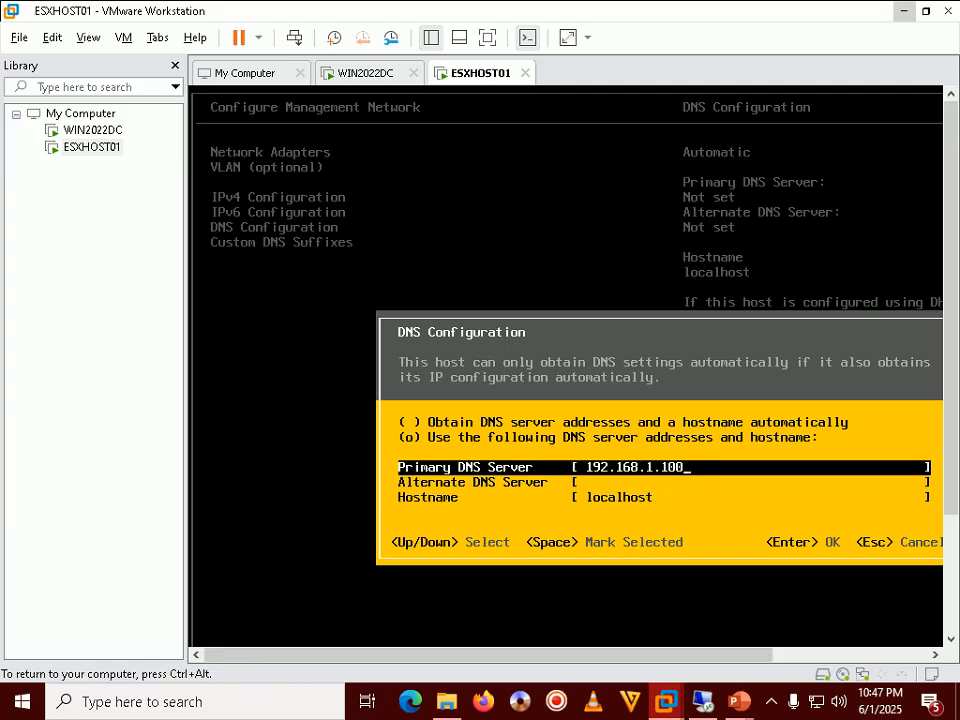
key(Down)
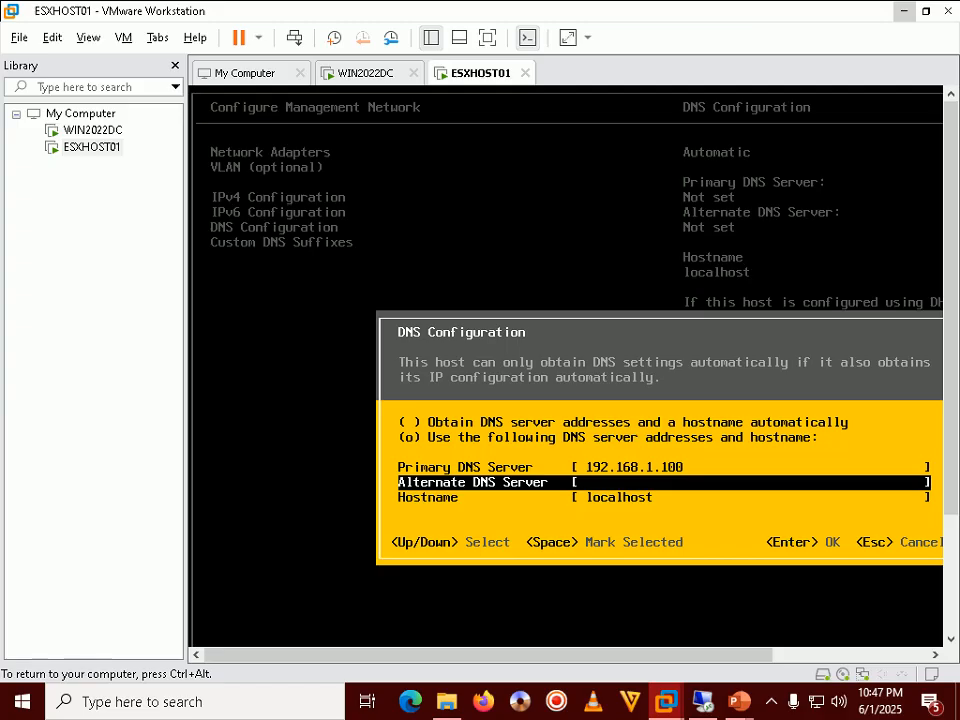
key(Down)
key(BackSpace)
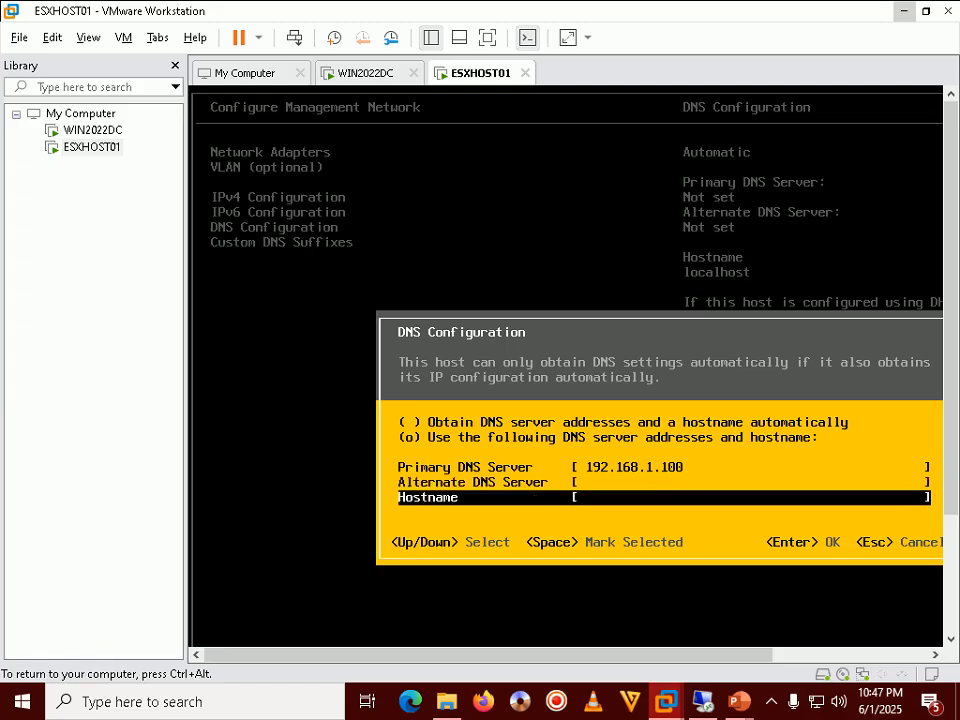
text(ESXHOST01)
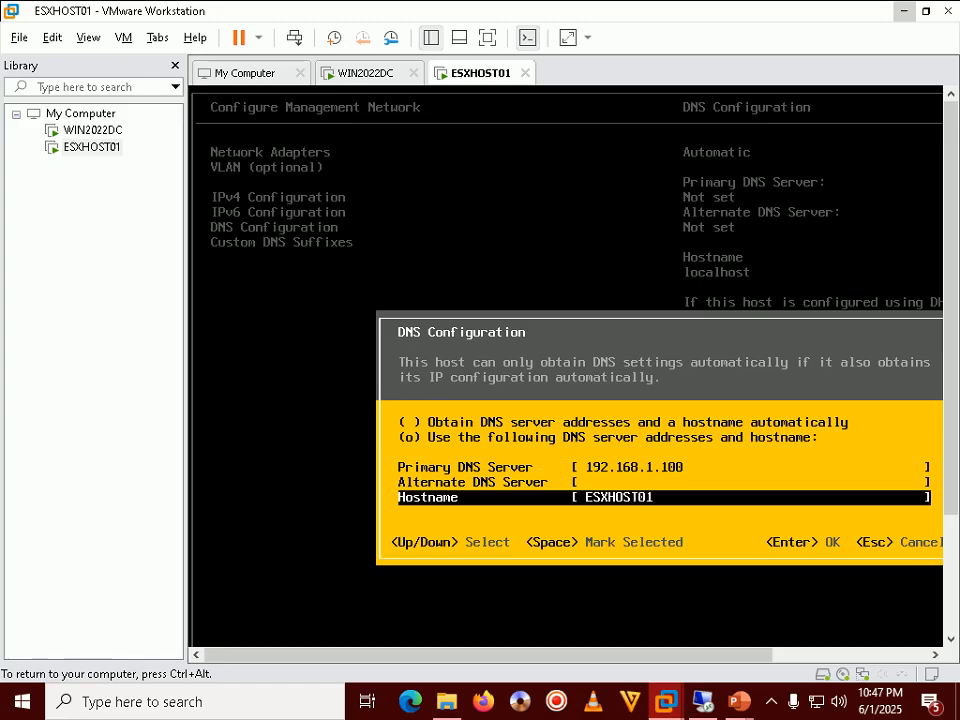
key(Return)
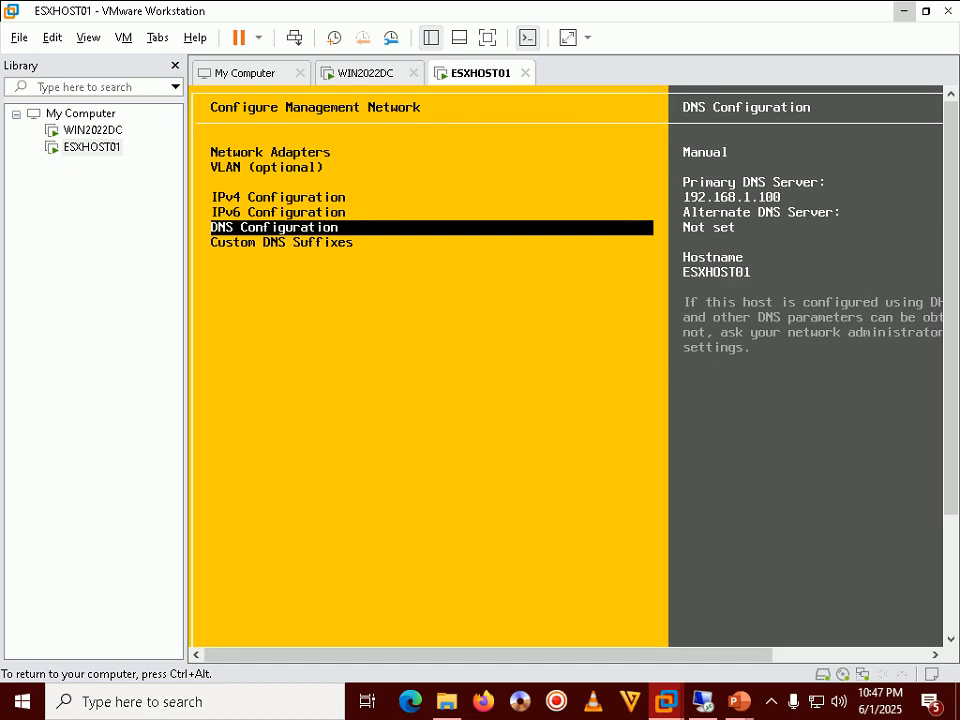
Step: Reveal Disable: IPv6 on the Step 57 slide, then select IPv6 Configuration in the ESXi console
key(ctrl+alt)
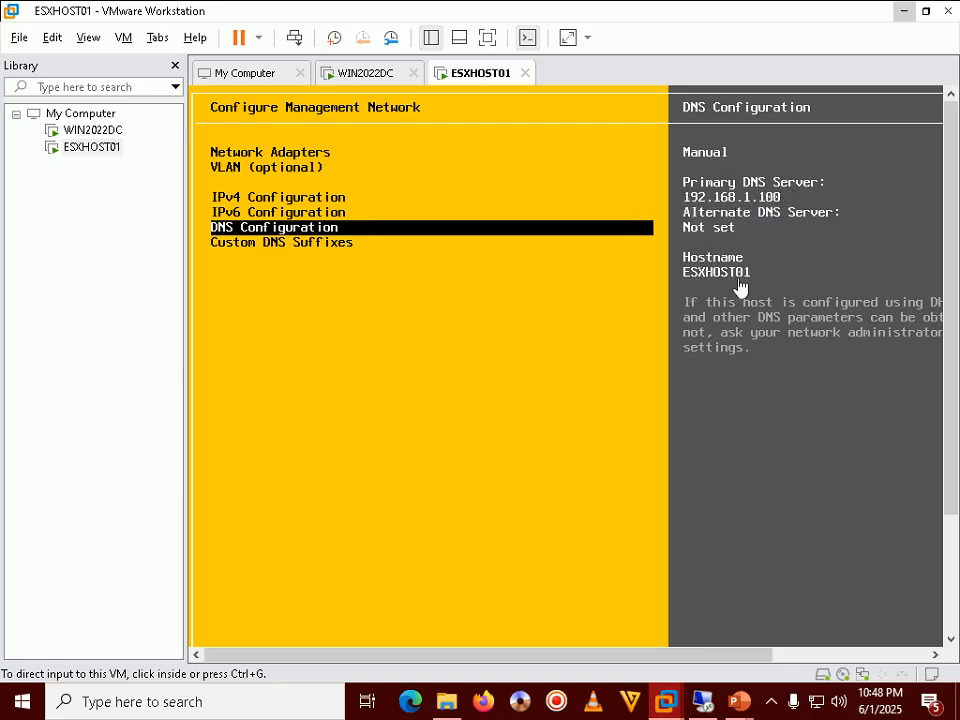
mouse_move(738, 700)
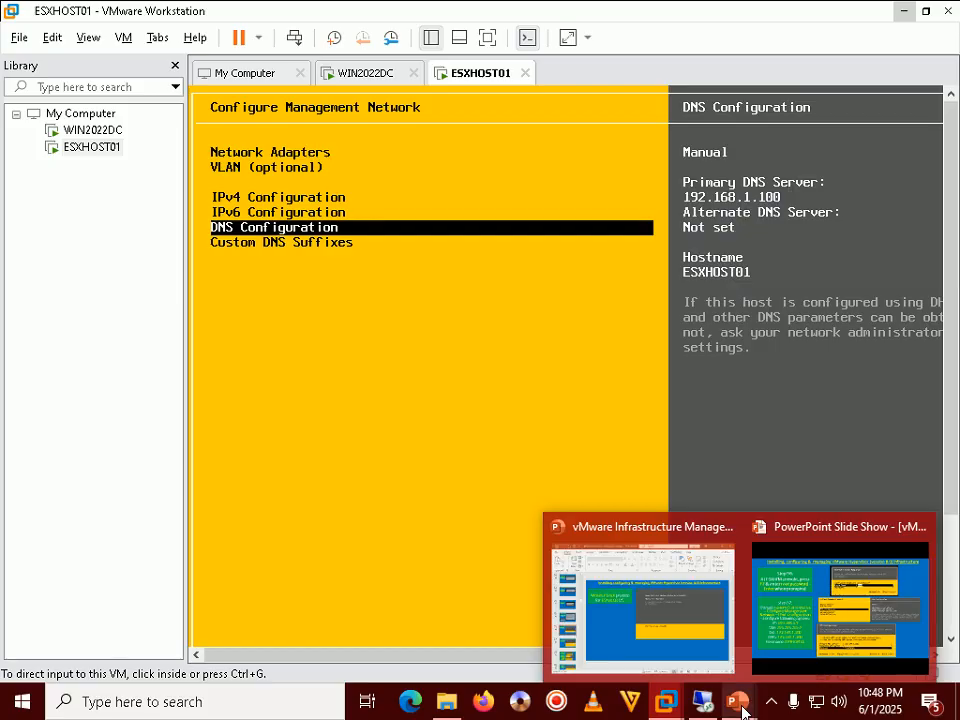
click(791, 621)
key(Right)
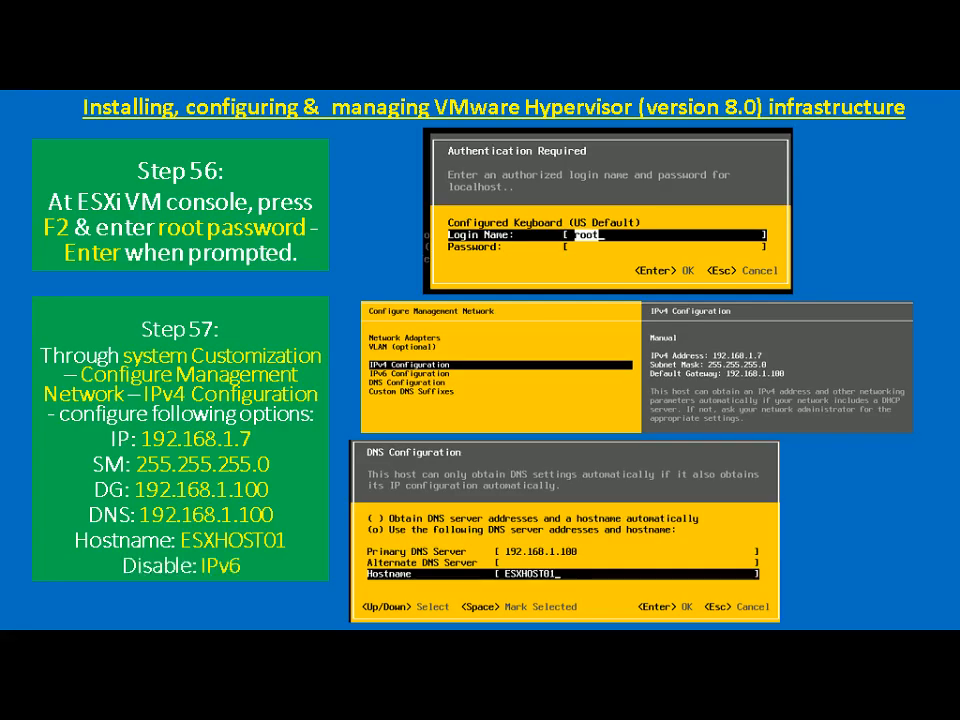
key(alt+Tab)
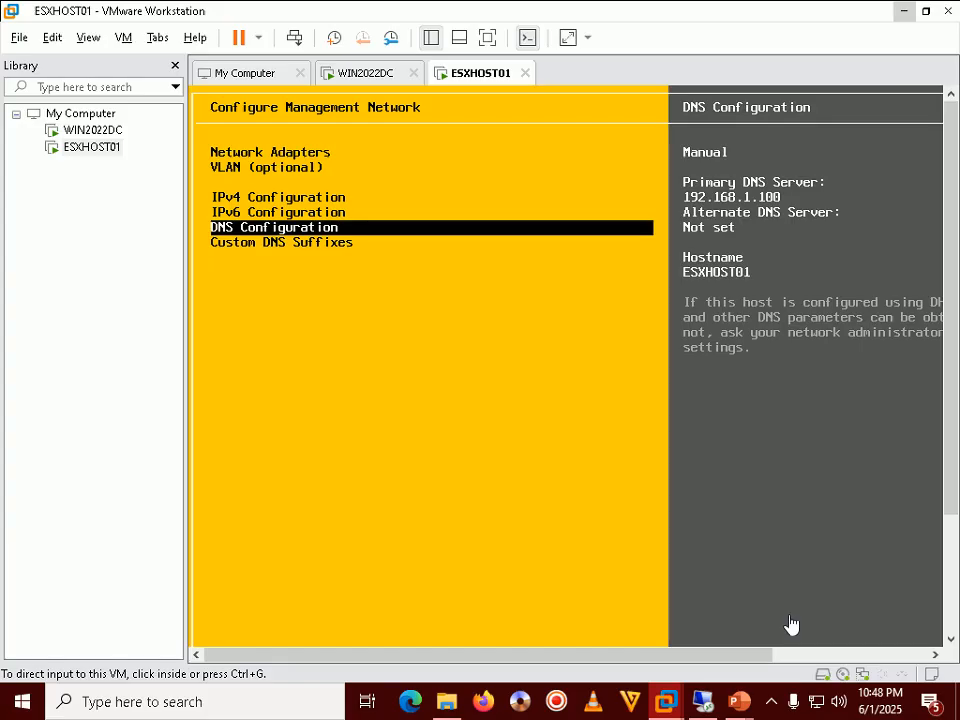
click(581, 499)
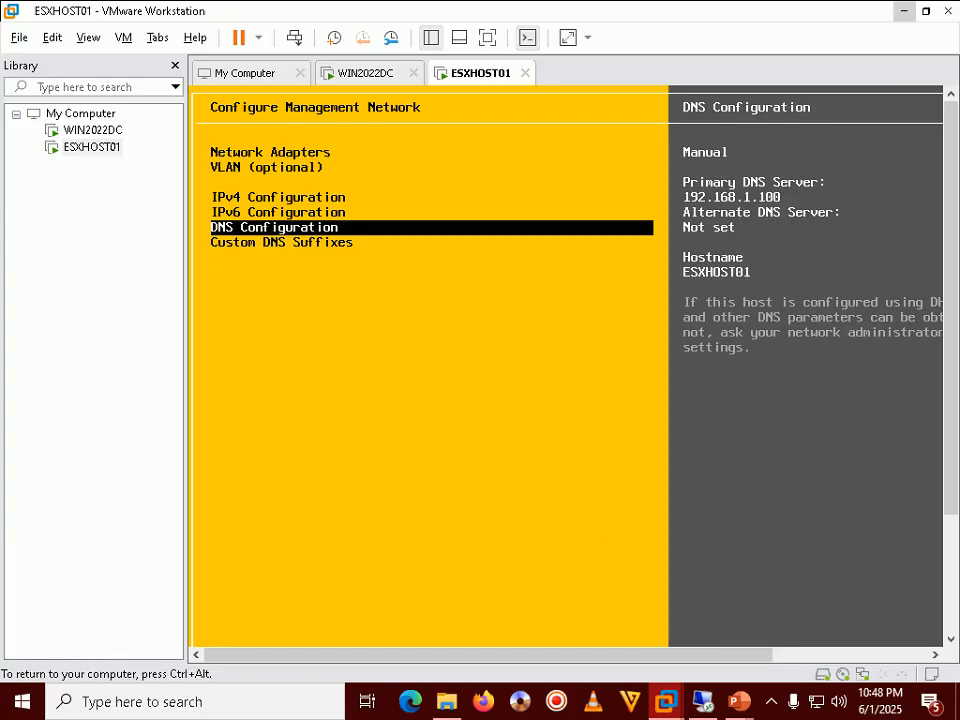
key(Up)
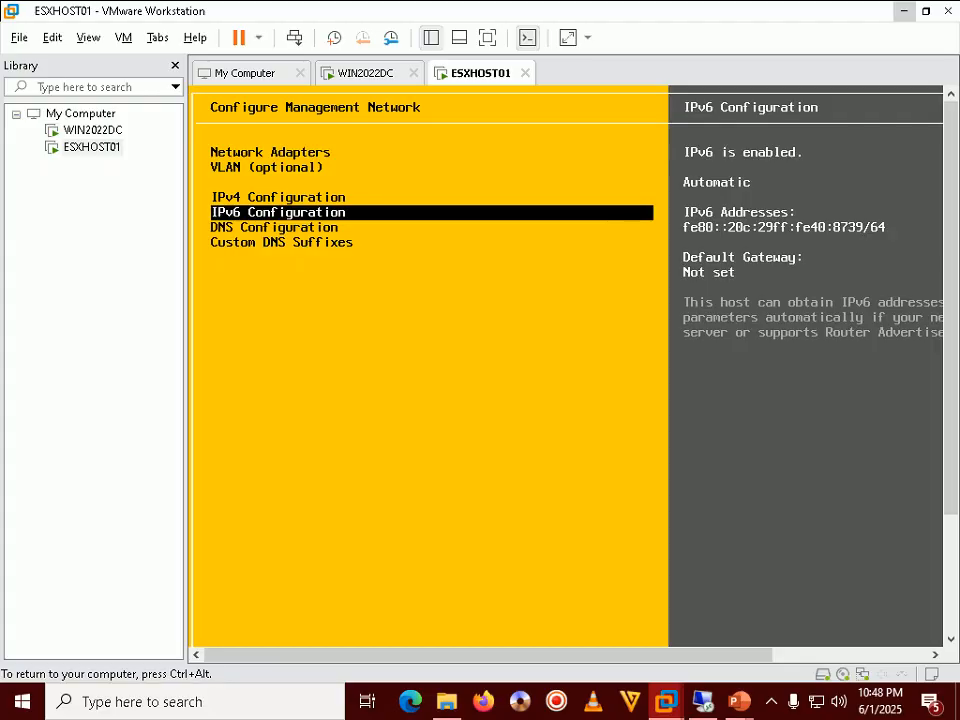
Step: Set ESXHOST01's IPv6 Configuration to 'Disable IPv6 (restart required)'
key(Return)
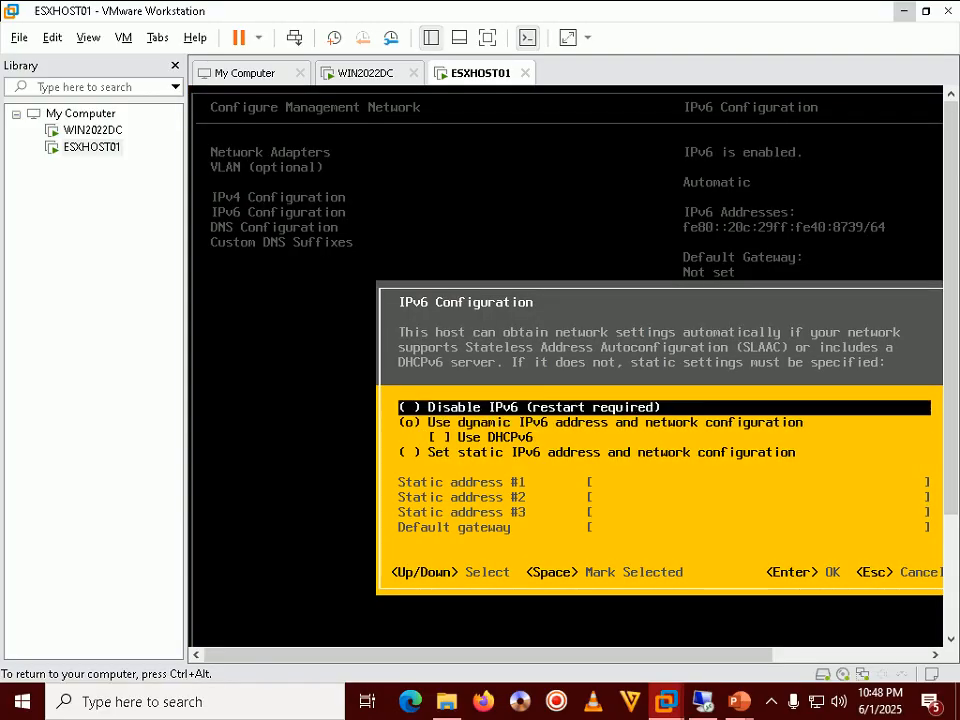
key(space)
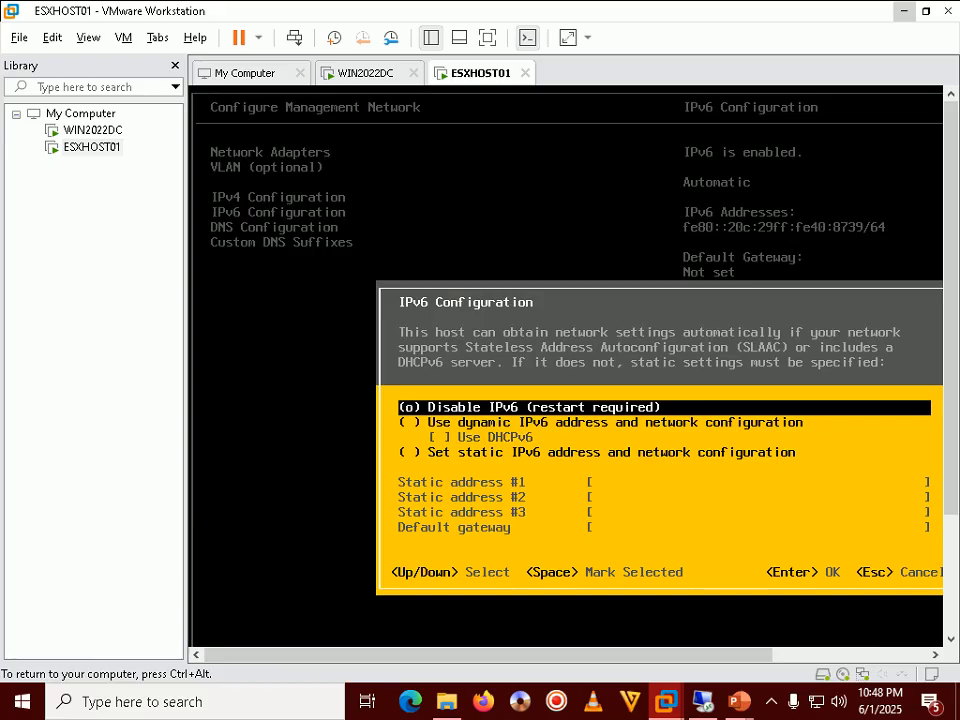
key(Return)
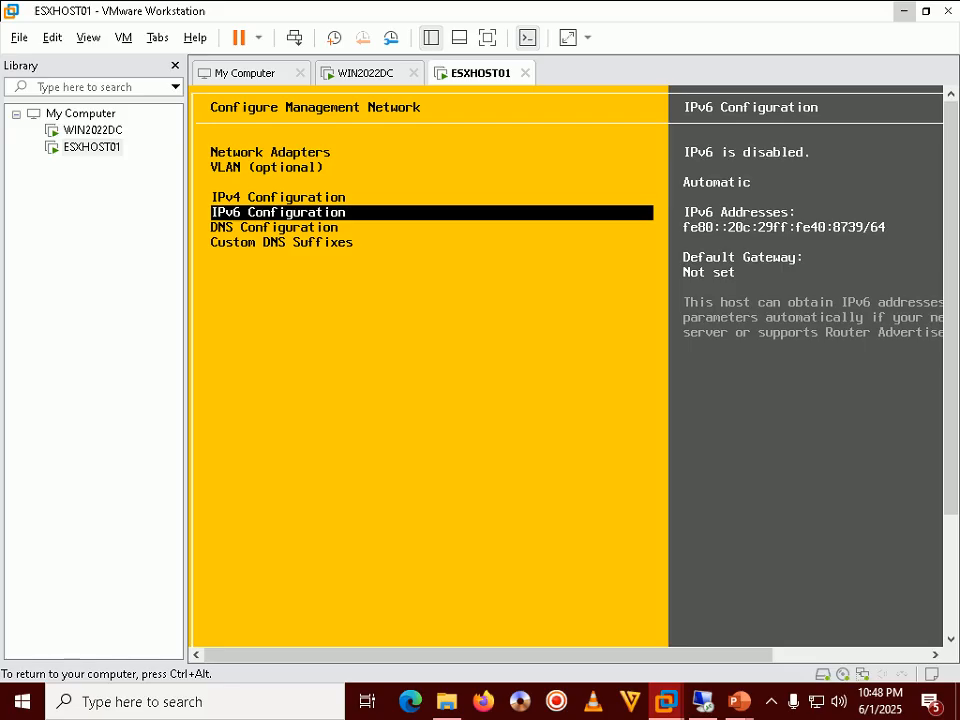
key(Up)
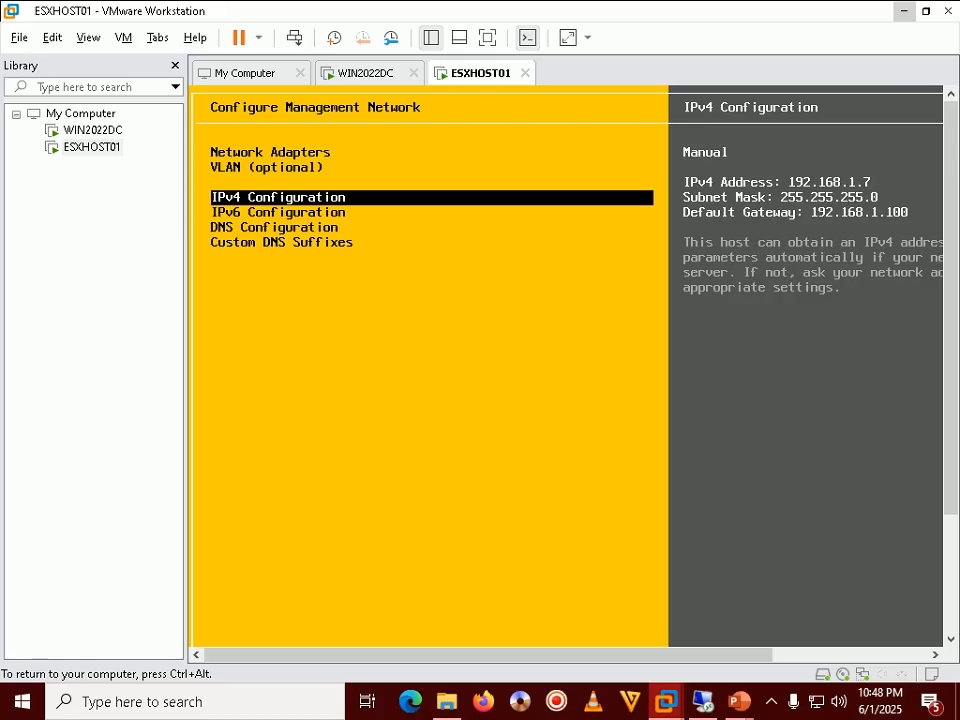
key(ctrl+alt)
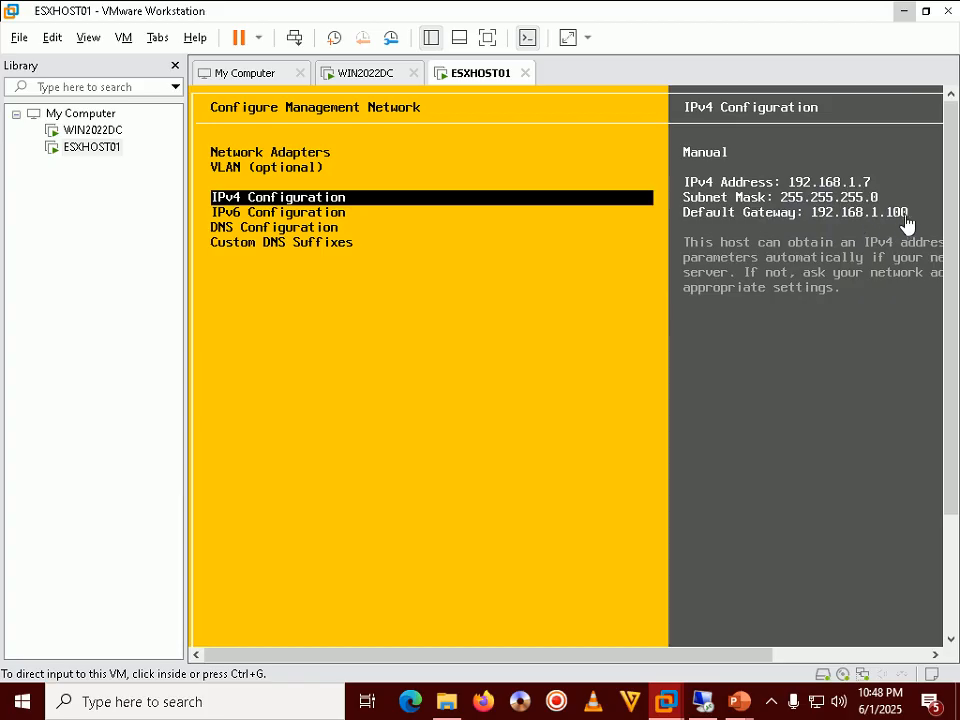
click(399, 276)
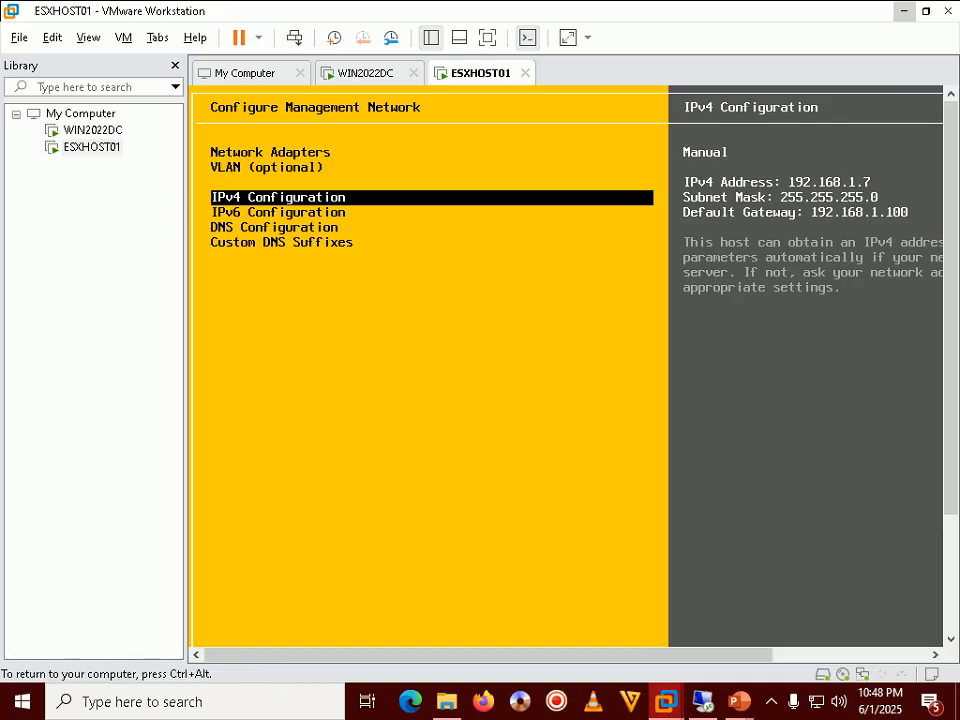
key(Down)
key(Down)
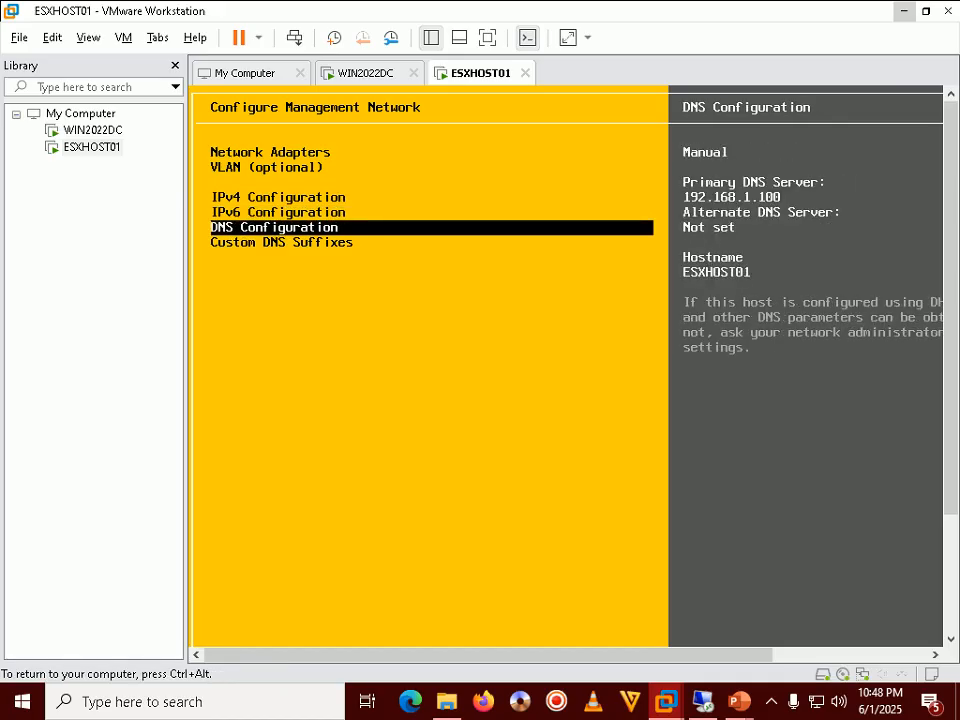
key(ctrl+alt)
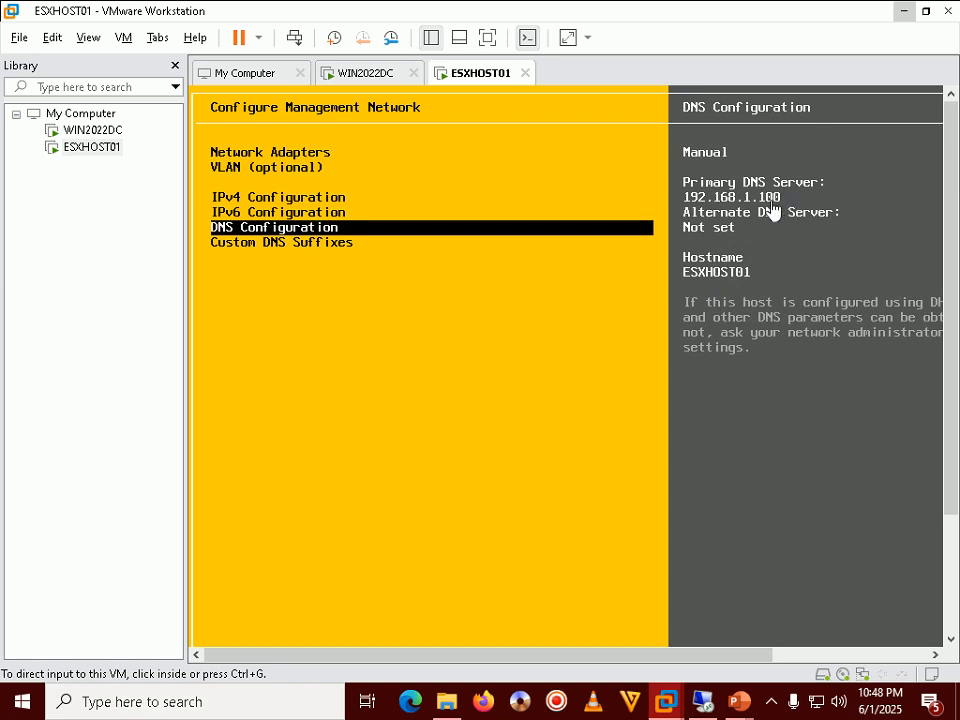
click(394, 345)
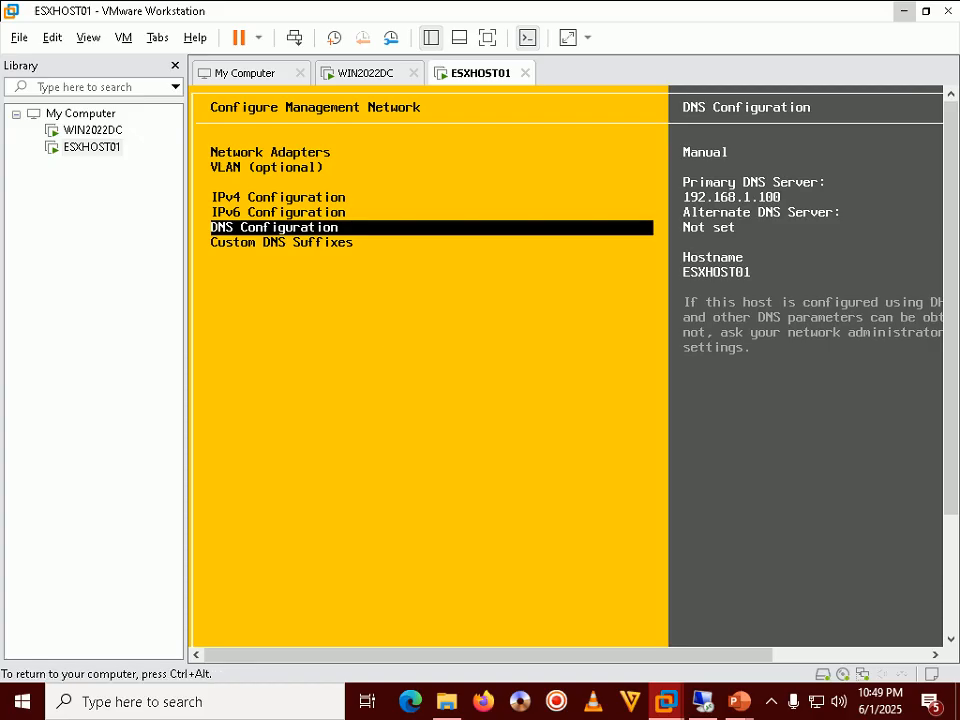
key(Up)
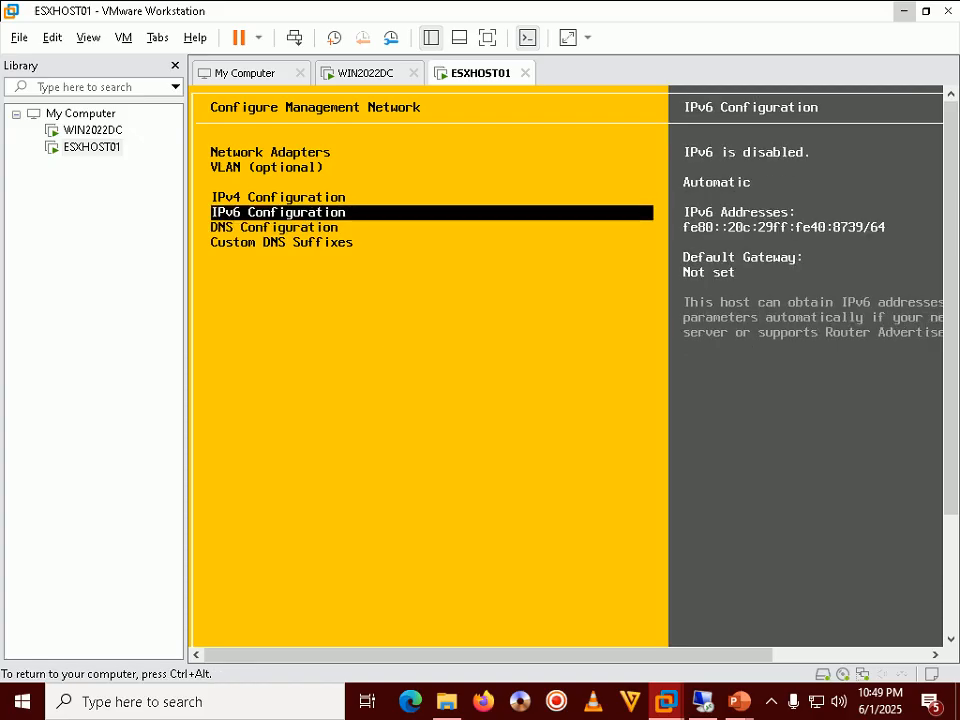
key(Down)
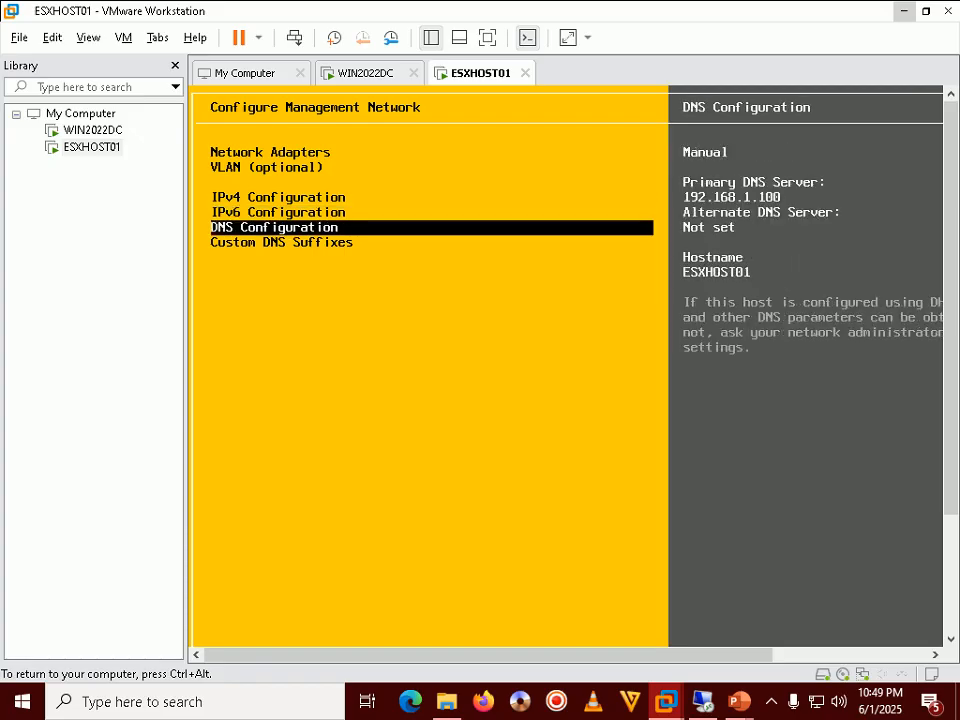
key(ctrl+alt)
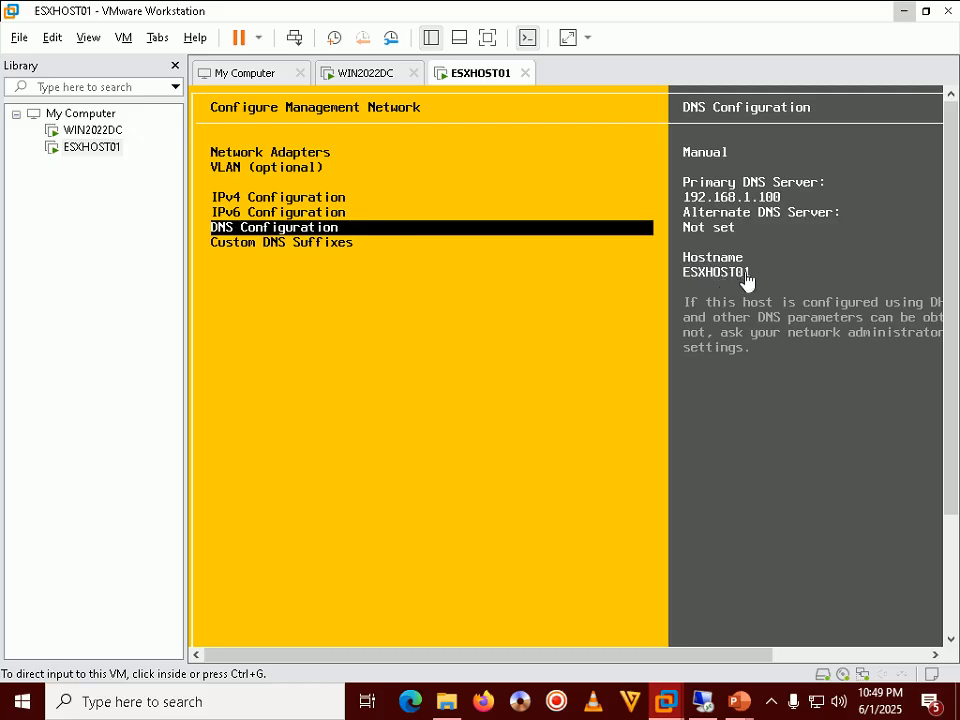
click(364, 236)
key(Up)
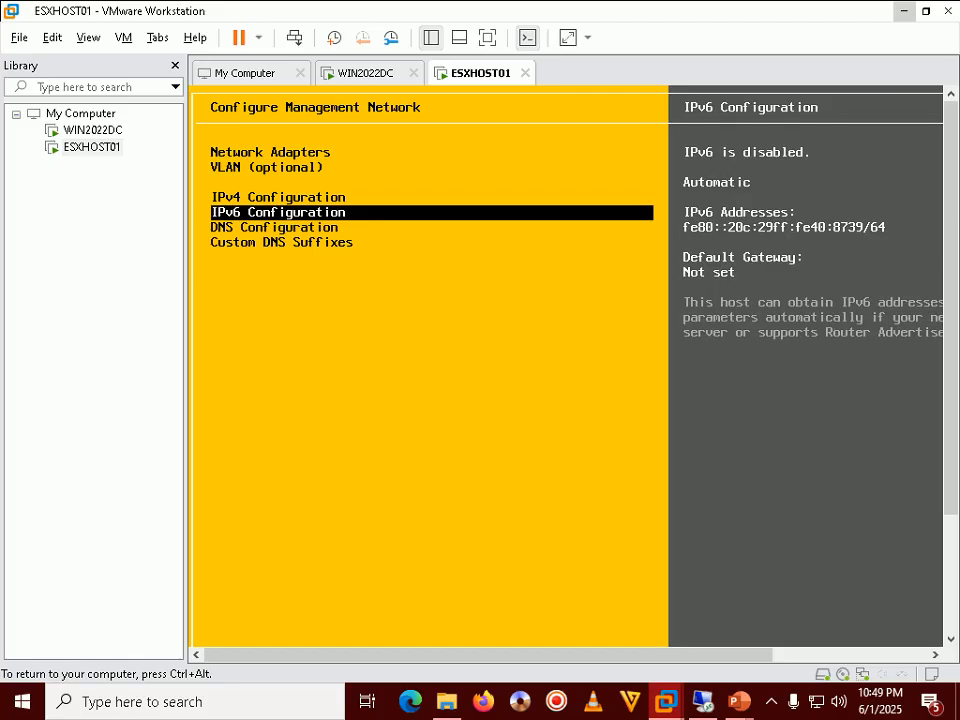
key(ctrl+alt)
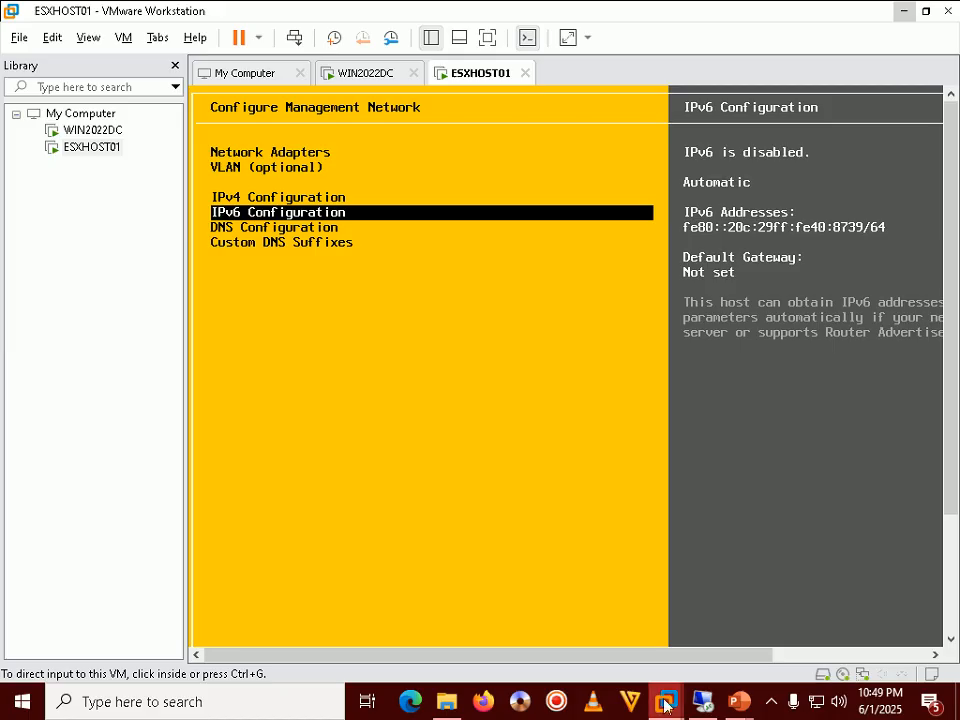
mouse_move(735, 708)
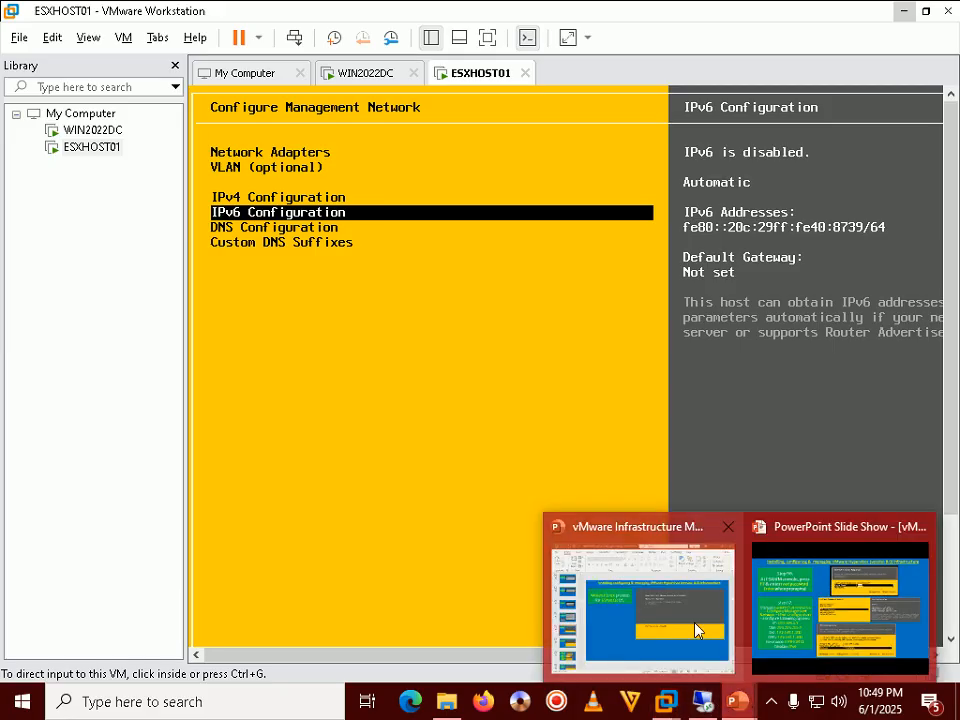
Step: Advance the tutorial slide show to Step 58 on saving network changes, then return to ESXHOST01
click(804, 585)
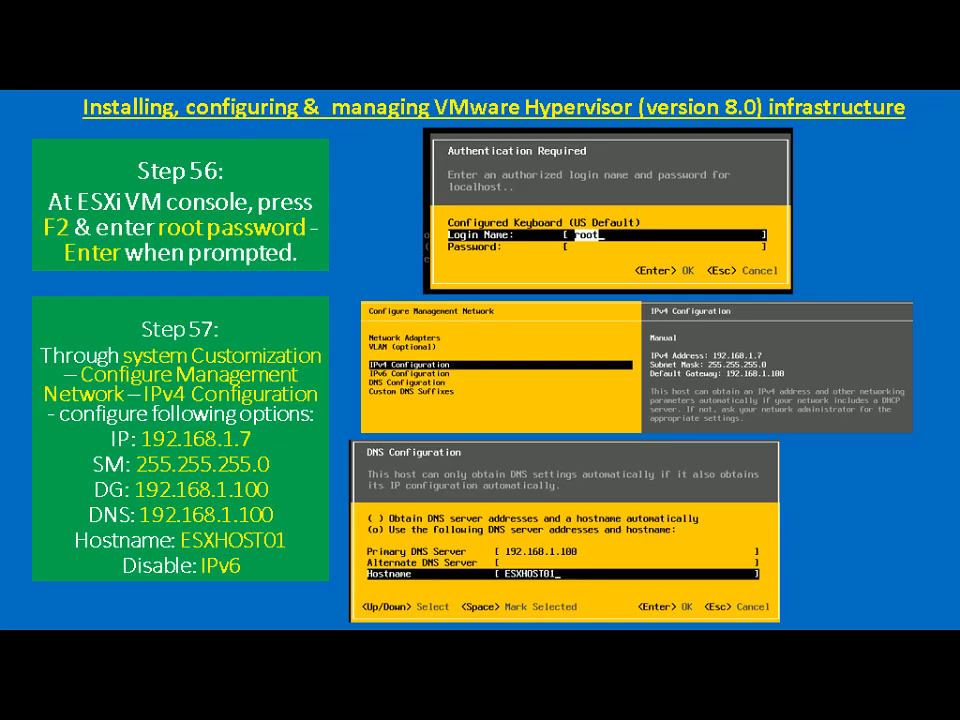
key(Right)
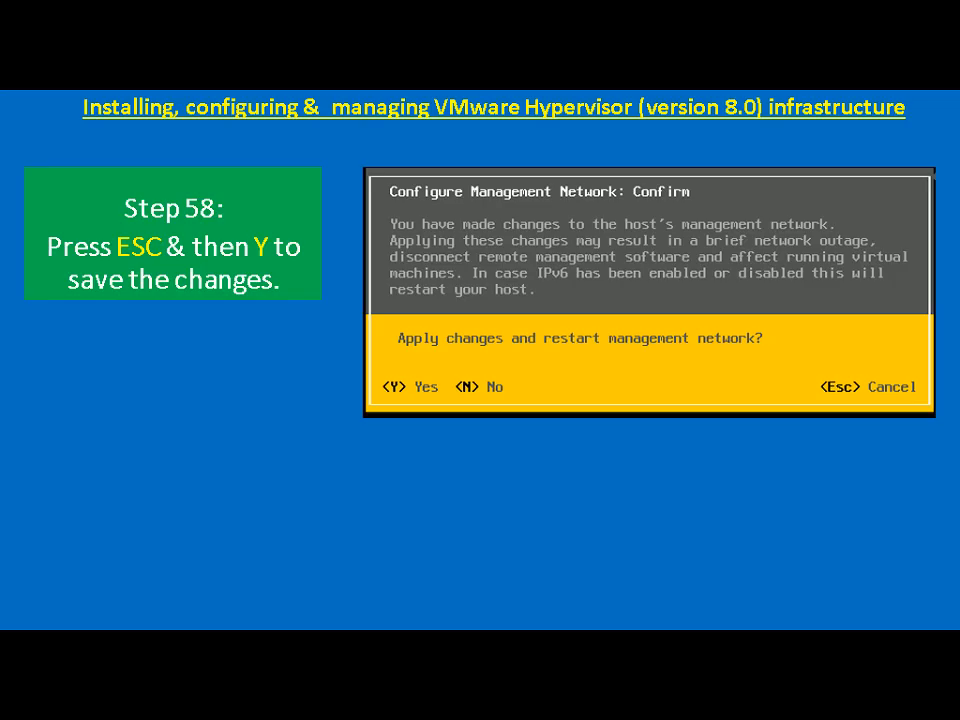
key(alt+Tab)
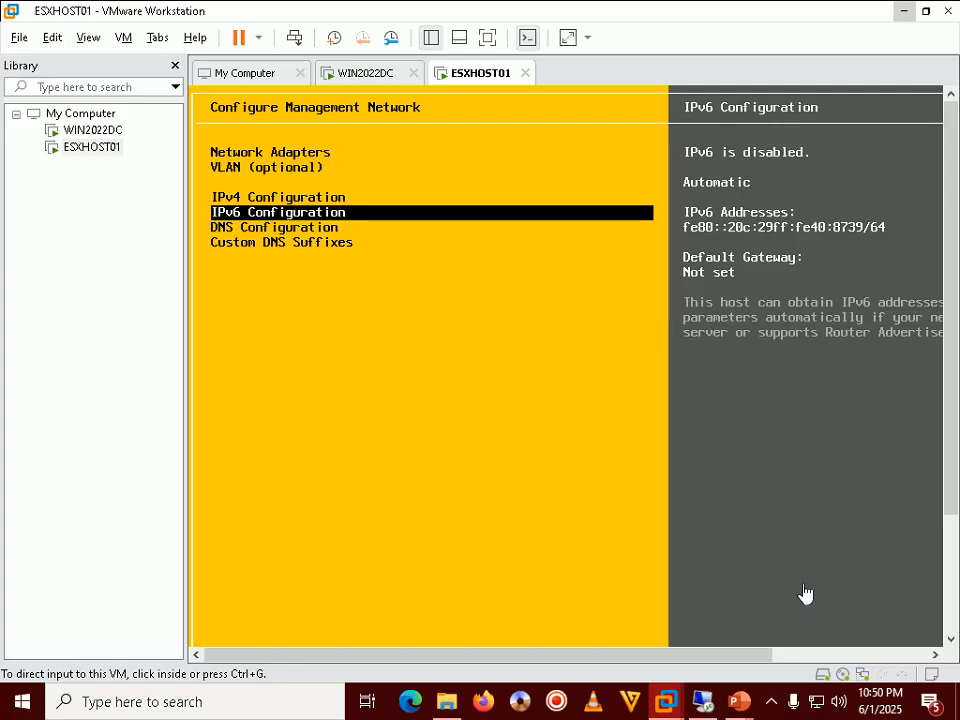
Step: Leave the ESXi network menu and confirm applying the changes, rebooting ESXHOST01
click(806, 594)
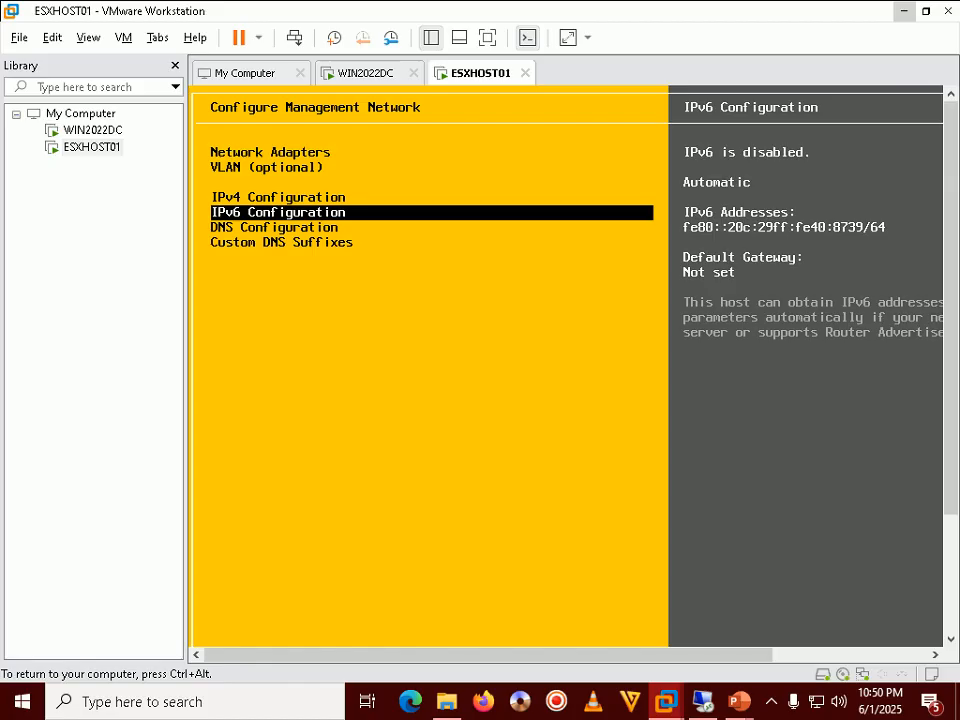
key(Escape)
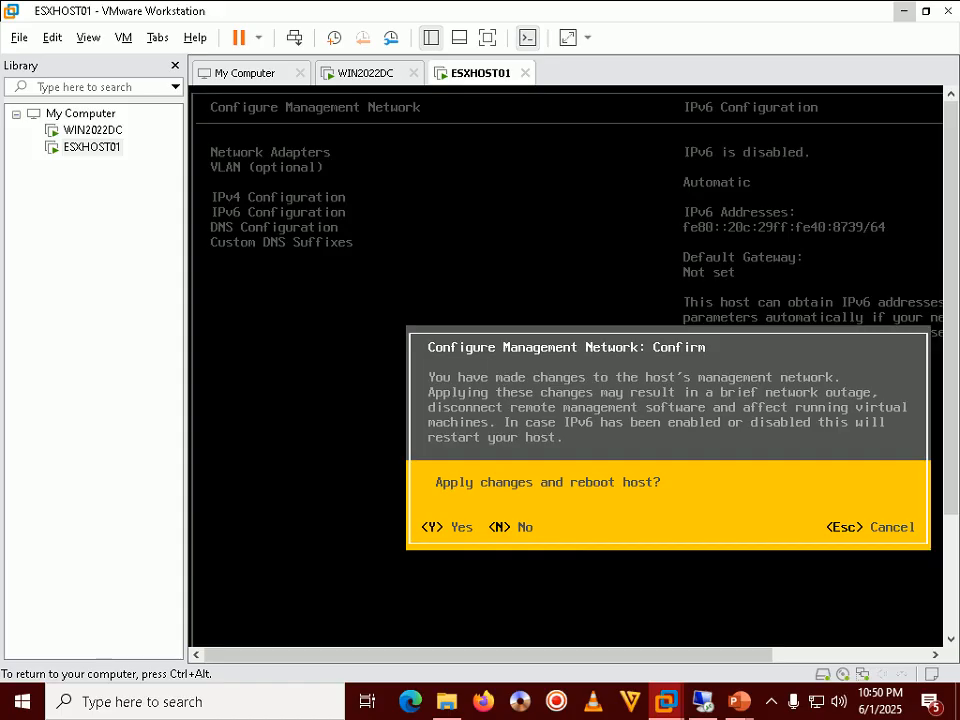
key(Escape)
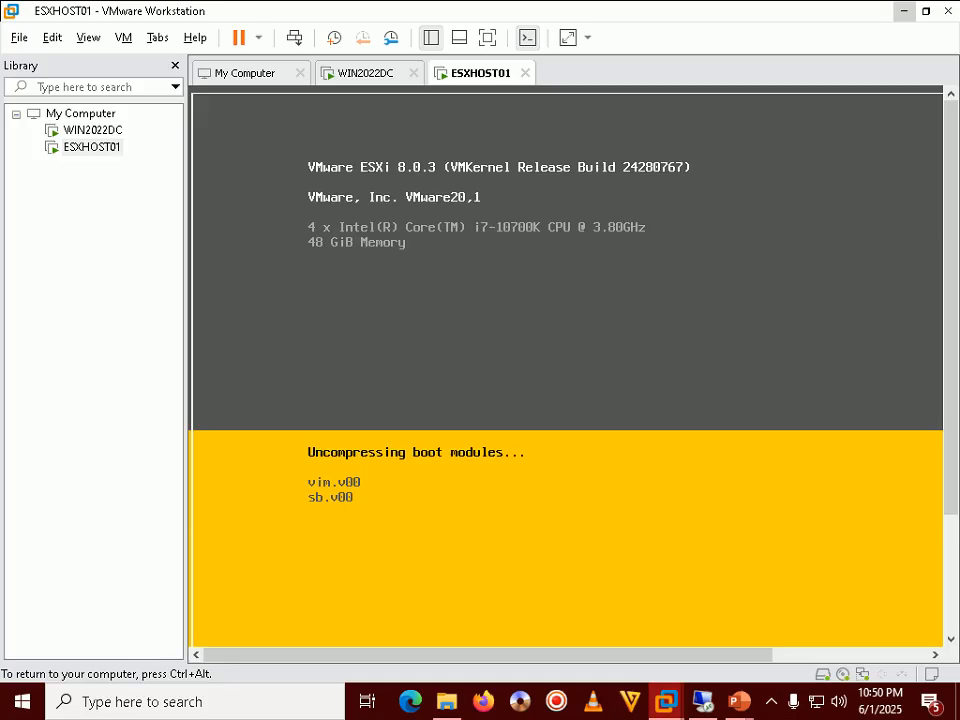
Step: Release the VM's keyboard and mouse and bring the Step 58 slide show back
key(ctrl+alt)
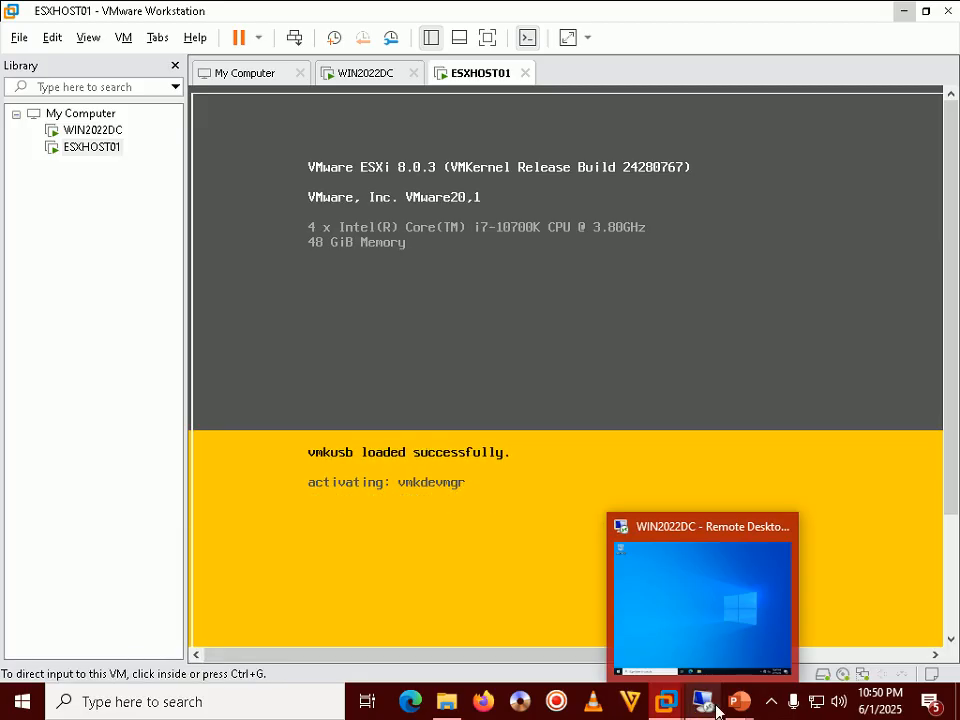
mouse_move(738, 708)
click(840, 600)
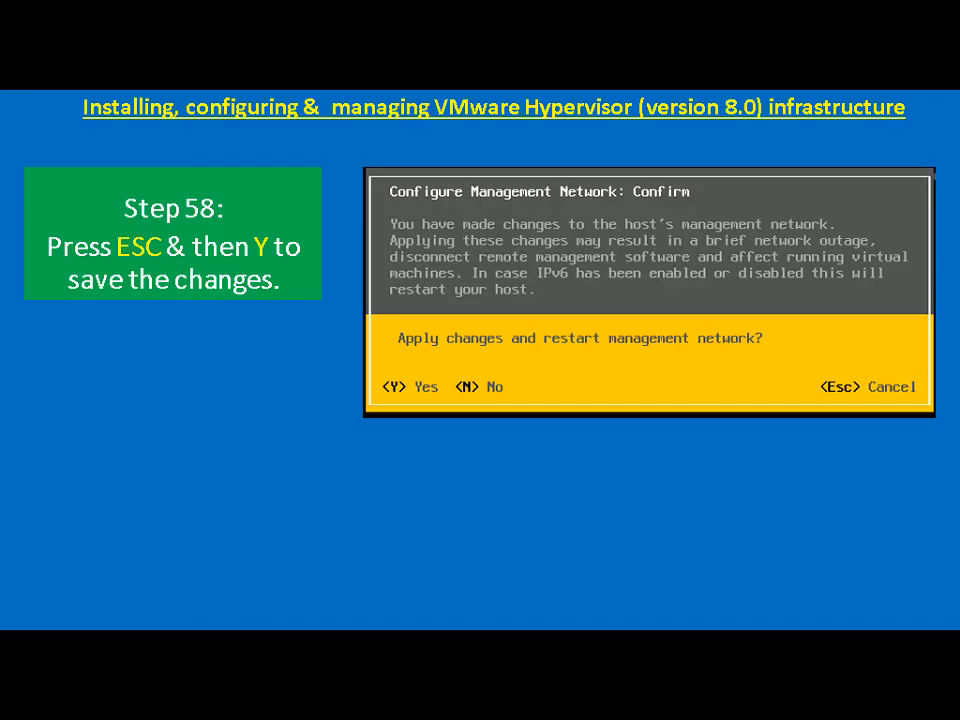
Step: Advance to Step 60 and check ESXHOST01's console shows management address 192.168.1.7
key(Right)
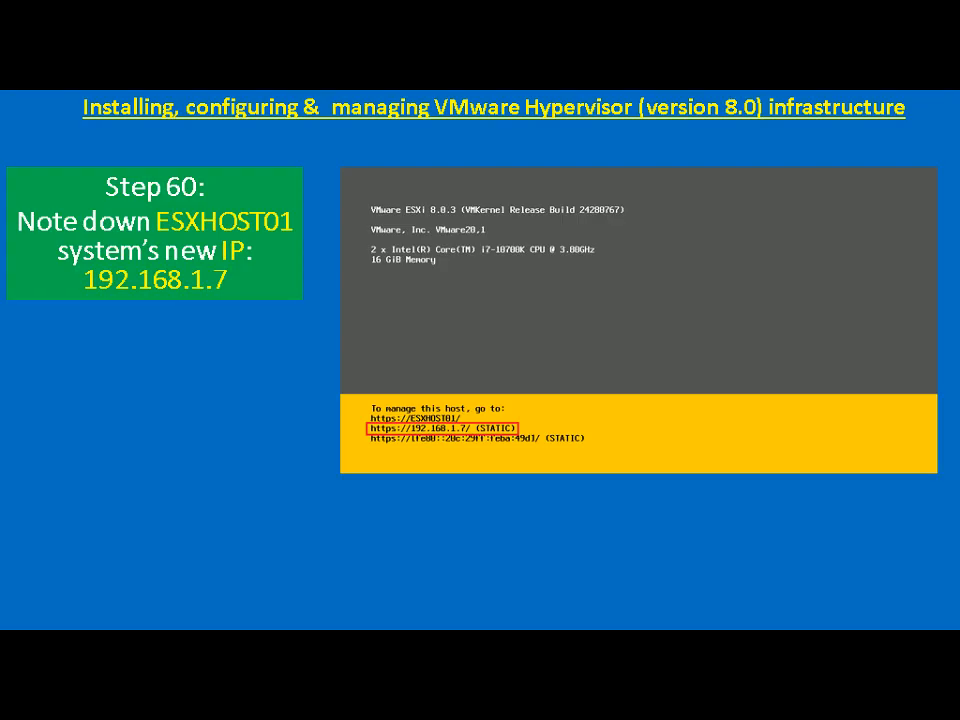
key(alt+Tab)
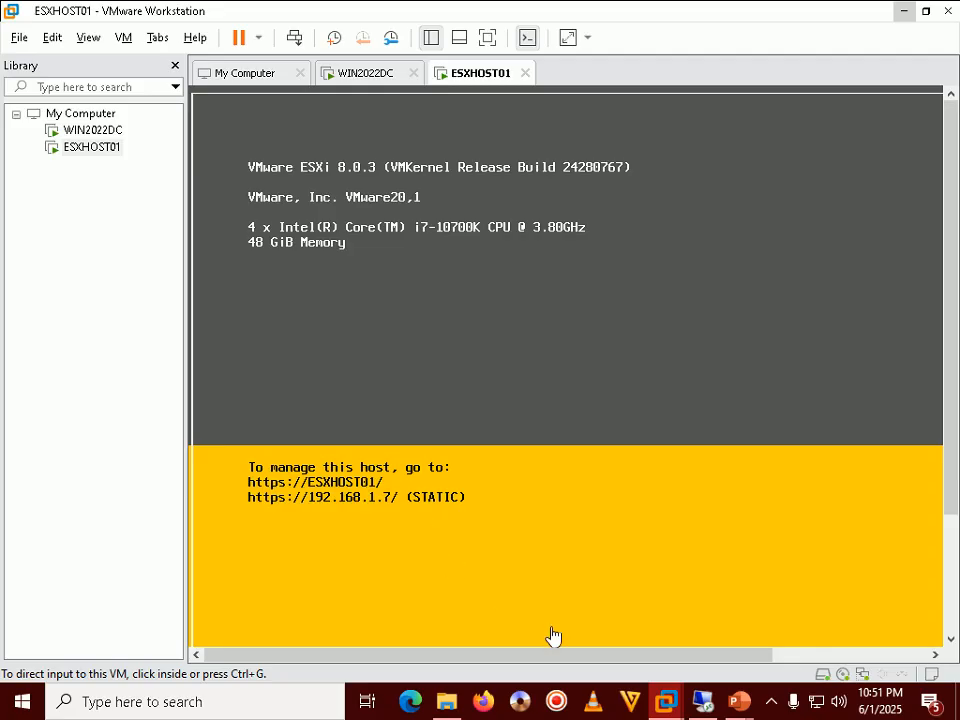
mouse_move(738, 700)
click(767, 617)
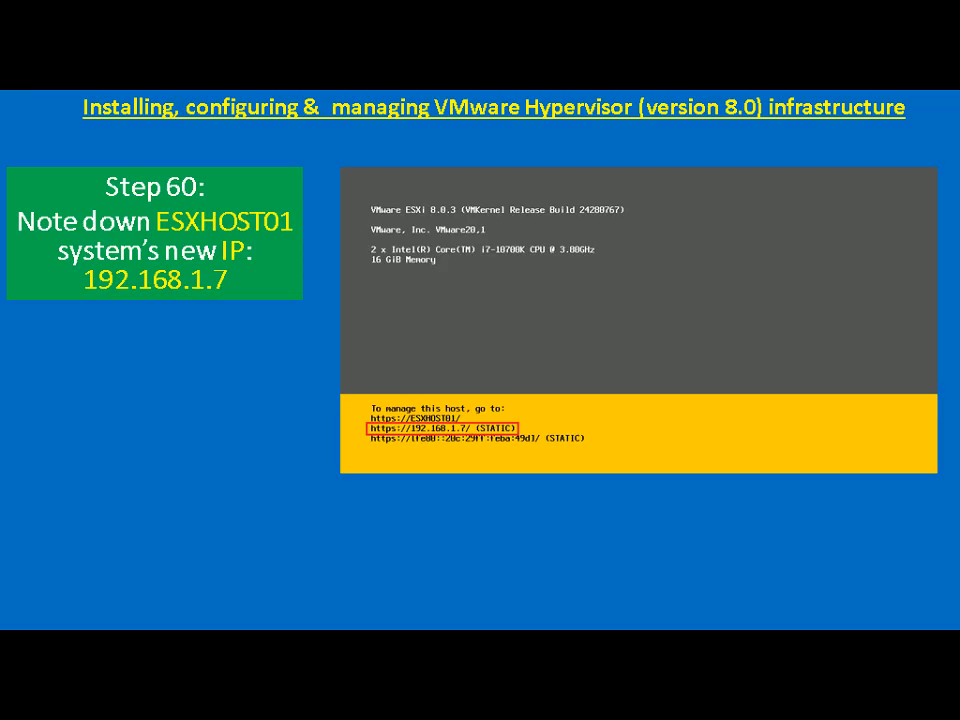
key(Right)
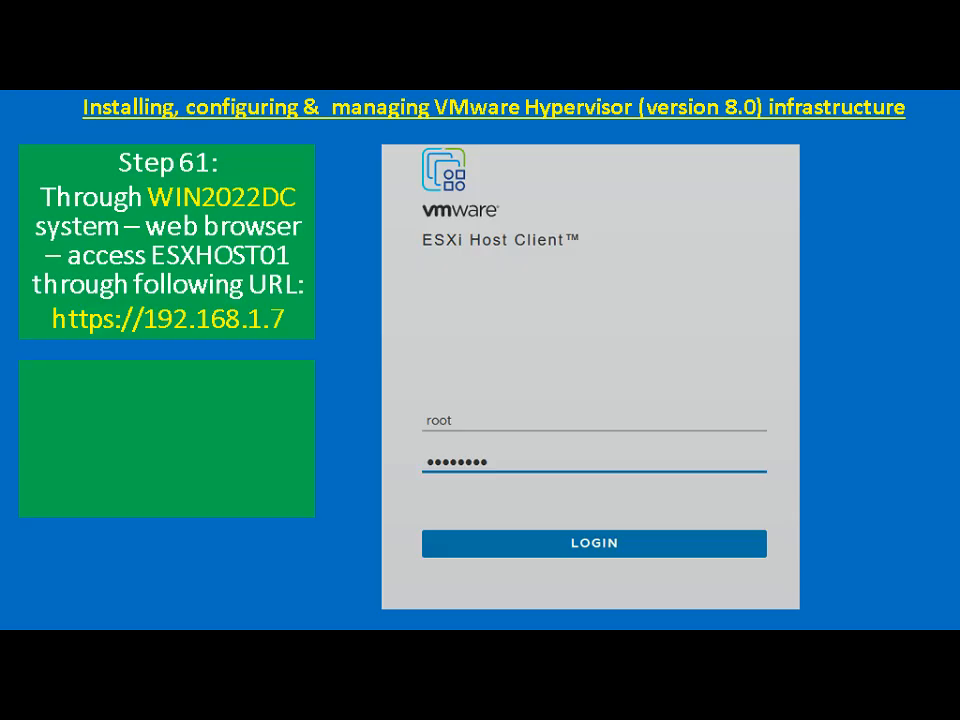
Step: On WIN2022DC, open DVD Drive (D:) > Other Tools and run Firefox Setup 136.0b4
key(alt+Tab)
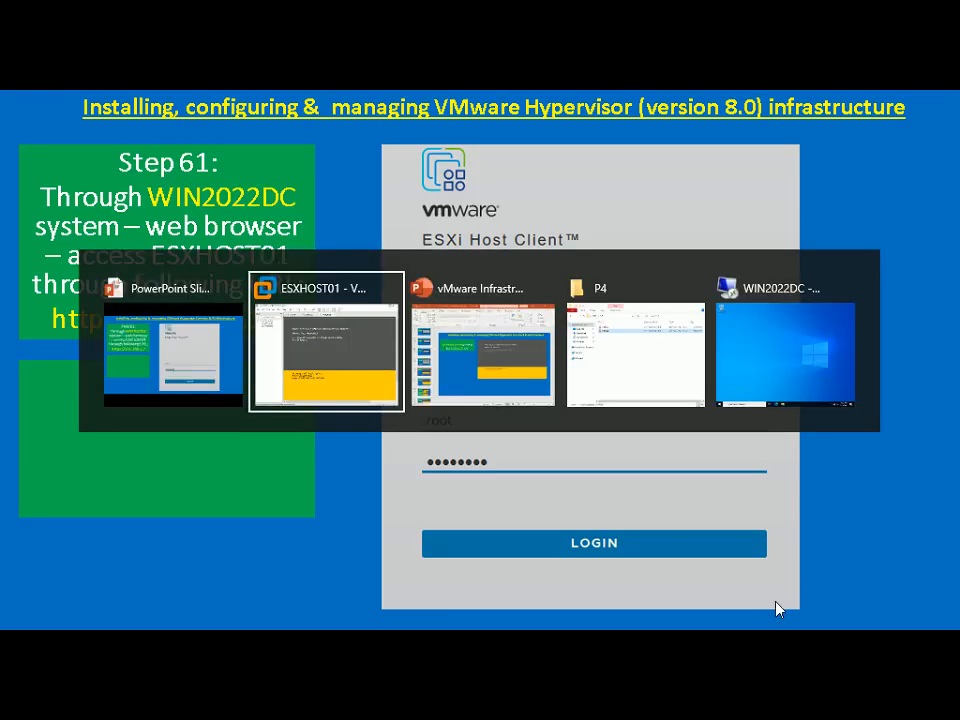
key(alt+Tab)
key(alt+Tab)
key(alt+Tab)
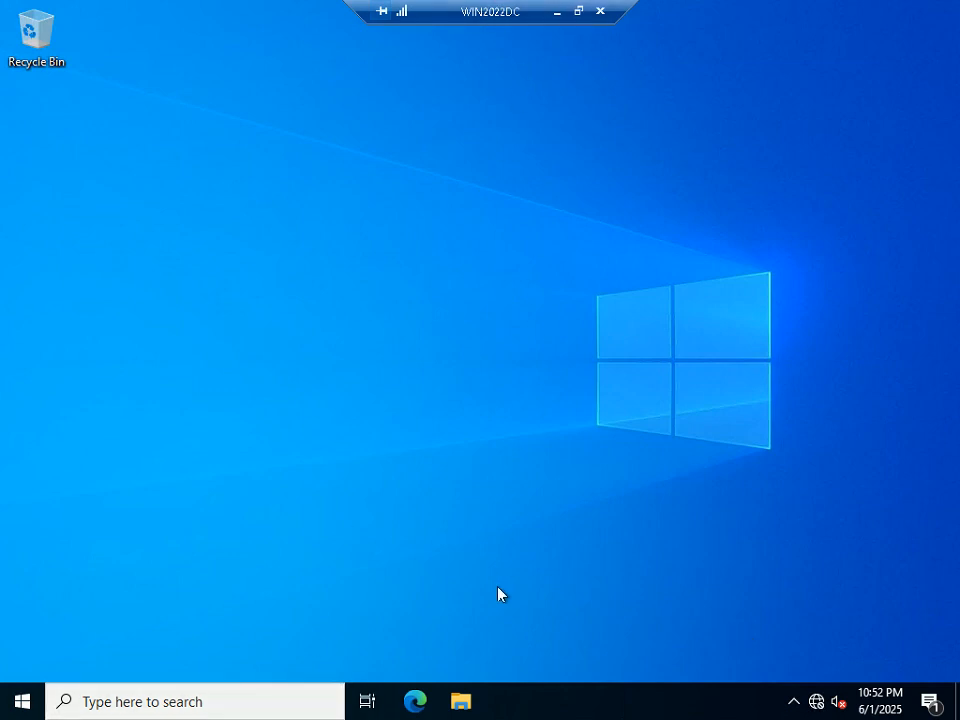
key(super+e)
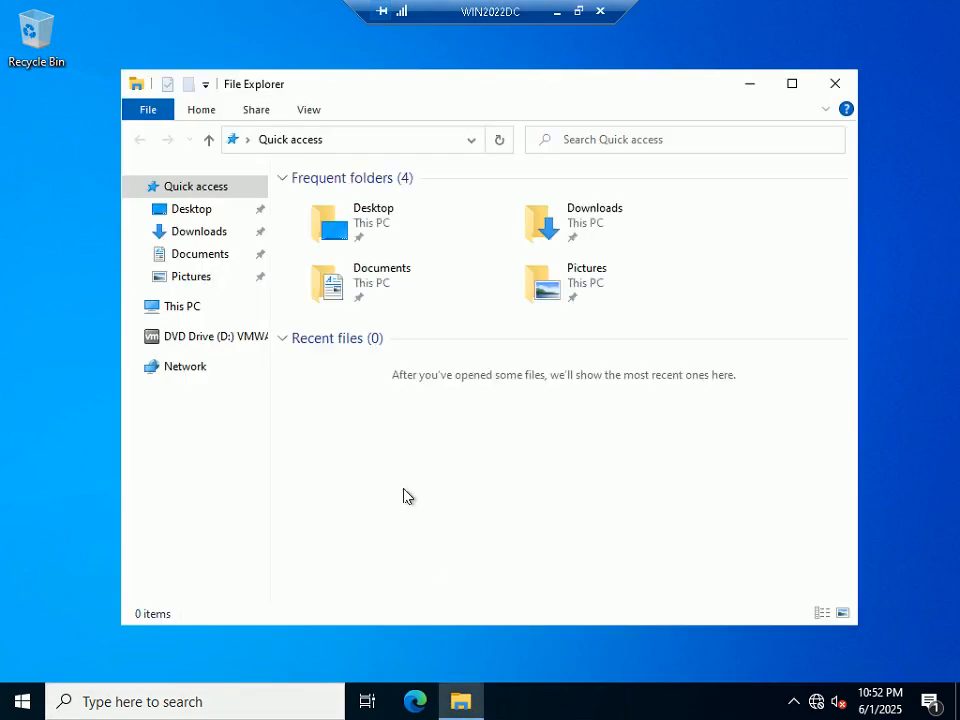
click(212, 338)
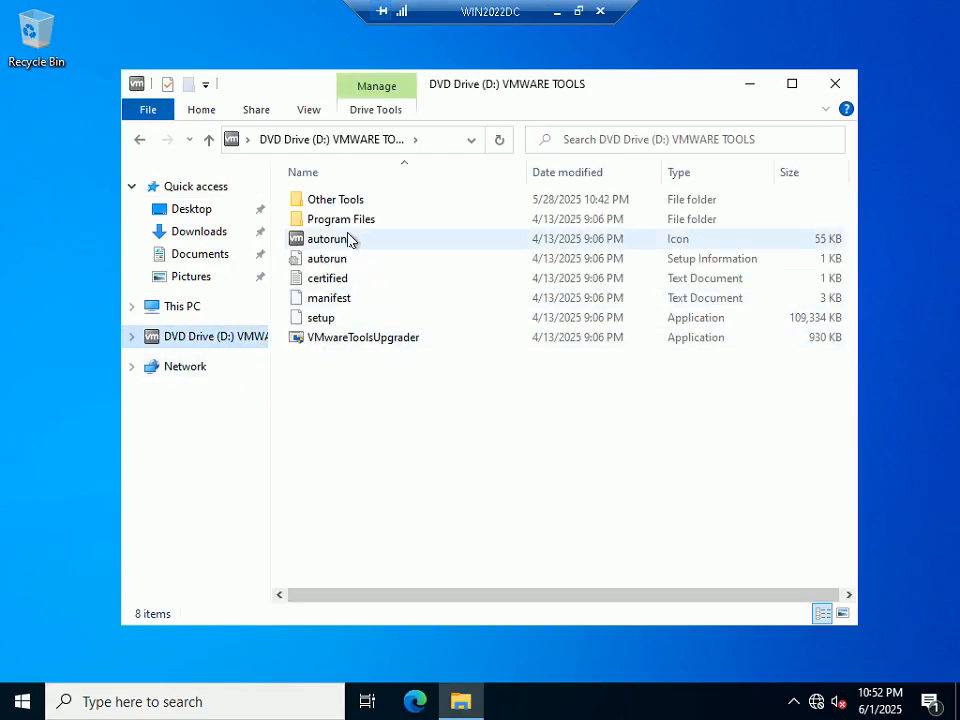
double_click(350, 202)
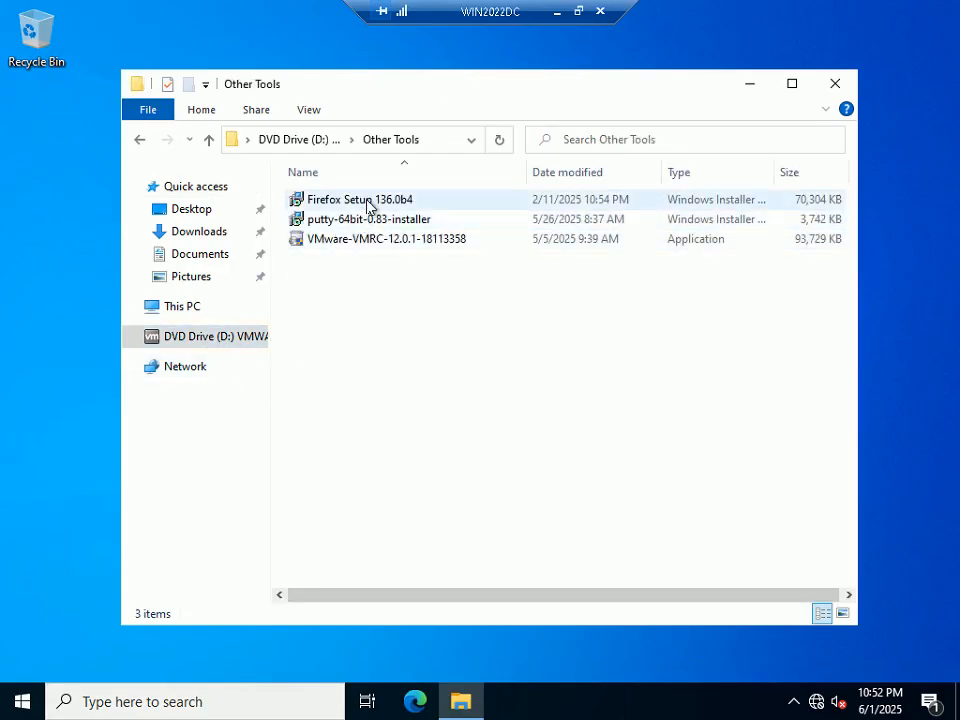
double_click(370, 203)
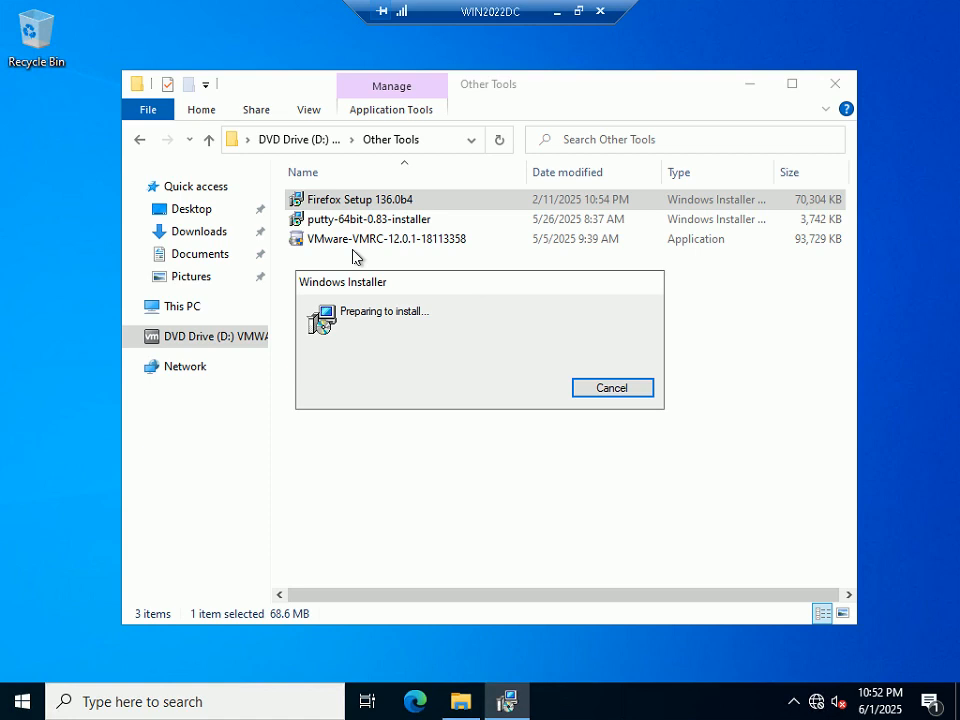
Step: Switch the remote desktop between windowed and full screen and check the hidden tray icons
click(578, 11)
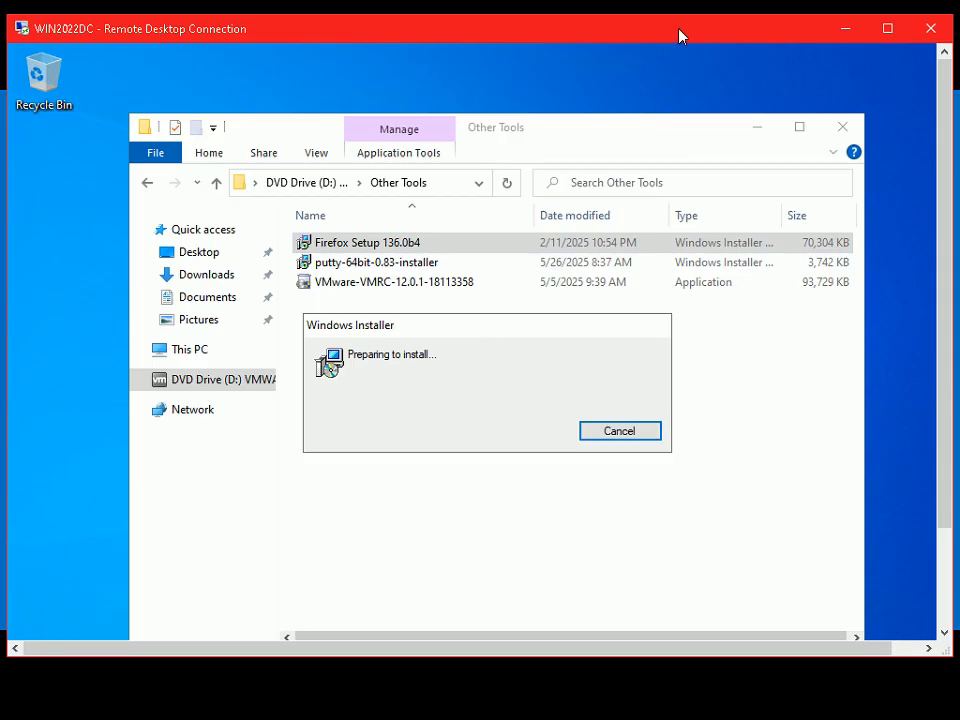
drag(679, 36, 682, 25)
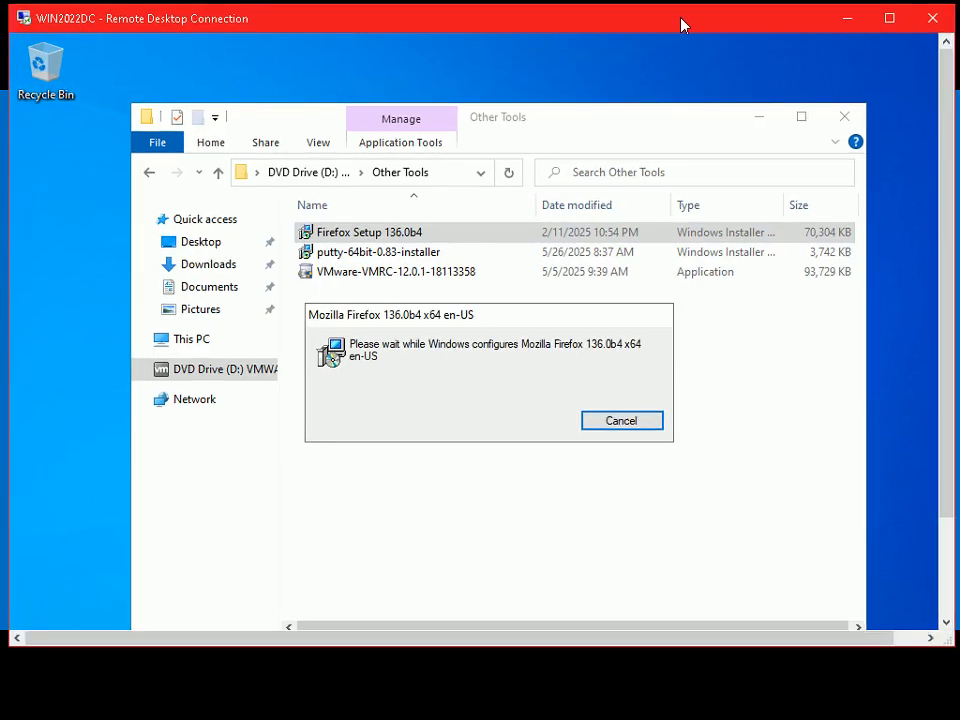
double_click(682, 25)
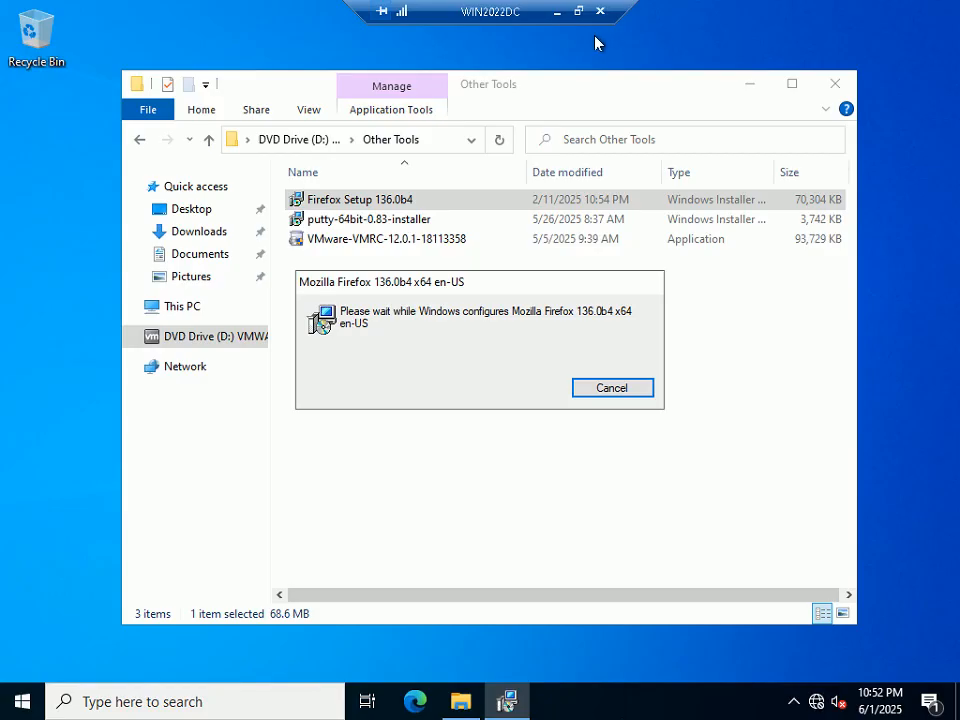
click(578, 11)
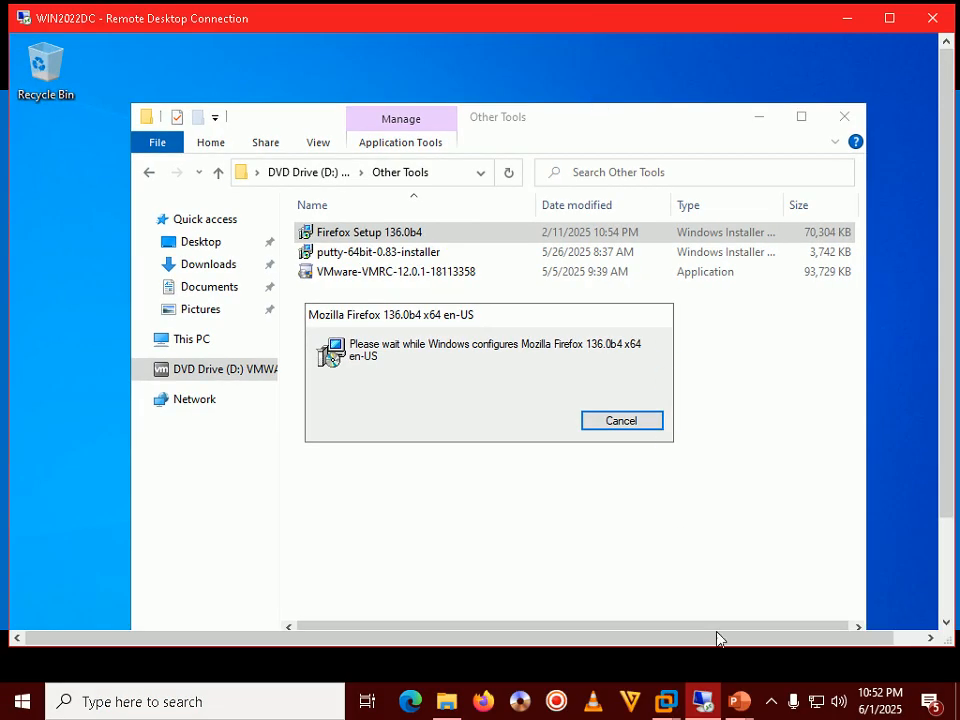
click(771, 704)
click(772, 706)
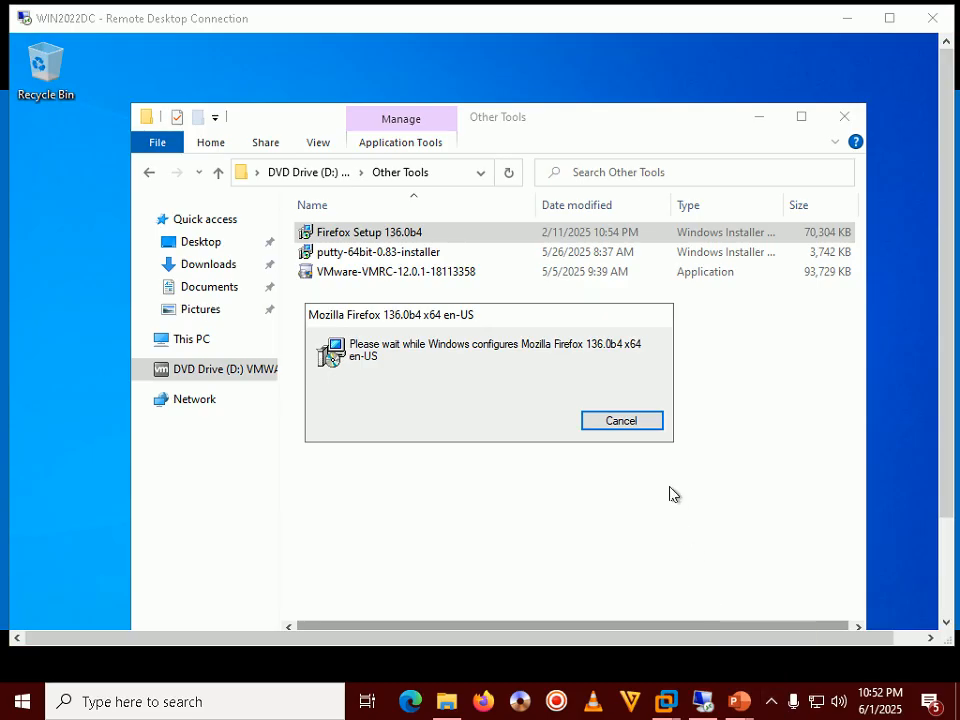
click(770, 704)
click(769, 705)
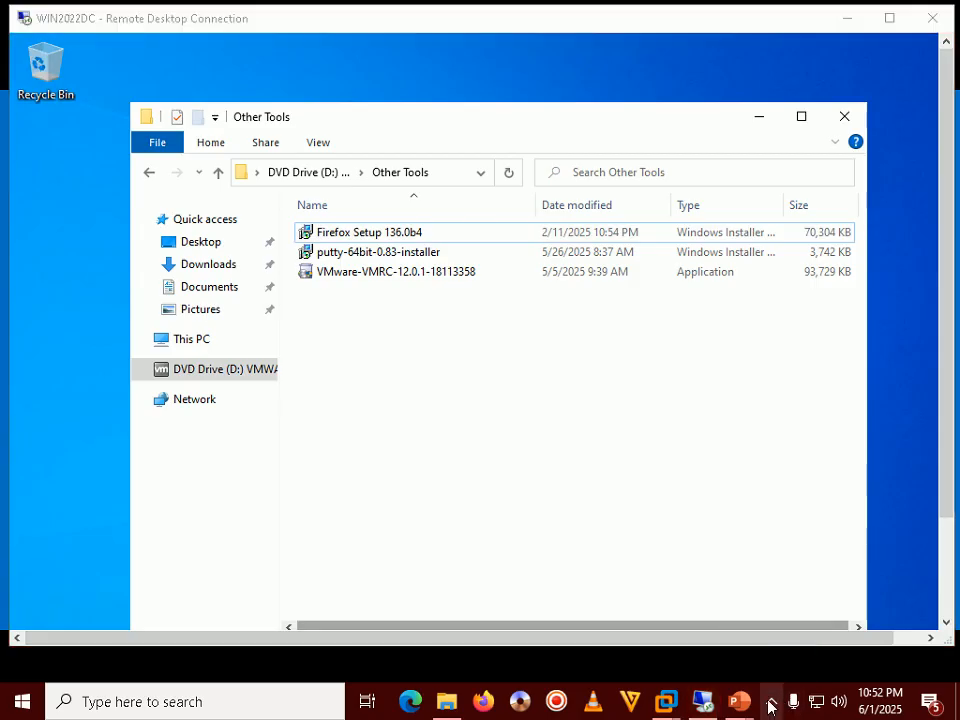
click(776, 706)
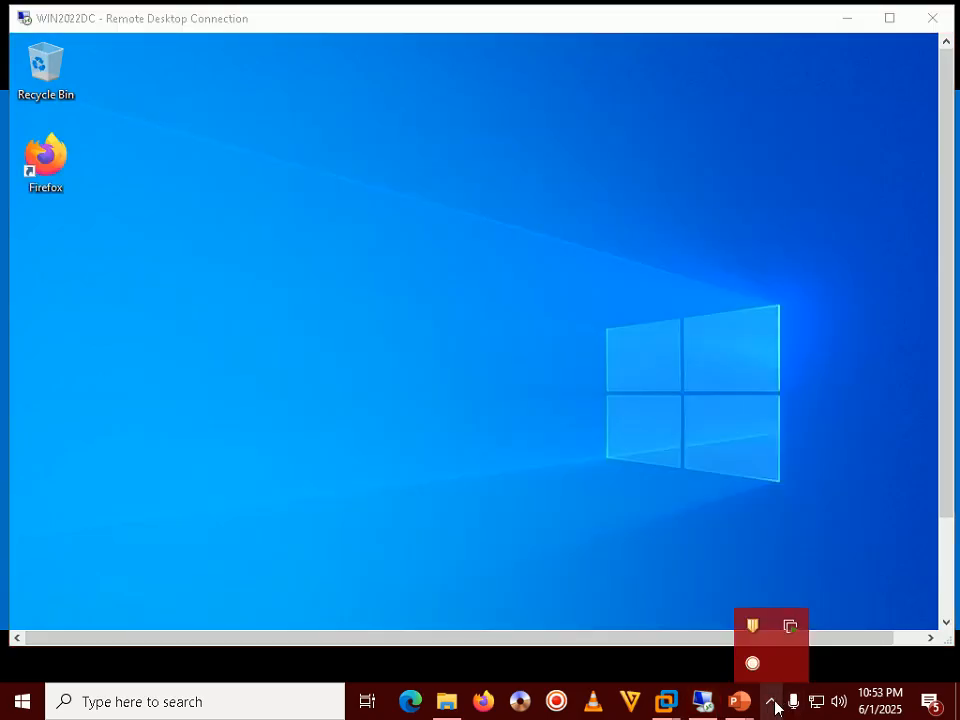
click(540, 405)
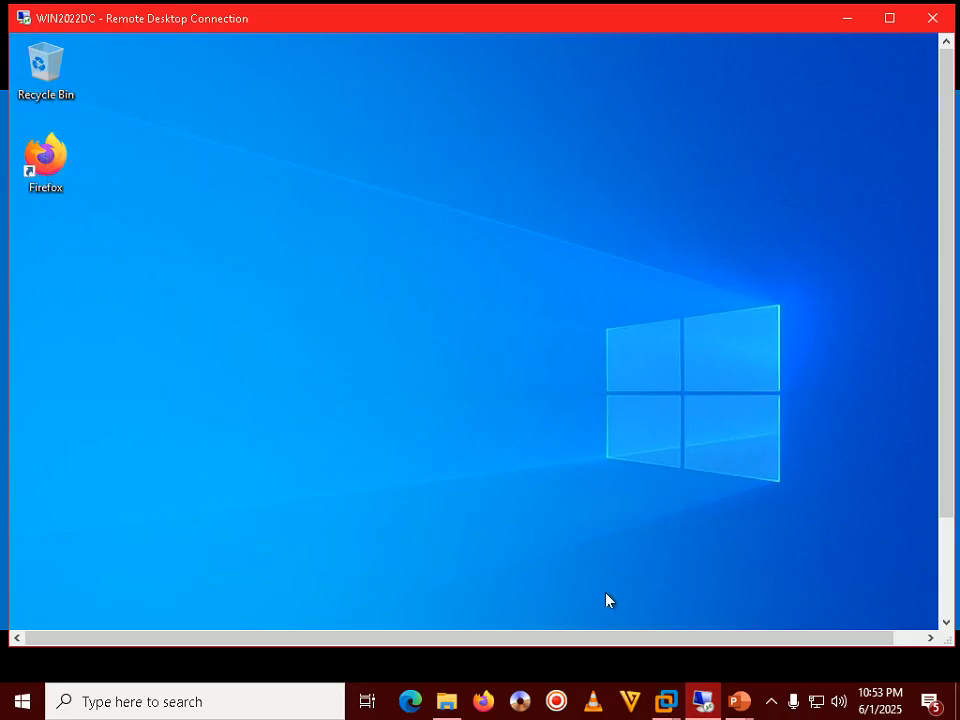
Step: Glance at the tutorial slide, then launch Firefox from the WIN2022DC desktop
click(740, 703)
click(782, 615)
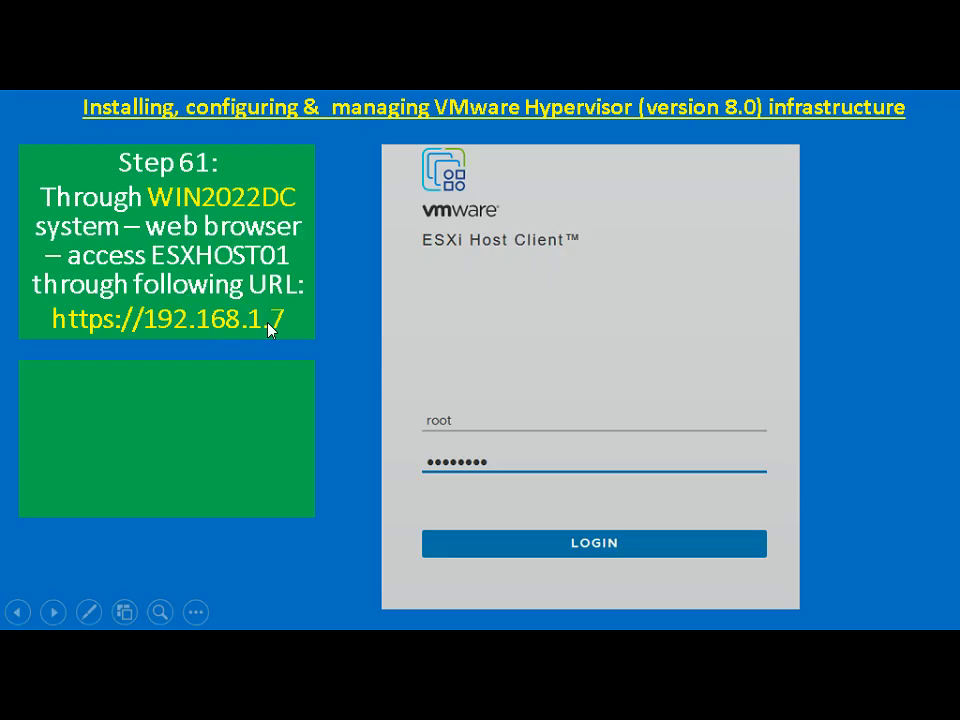
key(alt+Tab)
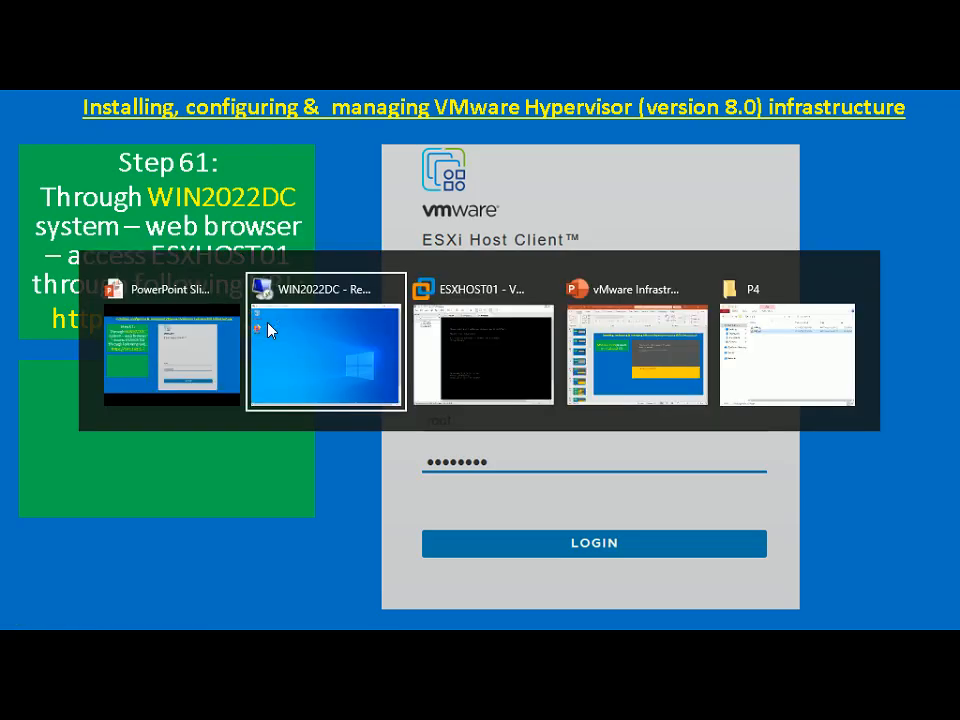
double_click(45, 155)
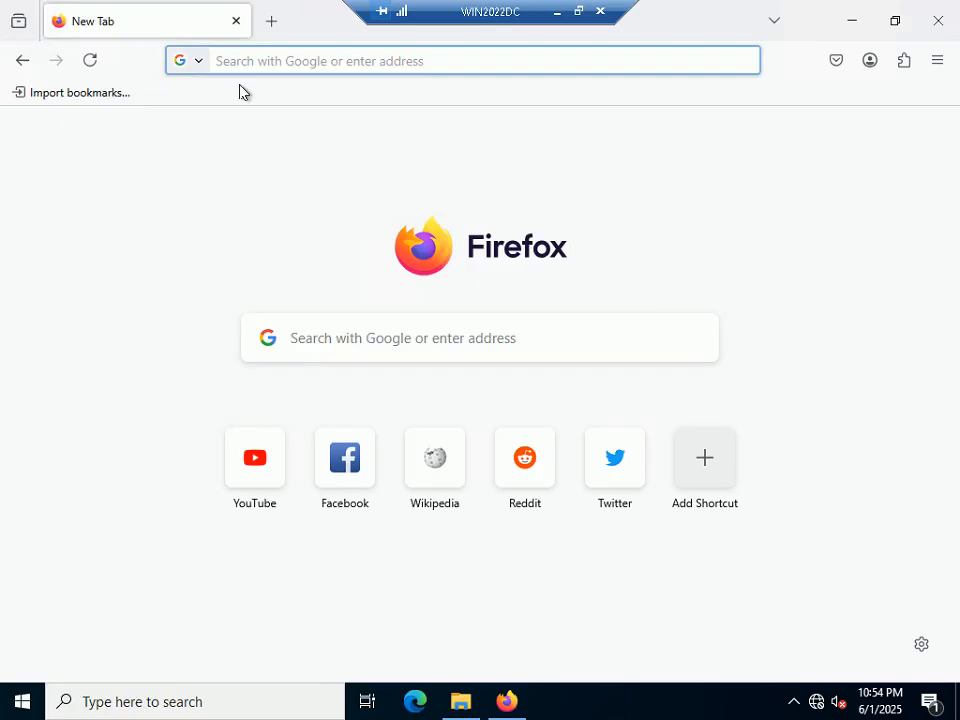
click(242, 62)
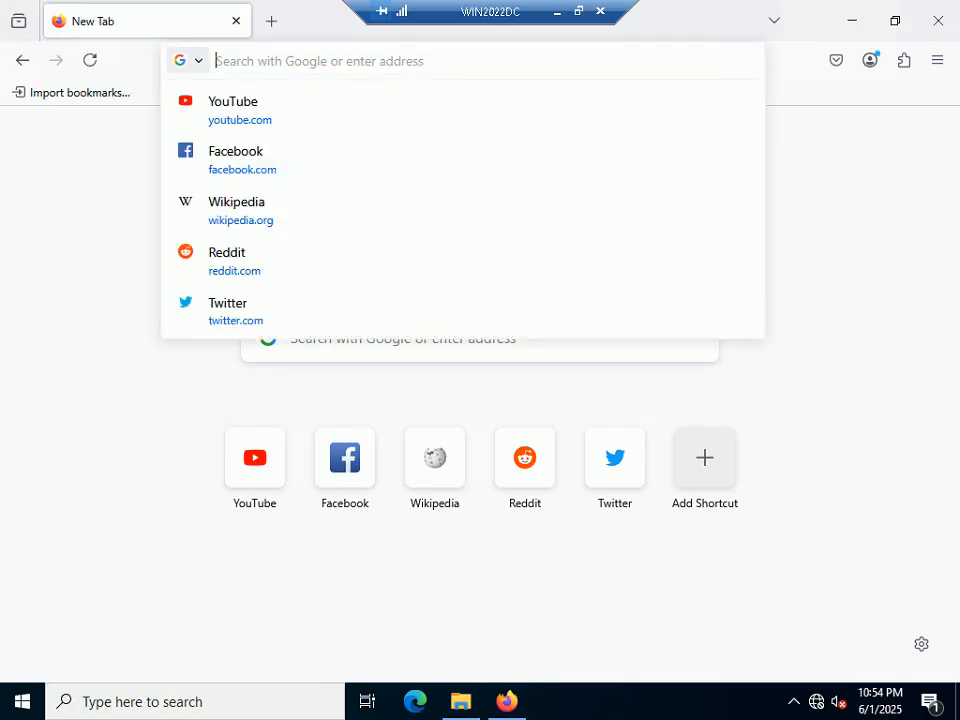
text(https)
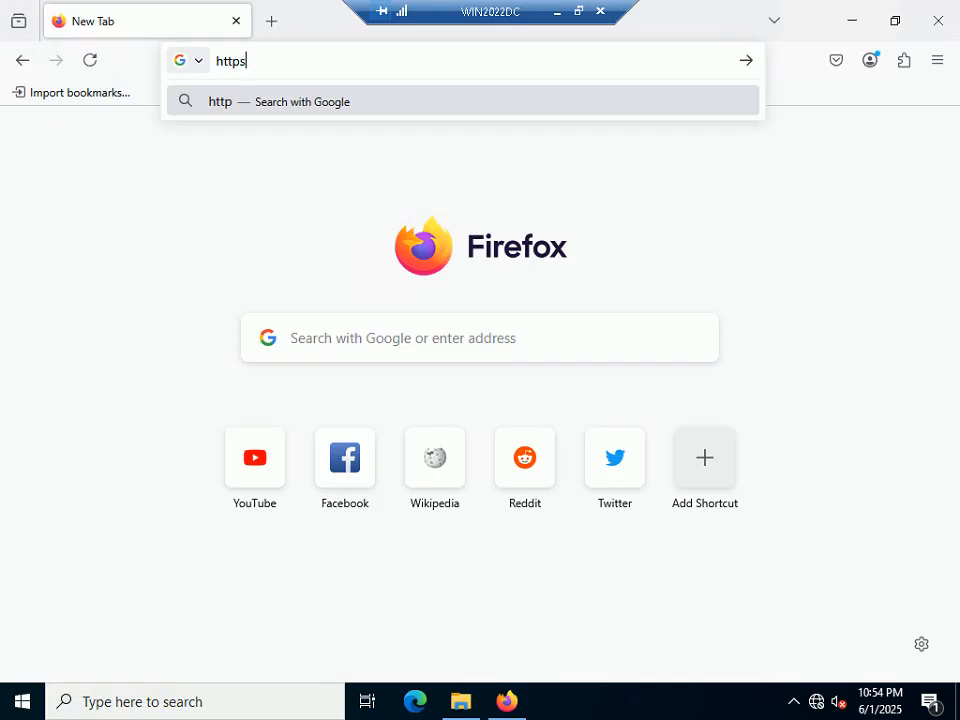
text(://19)
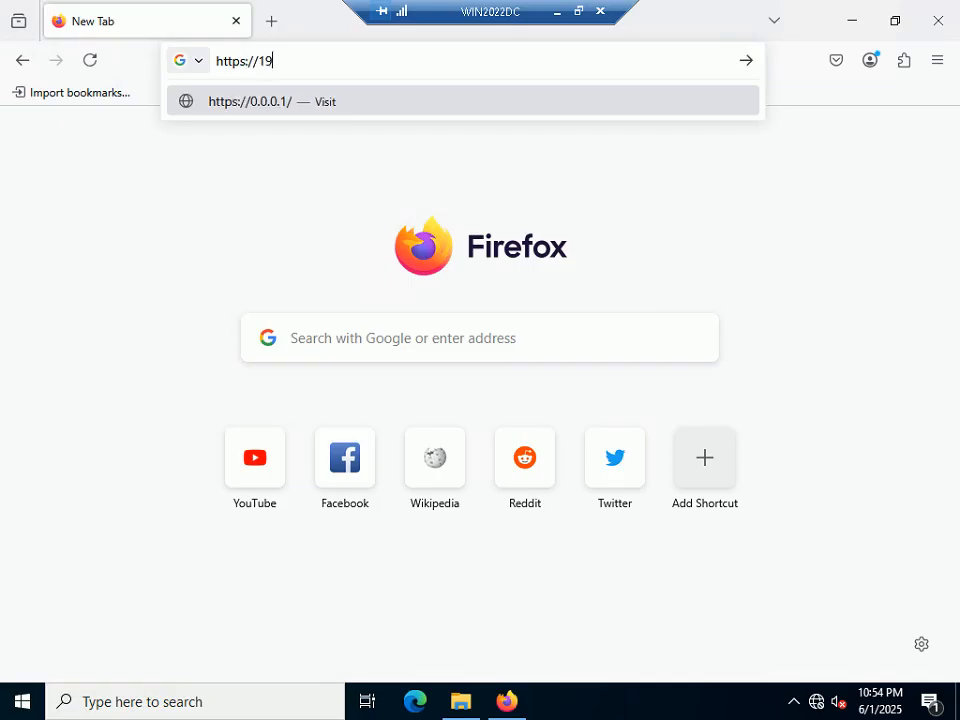
text(2.1)
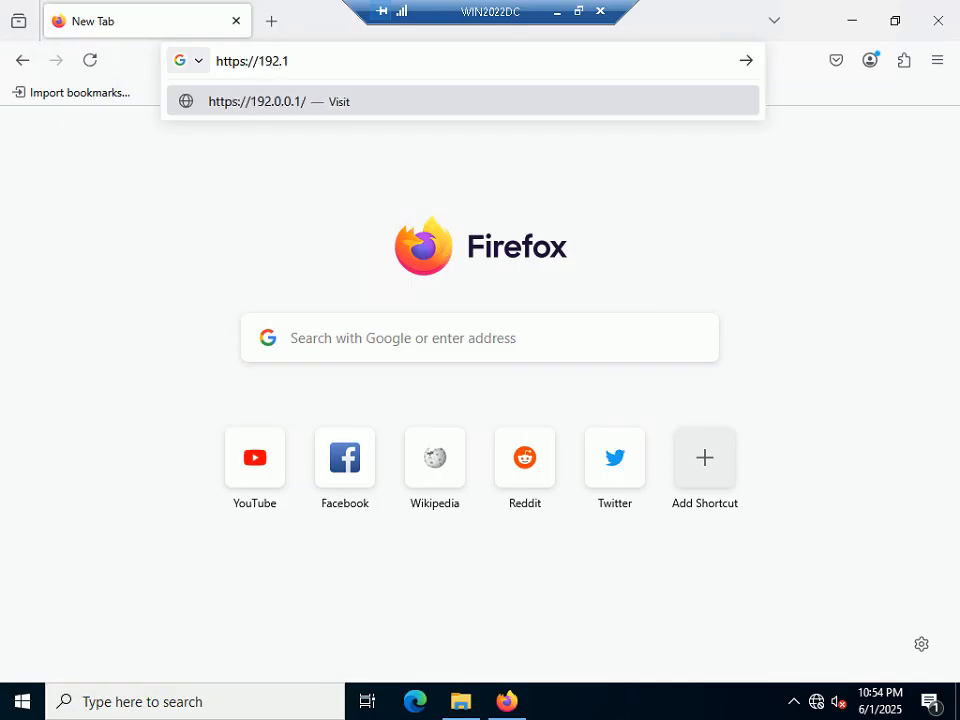
text(68.1)
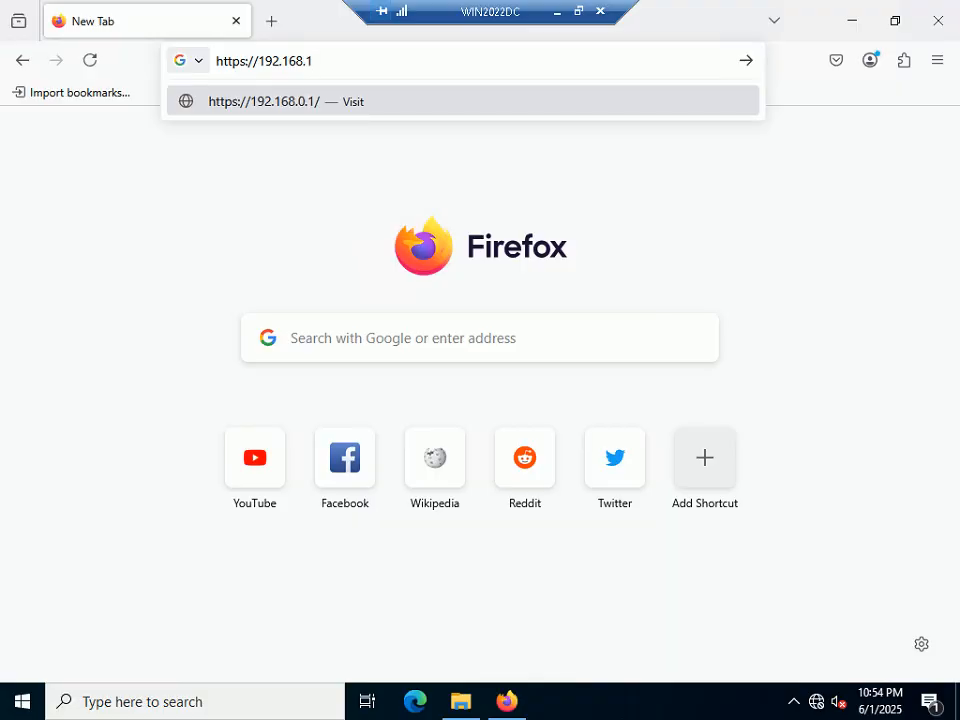
text(.7)
key(Return)
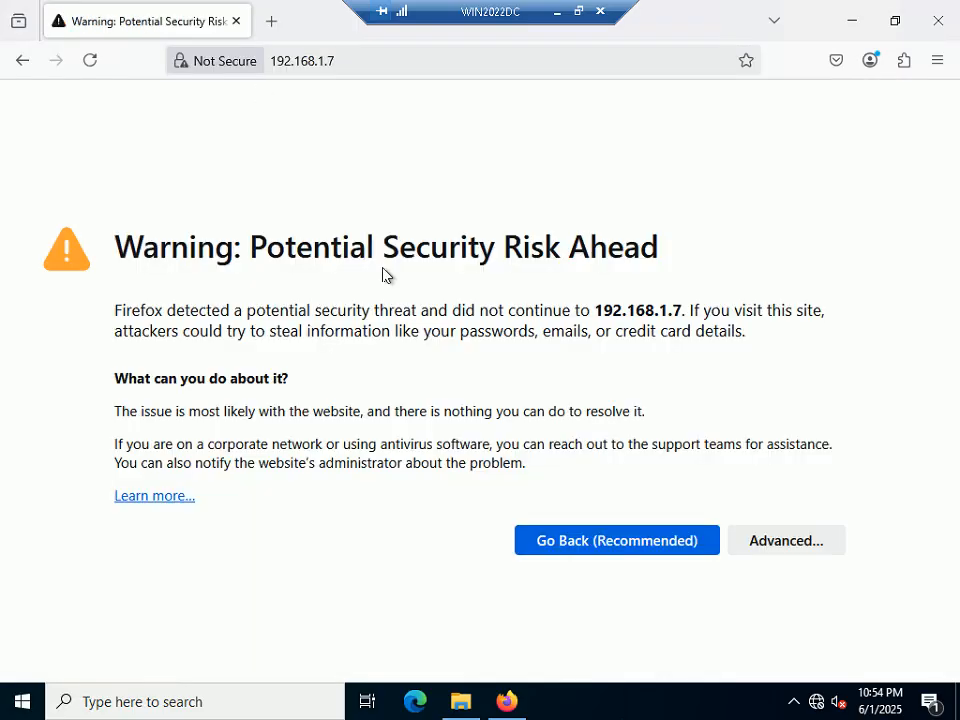
click(786, 550)
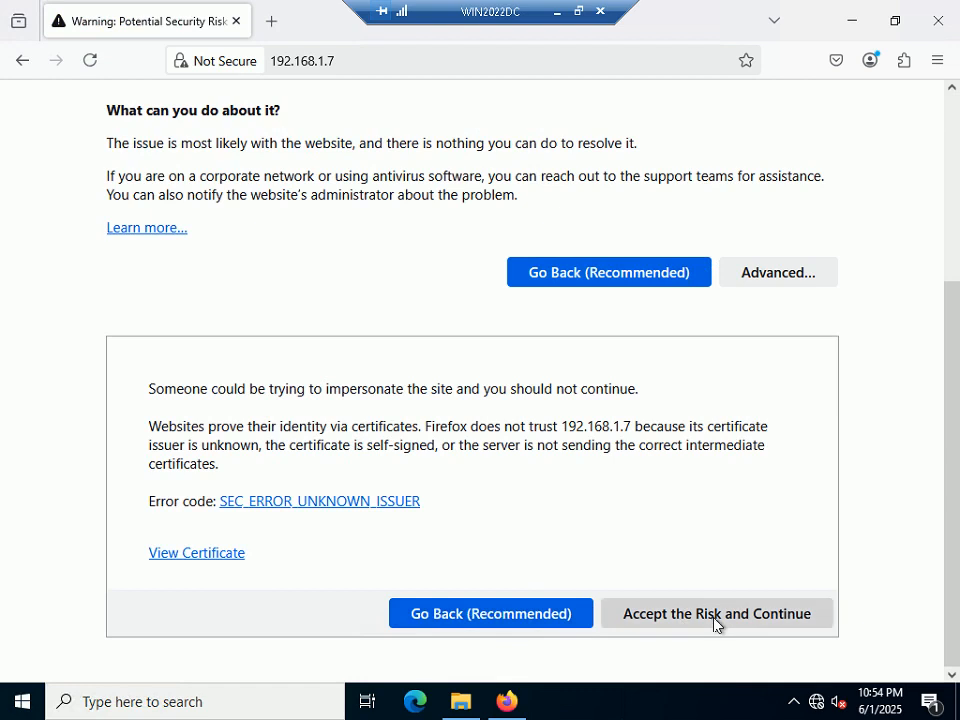
click(715, 623)
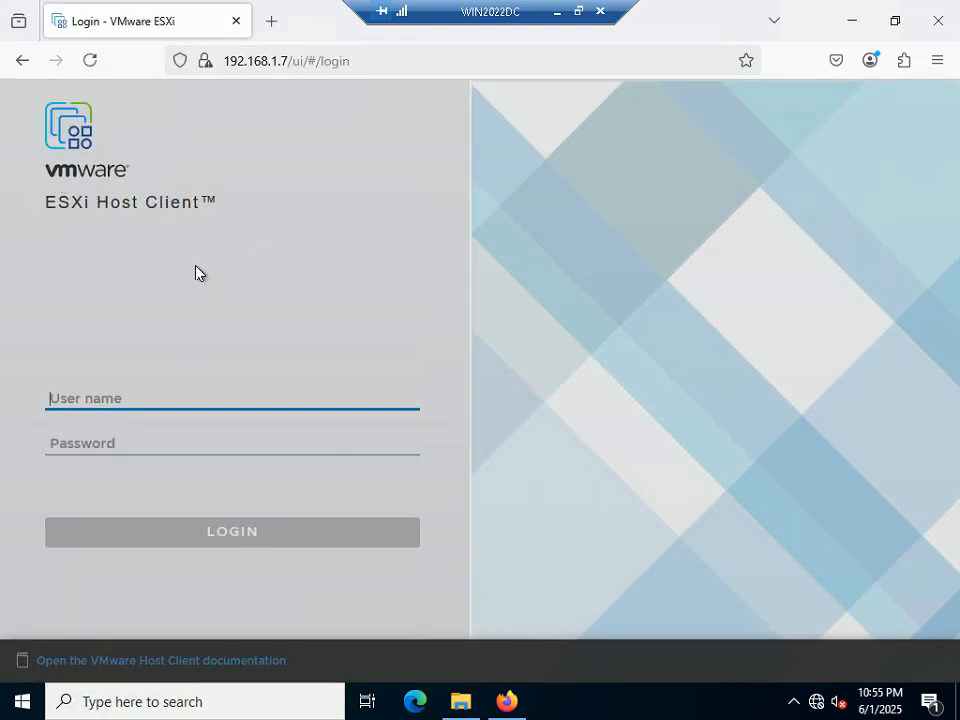
Step: Return the remote desktop to full screen and focus the ESXi login User name field
click(580, 13)
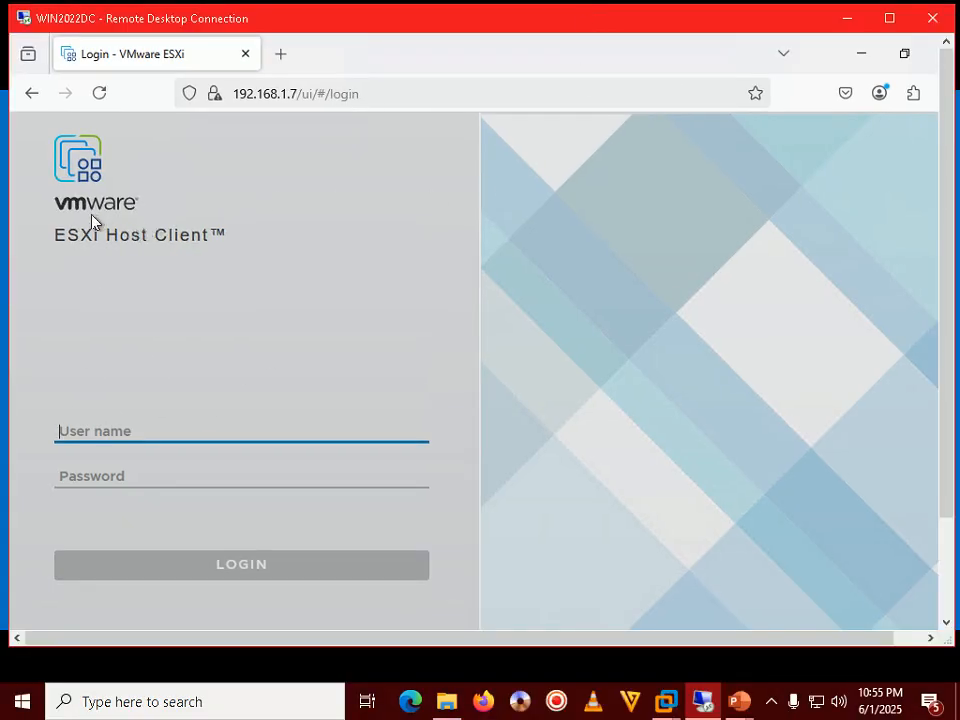
click(773, 701)
click(518, 415)
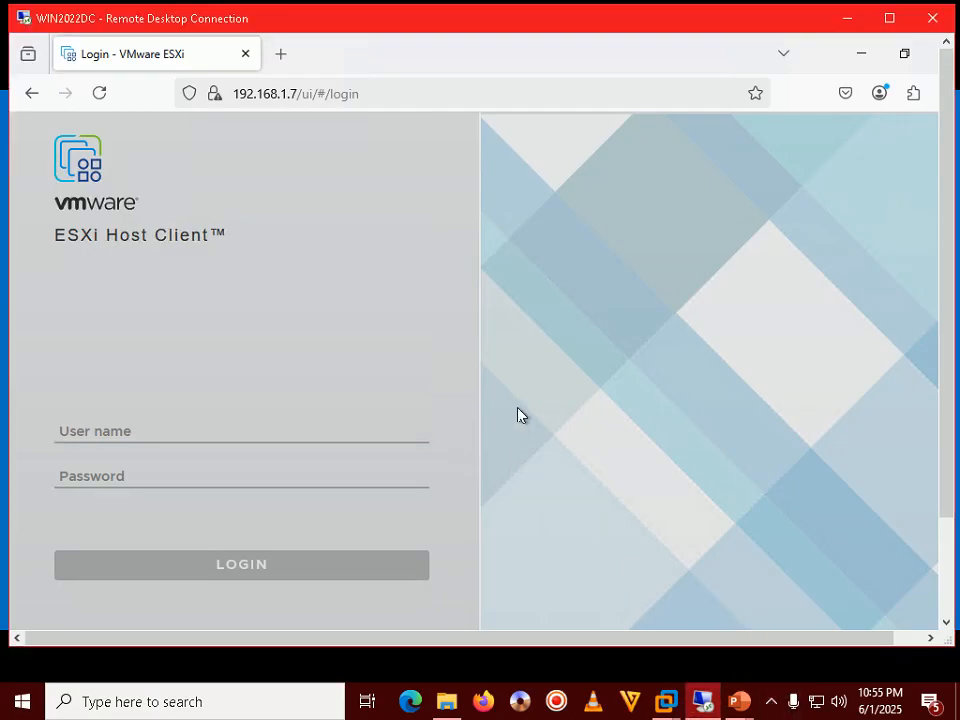
double_click(518, 33)
click(206, 396)
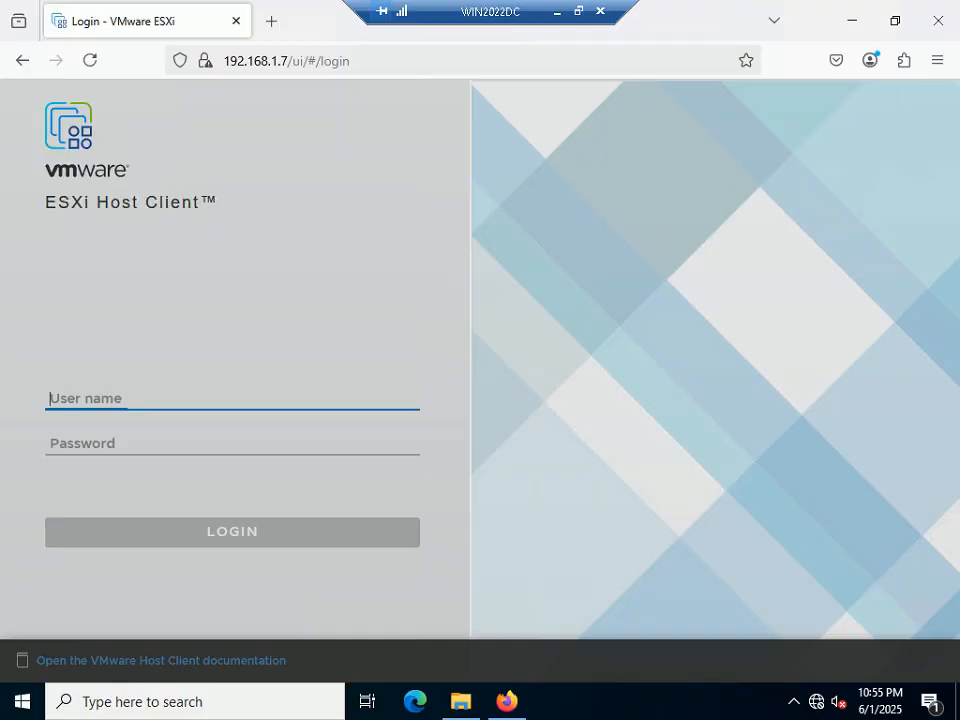
Step: Window the remote session and bring the PowerPoint slide show to the front
click(578, 12)
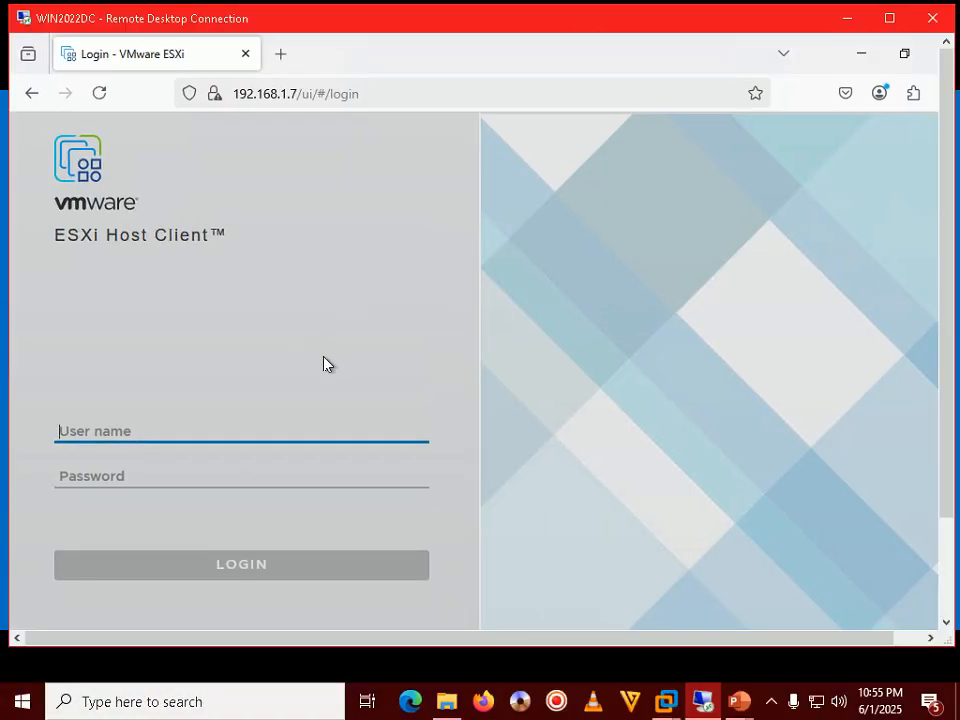
click(757, 706)
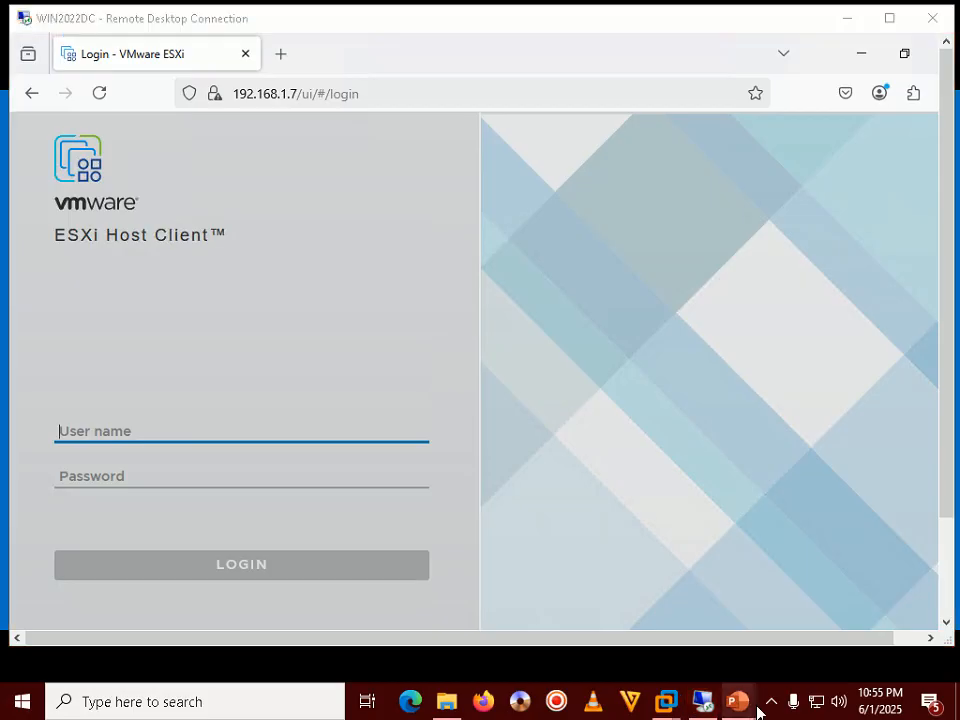
click(800, 620)
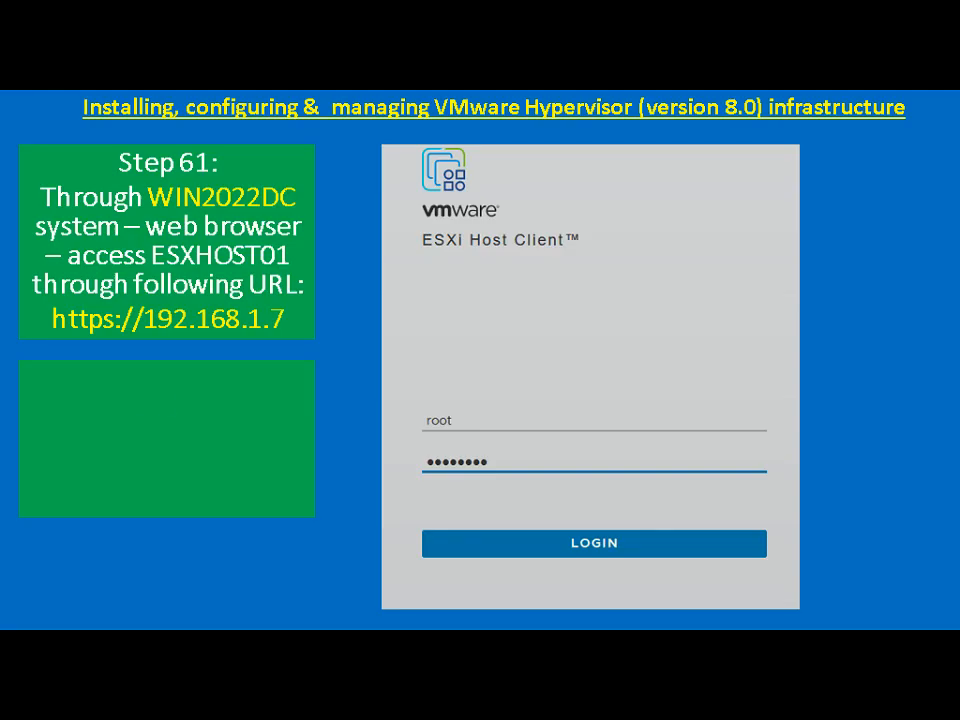
Step: Reveal the Step 62 note showing the root sign-in on the slide
key(Right)
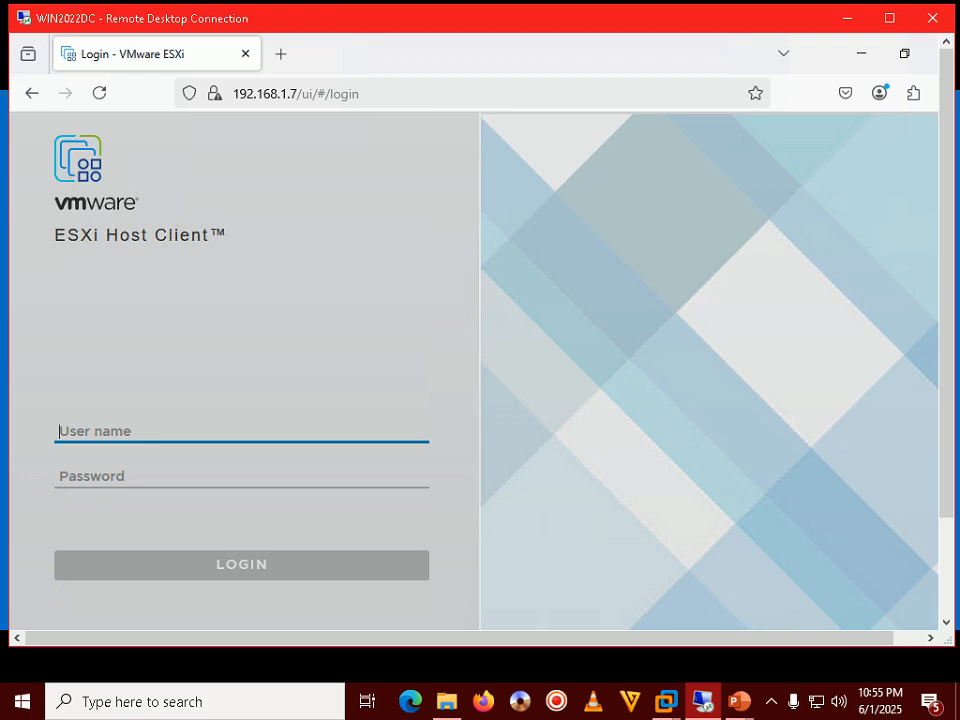
Step: Sign in to ESXHOST01's Host Client as root with the account password, choosing never to save it
text(root)
key(Tab)
text(••••••••)
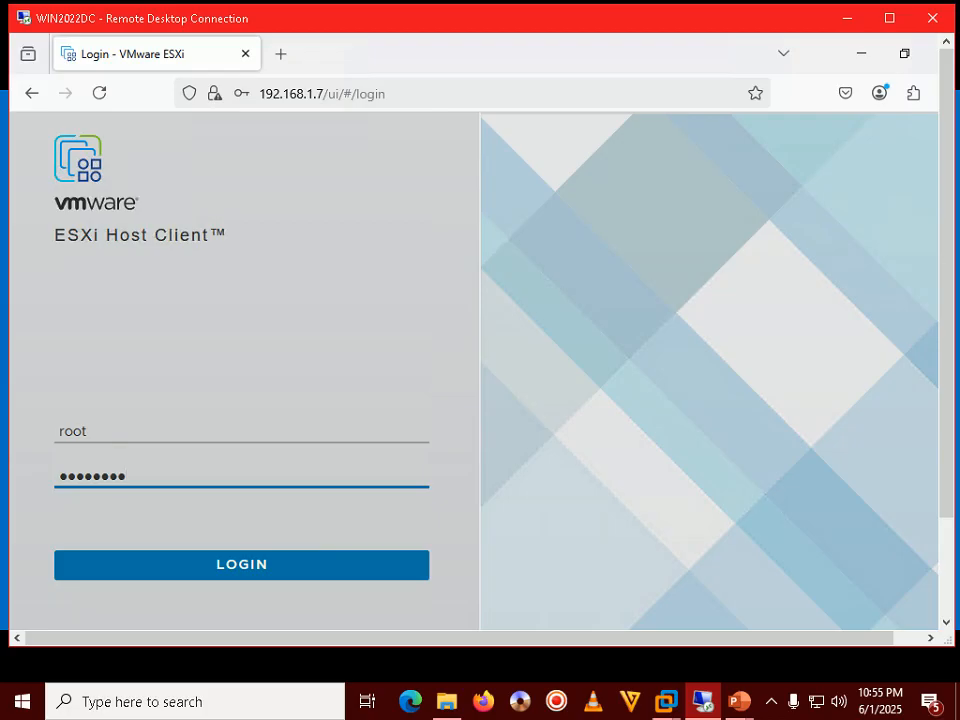
key(Return)
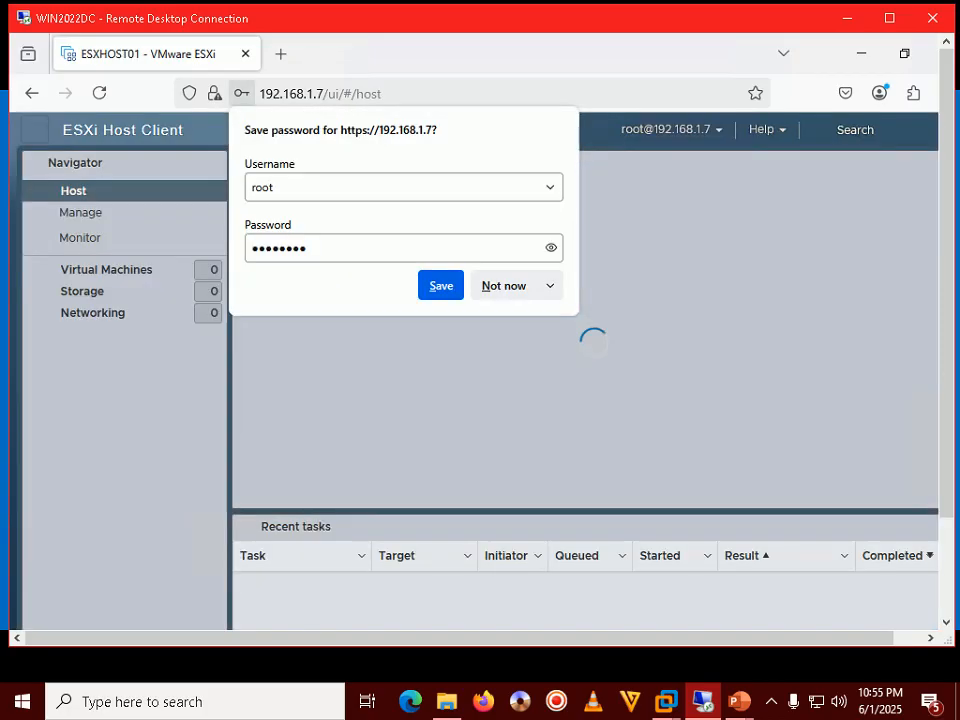
click(546, 285)
click(521, 327)
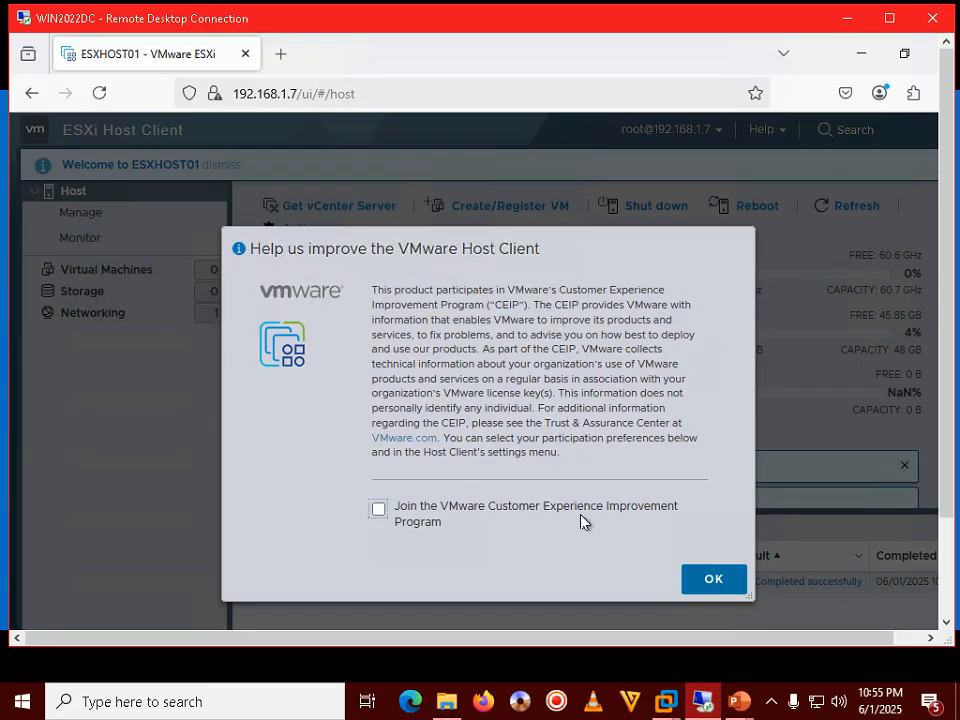
Step: Decline the CEIP prompt, maximize then restore the RDP window, and bring the PowerPoint slide show forward
click(724, 584)
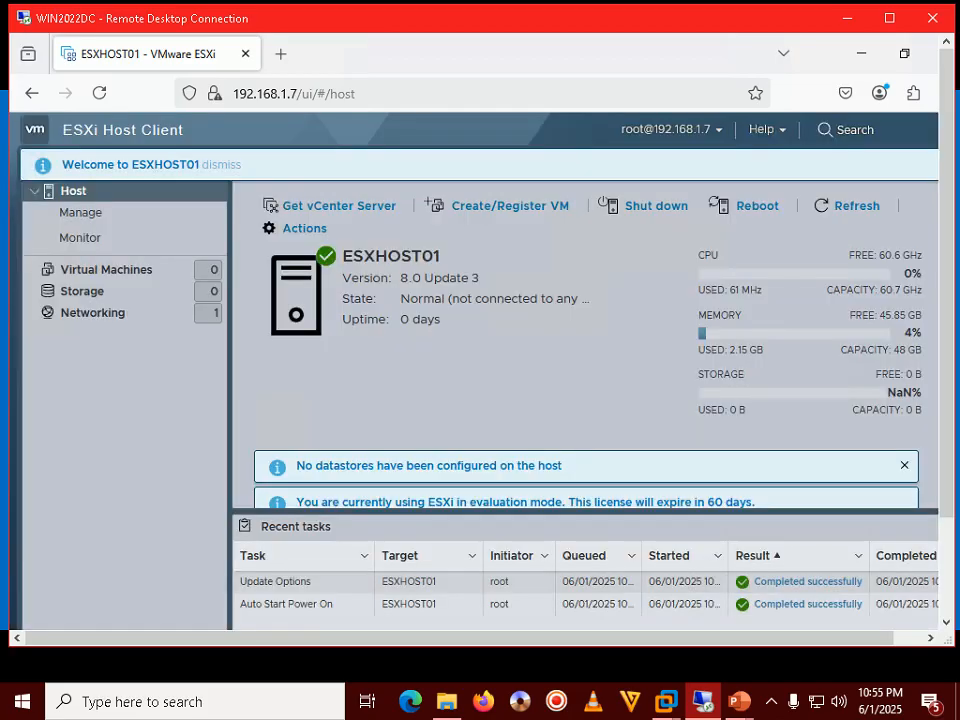
click(889, 18)
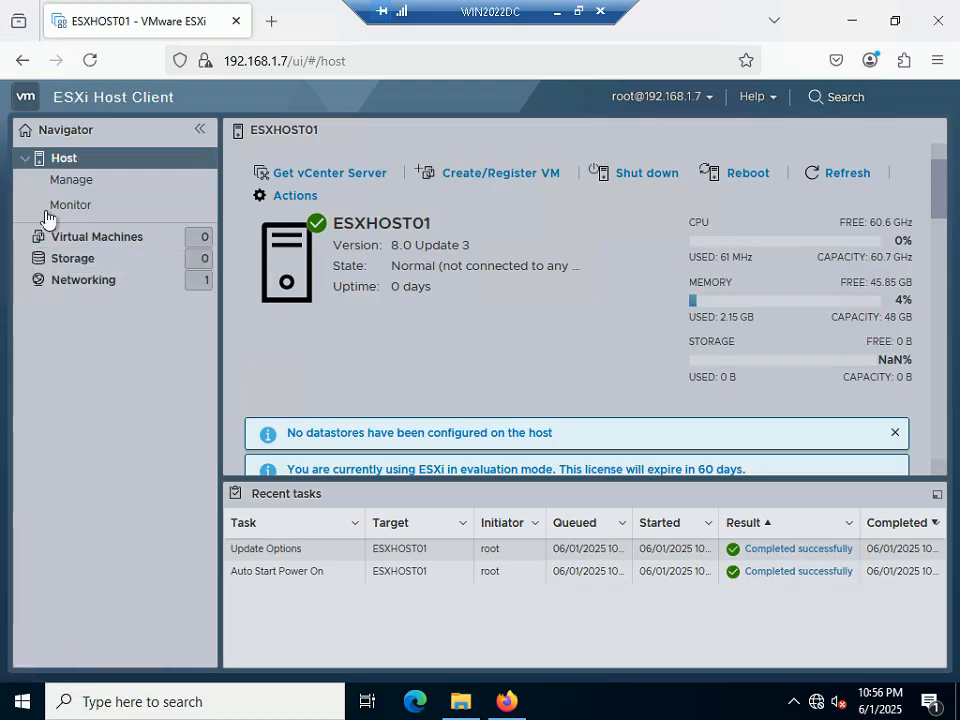
click(582, 14)
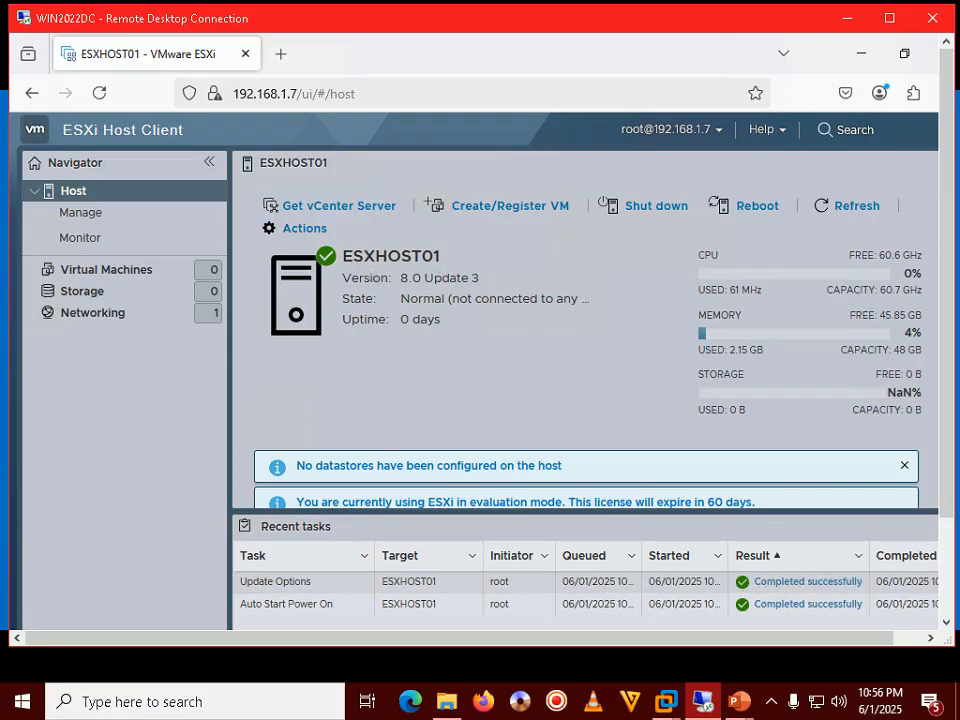
click(744, 699)
click(773, 605)
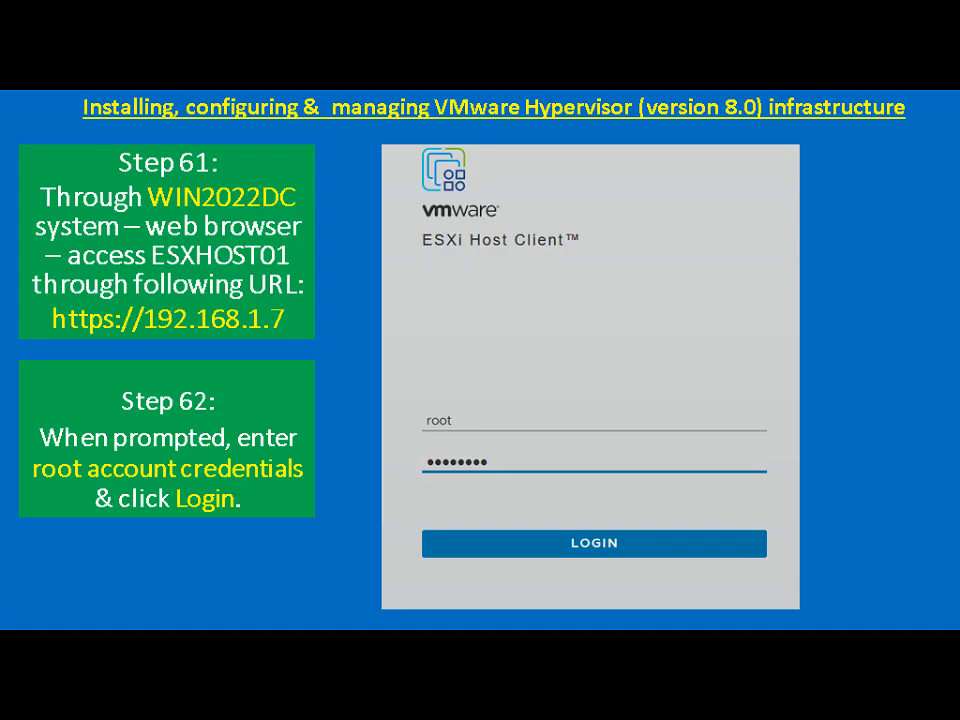